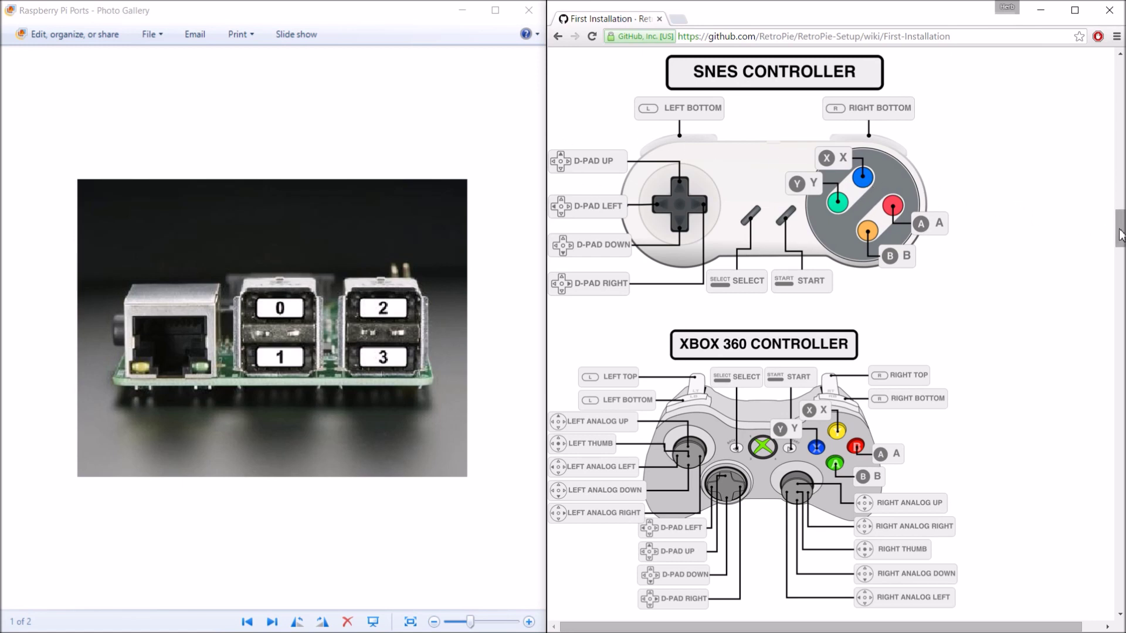
# Examine the Xbox 360 and PS3 controller button diagrams on the RetroPie First Installation wiki page
pyautogui.moveTo(1120, 234); pyautogui.dragTo(1120, 243)
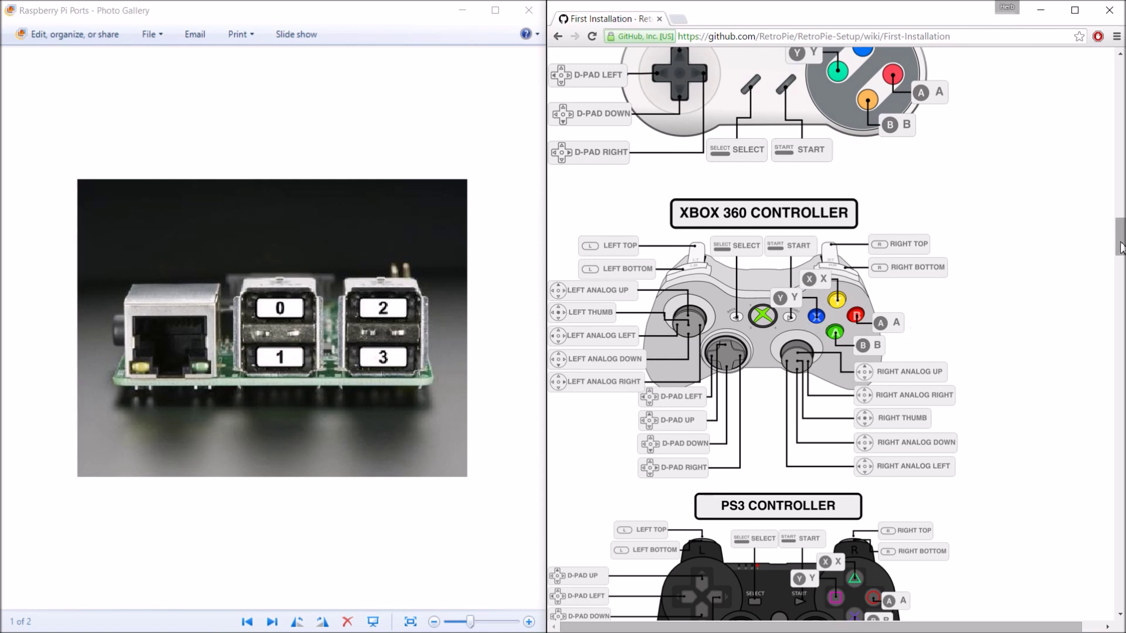
pyautogui.moveTo(1121, 246); pyautogui.dragTo(1121, 258)
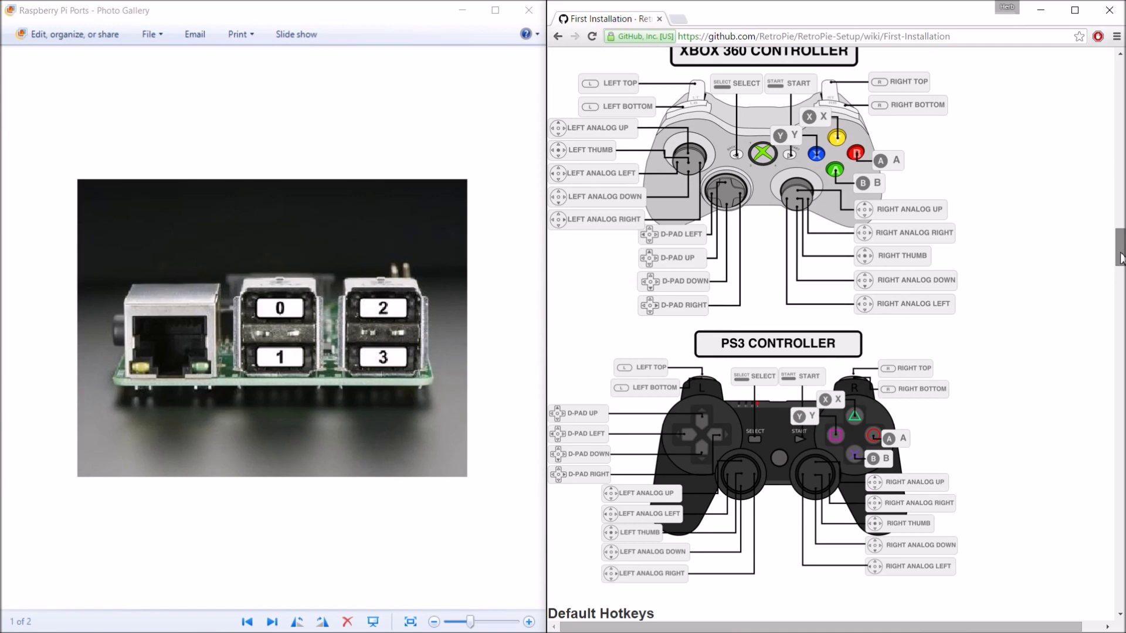
pyautogui.moveTo(1121, 258); pyautogui.dragTo(1115, 239)
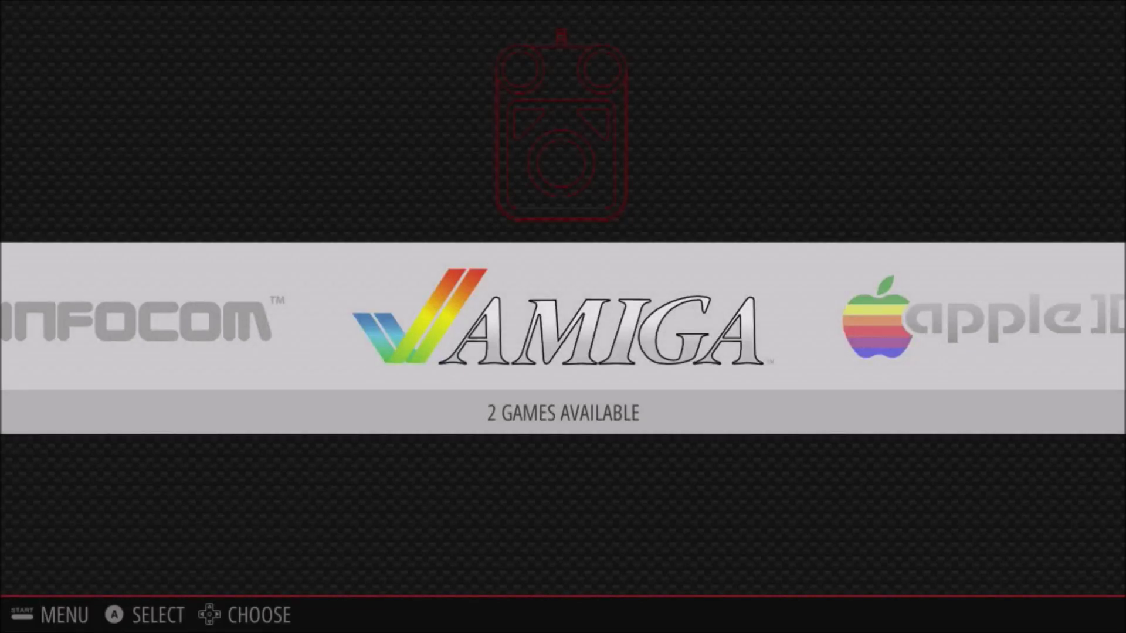
# Open the input configuration from EmulationStation's main menu
pyautogui.press('F1')
pyautogui.press('Down')
pyautogui.press('Down')
pyautogui.press('Down')
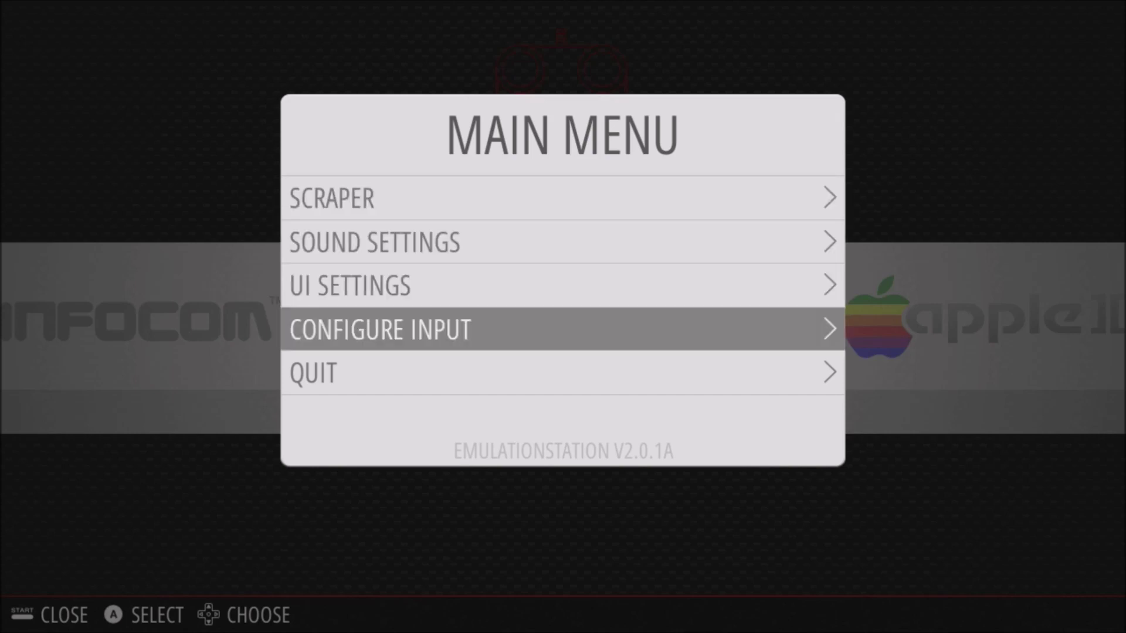
pyautogui.press('Return')
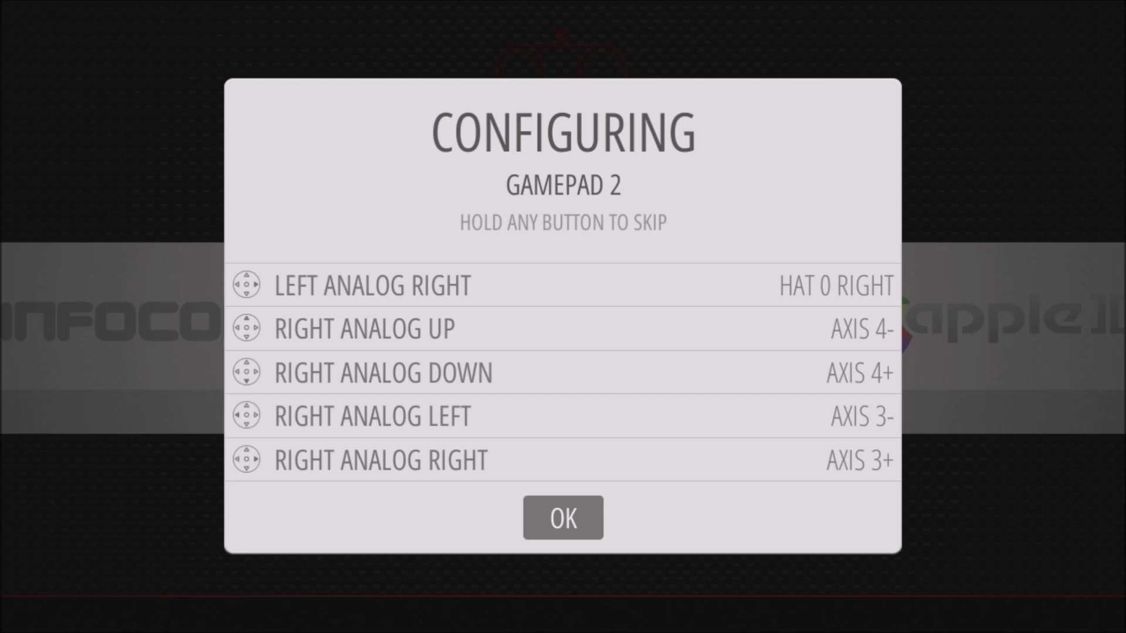
# Review the Gamepad 2 assignments from the analog directions back to the Left Top entry
pyautogui.press('Up')
pyautogui.press('Up')
pyautogui.press('Up')
pyautogui.press('Up')
pyautogui.press('Up')
pyautogui.press('Up')
pyautogui.press('Up')
pyautogui.press('Up')
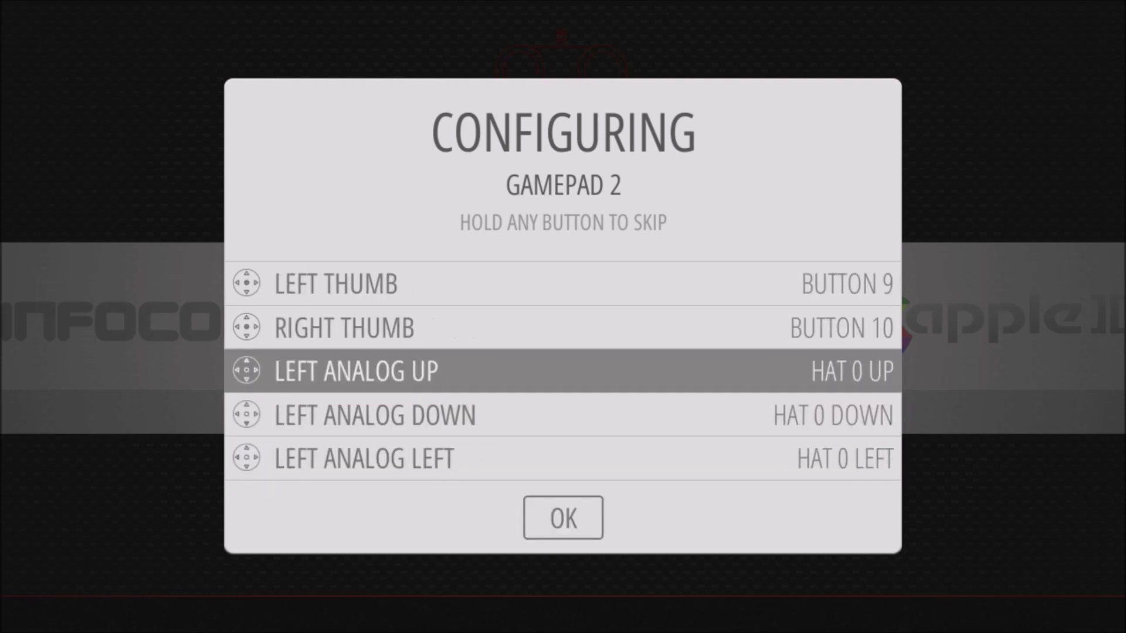
pyautogui.press('Up')
pyautogui.press('Up')
pyautogui.press('Up')
pyautogui.press('Up')
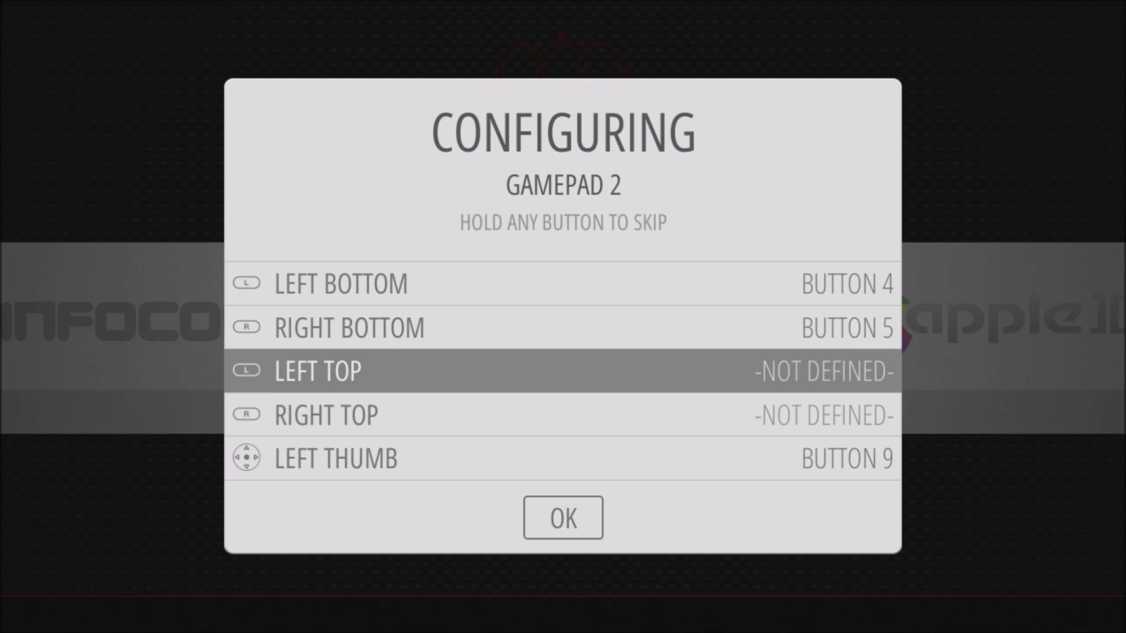
pyautogui.press('Return')
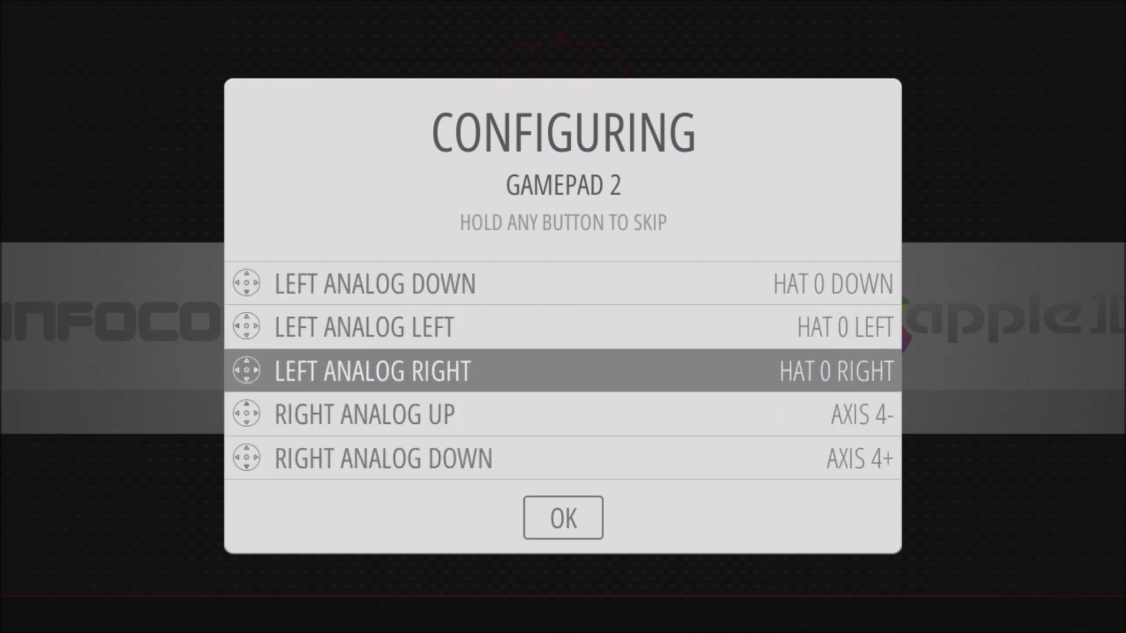
# Accept the Gamepad 2 button mapping after the last analog assignment
pyautogui.press('Down')
pyautogui.press('Down')
pyautogui.press('Down')
pyautogui.press('Down')
pyautogui.press('Down')
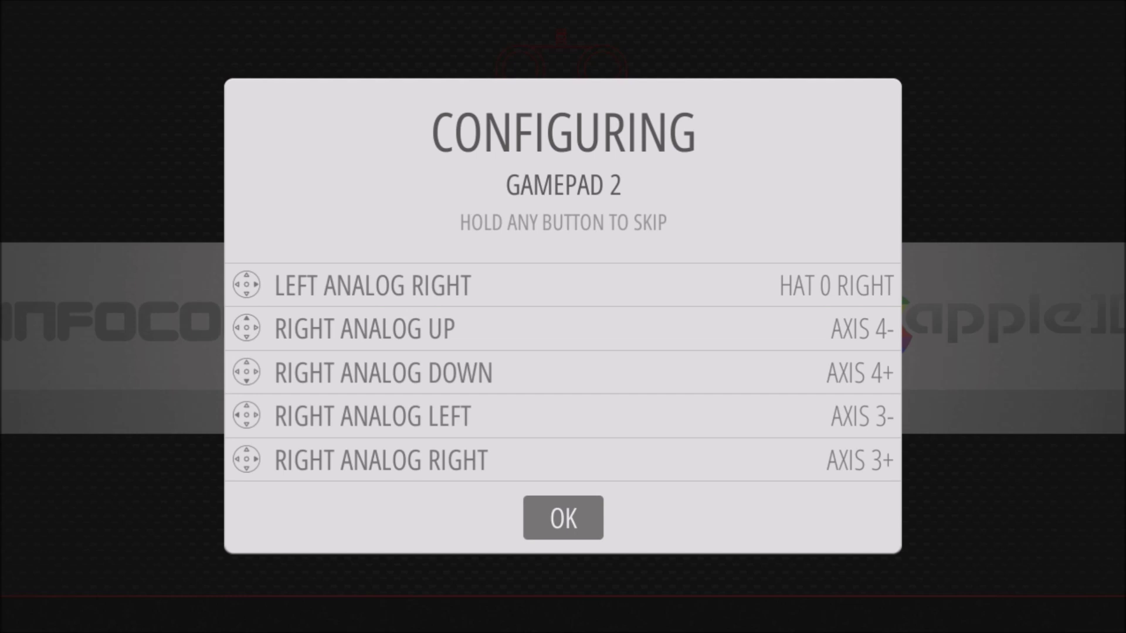
pyautogui.press('Return')
# Start configuring the keyboard as an input device and map the four D-pad directions to the matching arrow keys
pyautogui.press('Up')
pyautogui.press('Down')
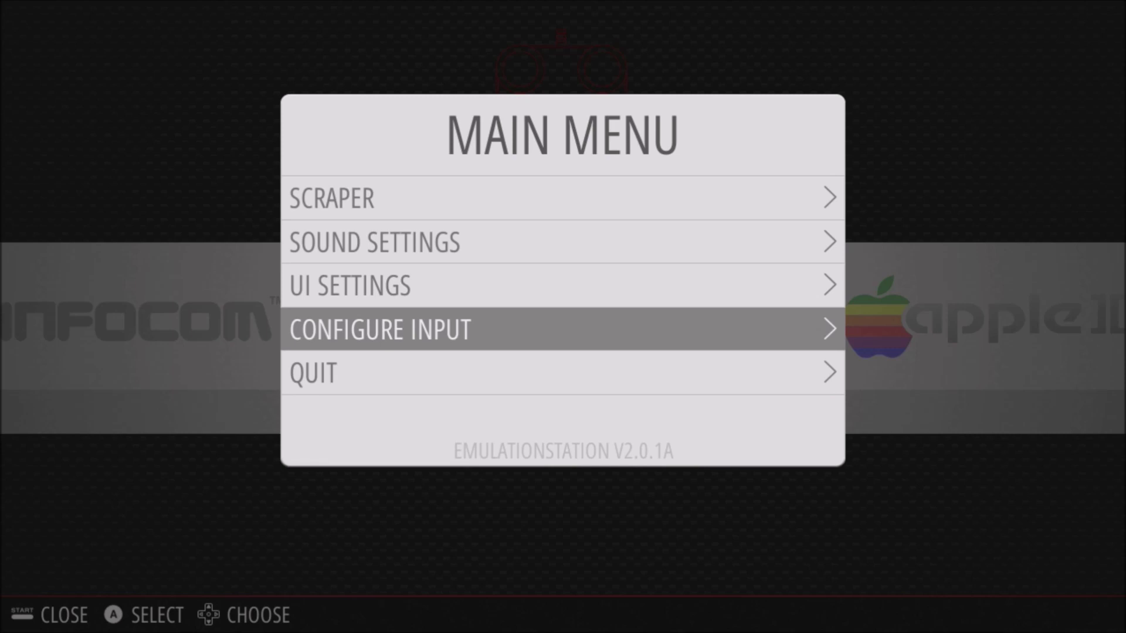
pyautogui.press('Return')
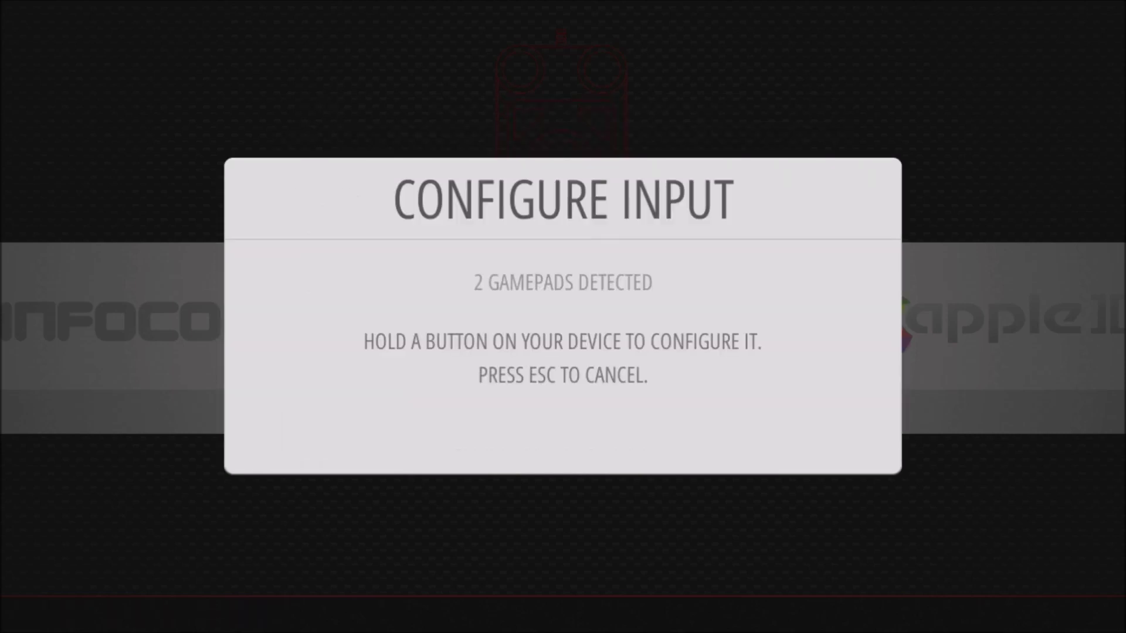
pyautogui.press('Return')
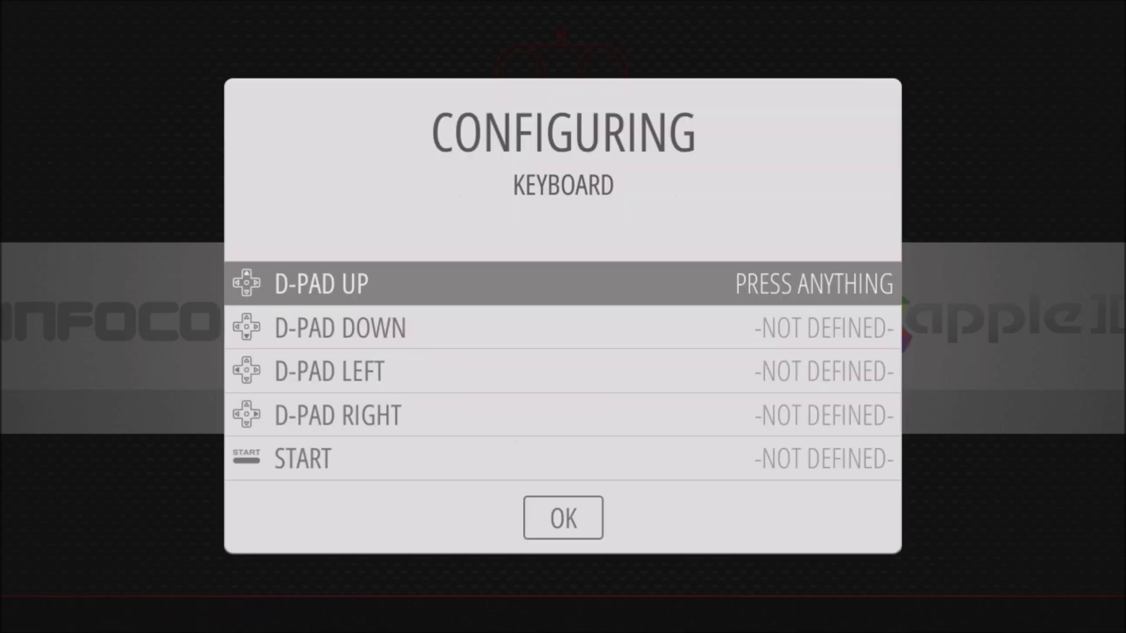
pyautogui.press('Up')
pyautogui.press('Down')
pyautogui.press('Left')
pyautogui.press('Right')
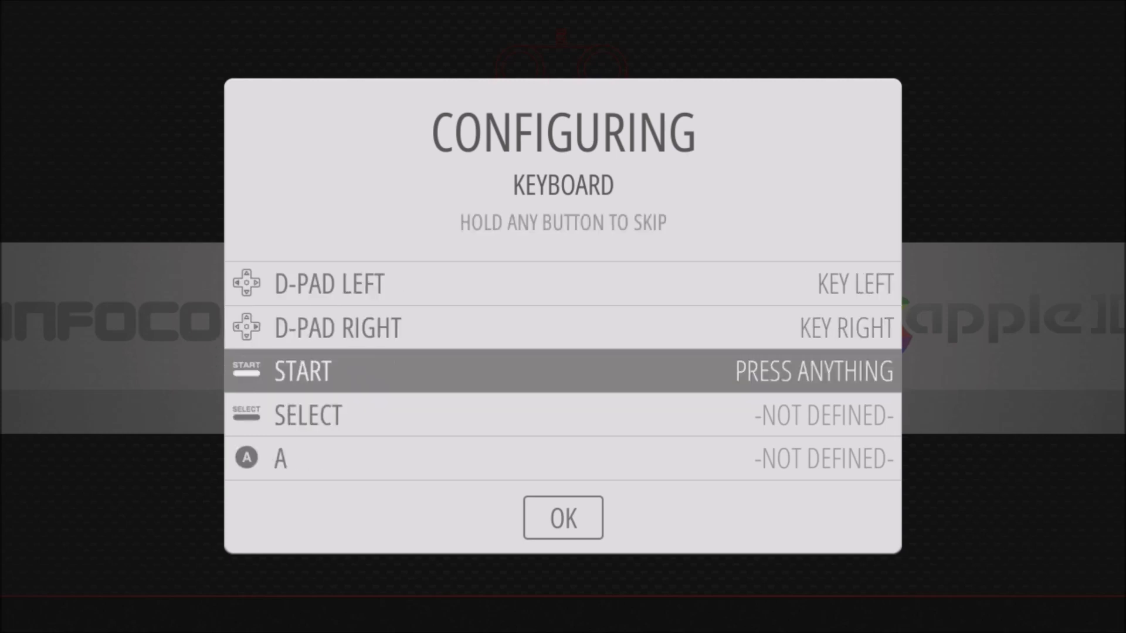
# Map Start to S, Select to A, A to Enter, B to Right Shift, X to Q, Y to W and Left Bottom to E
pyautogui.press('s')
pyautogui.press('a')
pyautogui.press('Return')
pyautogui.press('Shift_R')
pyautogui.press('q')
pyautogui.press('w')
pyautogui.press('e')
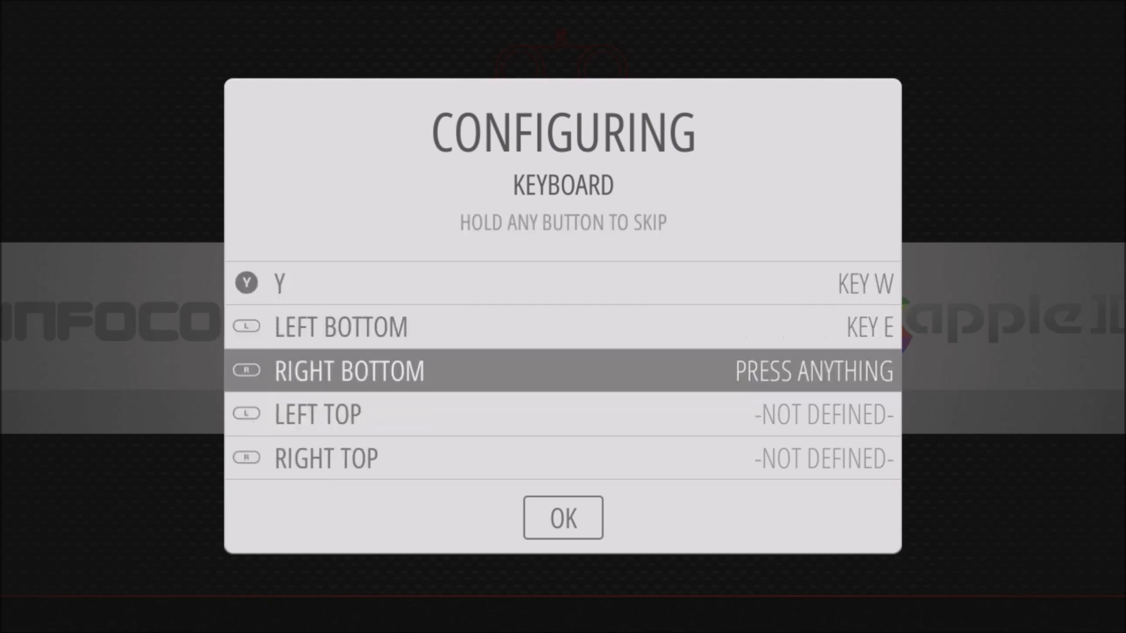
# Map the entries from Right Bottom through Left Analog Left, in list order, to R, T, Y, U, I, O, P and Z
pyautogui.press('r')
pyautogui.press('t')
pyautogui.press('y')
pyautogui.press('u')
pyautogui.press('i')
pyautogui.press('o')
pyautogui.press('p')
pyautogui.press('z')
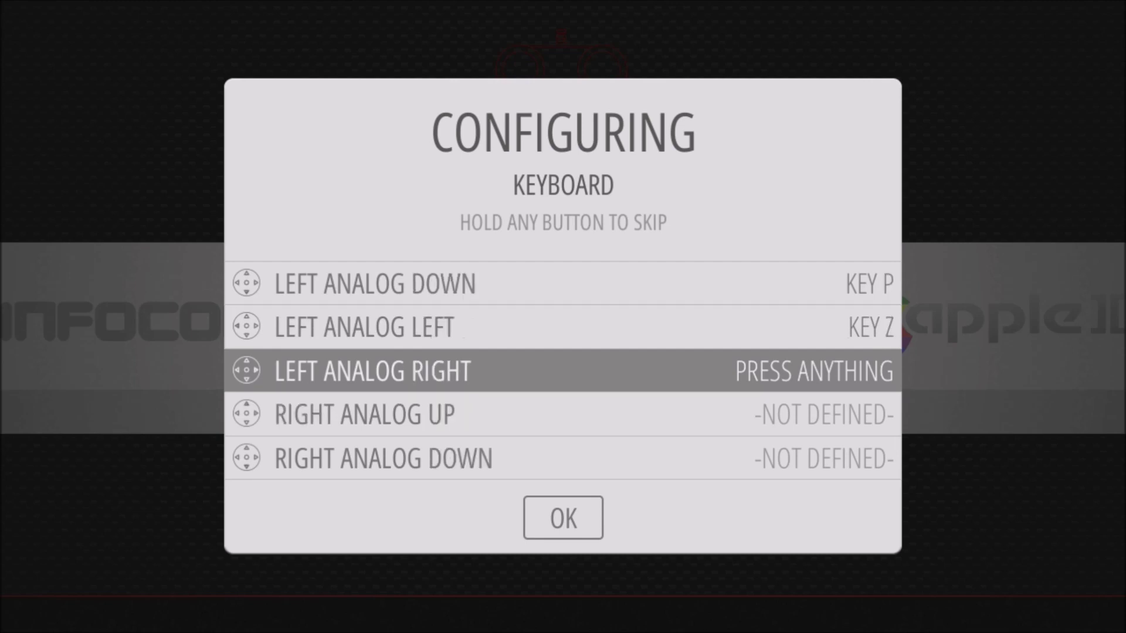
# Map Left Analog Right to X and Right Analog Up, Down, Left, Right to C, V, B, N, and save the keyboard mapping
pyautogui.press('x')
pyautogui.press('c')
pyautogui.press('v')
pyautogui.press('b')
pyautogui.press('n')
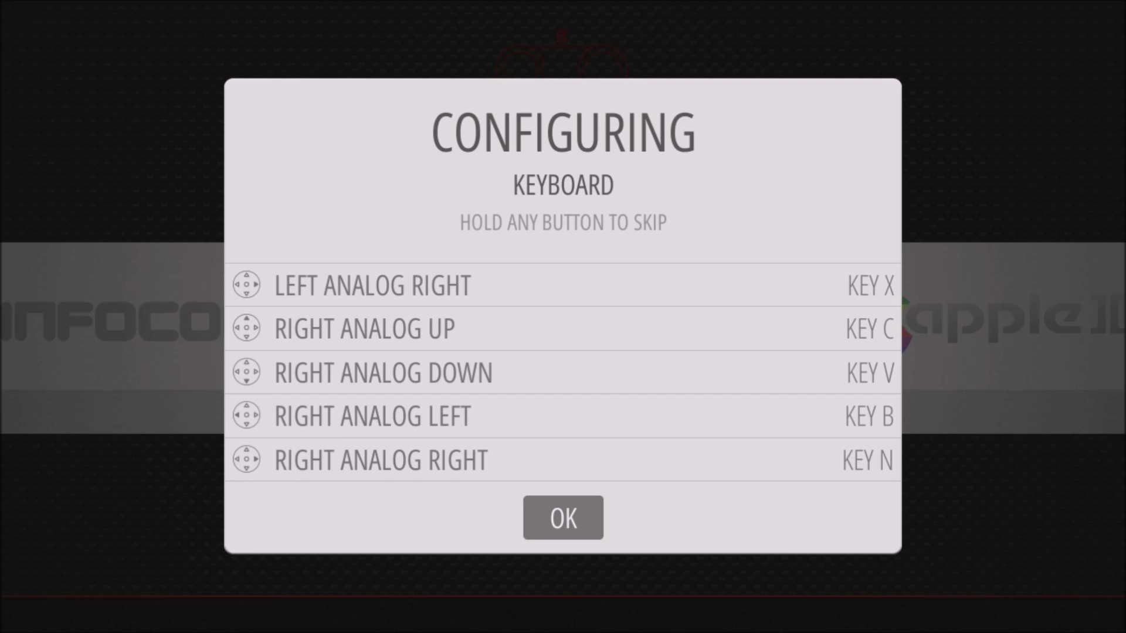
pyautogui.press('Return')
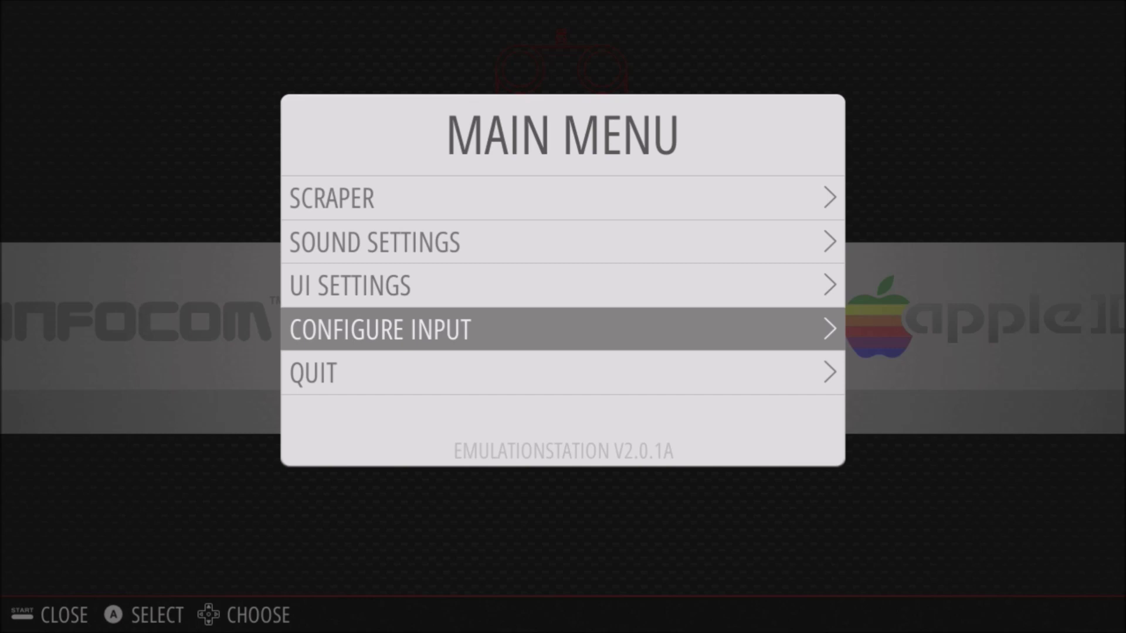
pyautogui.press('Escape')
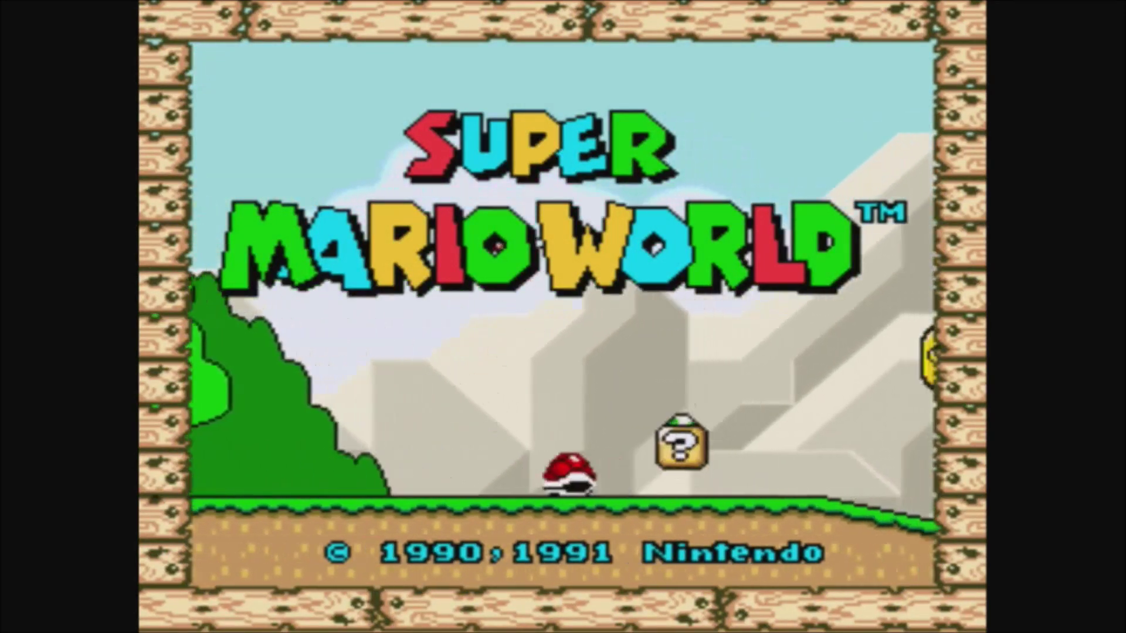
# Test the controls on Super Mario World's save-file selection and leave the Super Nintendo game list
pyautogui.press('Return')
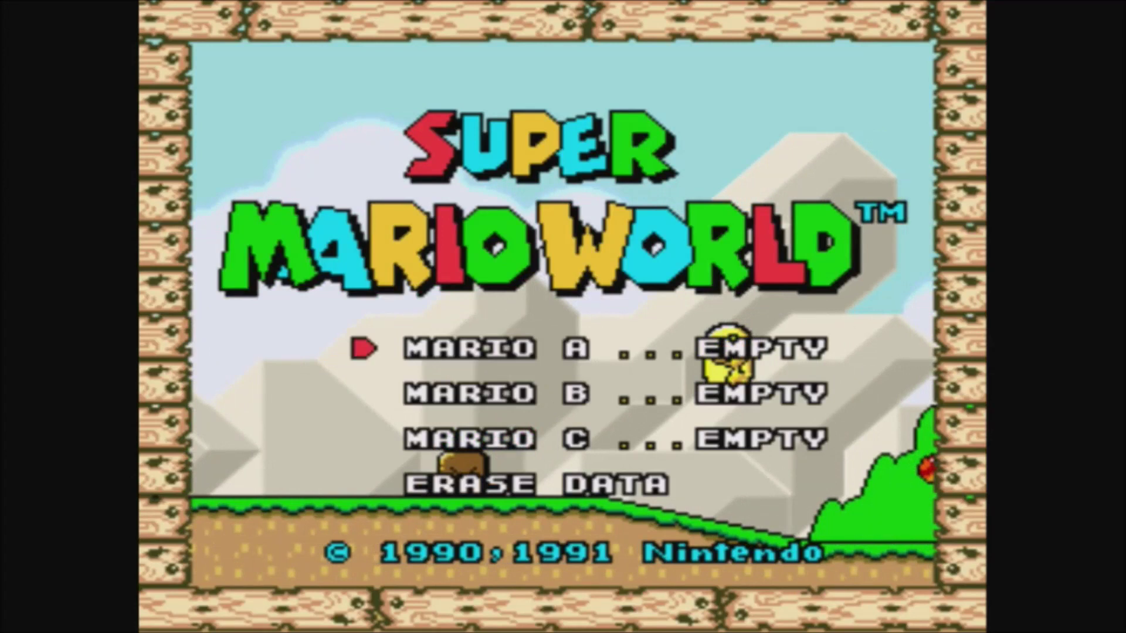
pyautogui.press('Down')
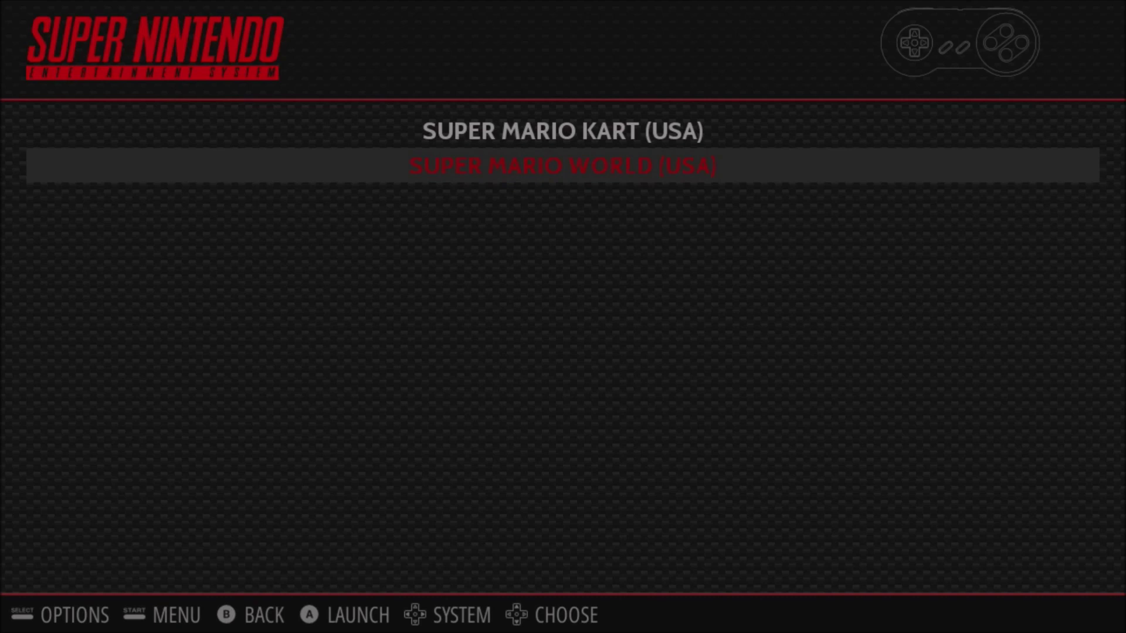
pyautogui.press('Escape')
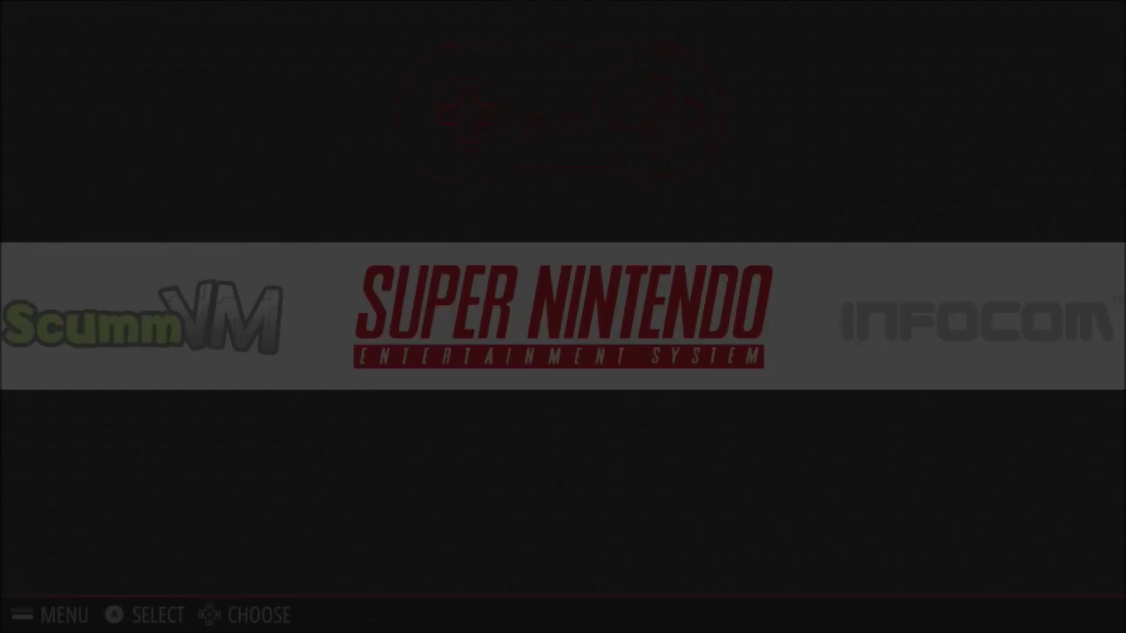
# Open the RetroPie entry in the system selection
pyautogui.press('Right')
pyautogui.press('Right')
pyautogui.press('Right')
pyautogui.press('Right')
pyautogui.press('Right')
pyautogui.press('Right')
pyautogui.press('Right')
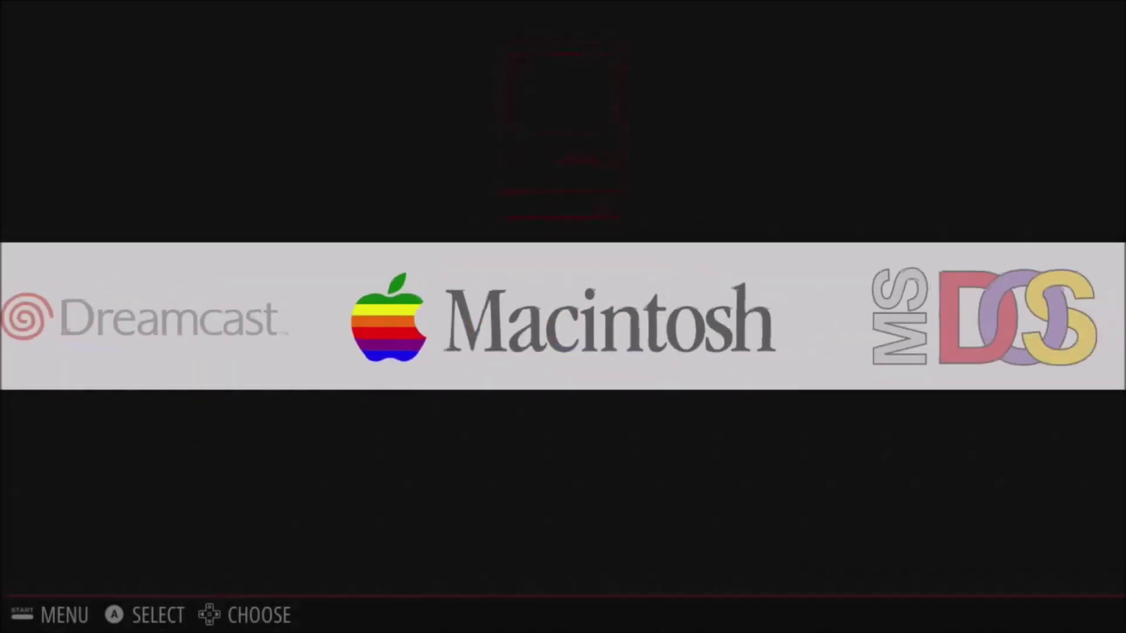
pyautogui.press('Right')
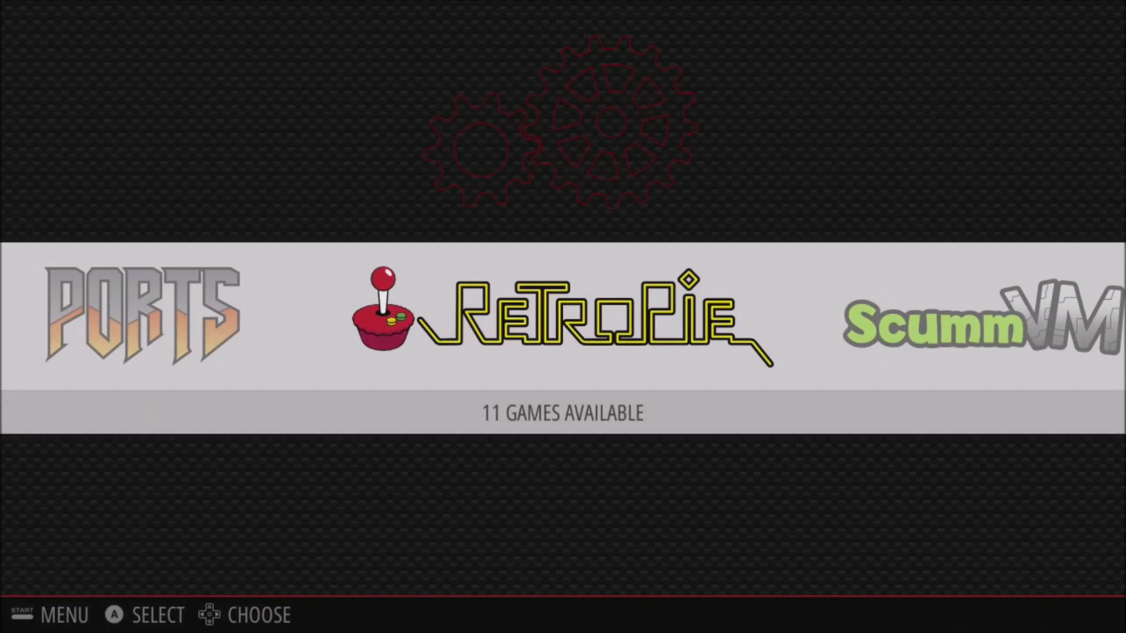
pyautogui.press('Return')
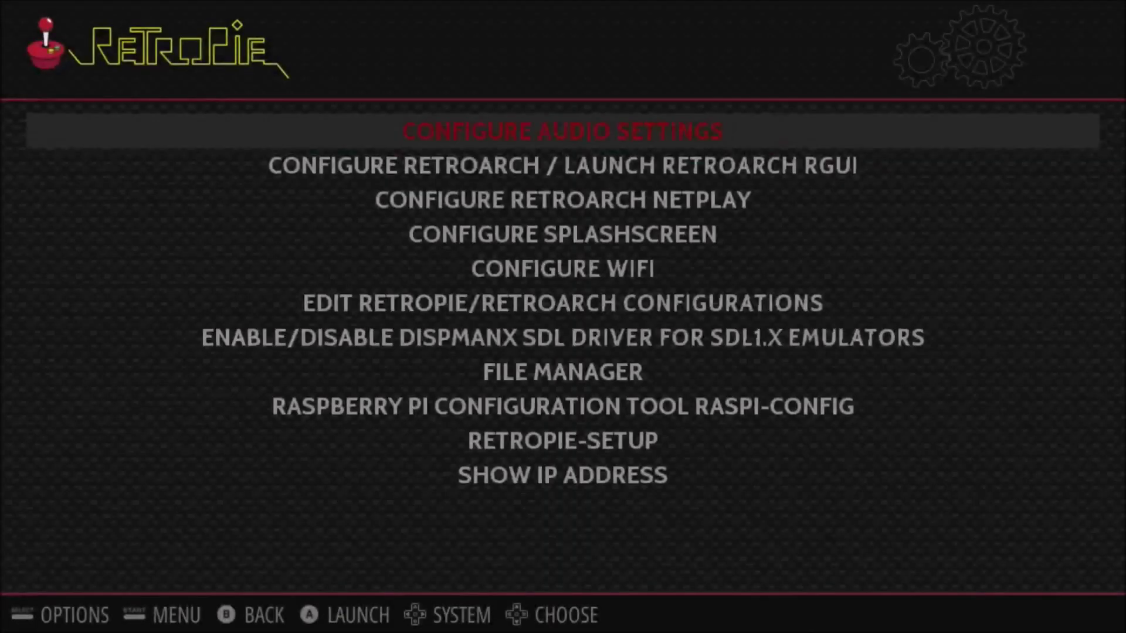
# Launch Edit RetroPie/RetroArch Configurations and choose to manually edit RetroArch configurations
pyautogui.press('Down')
pyautogui.press('Down')
pyautogui.press('Down')
pyautogui.press('Down')
pyautogui.press('Down')
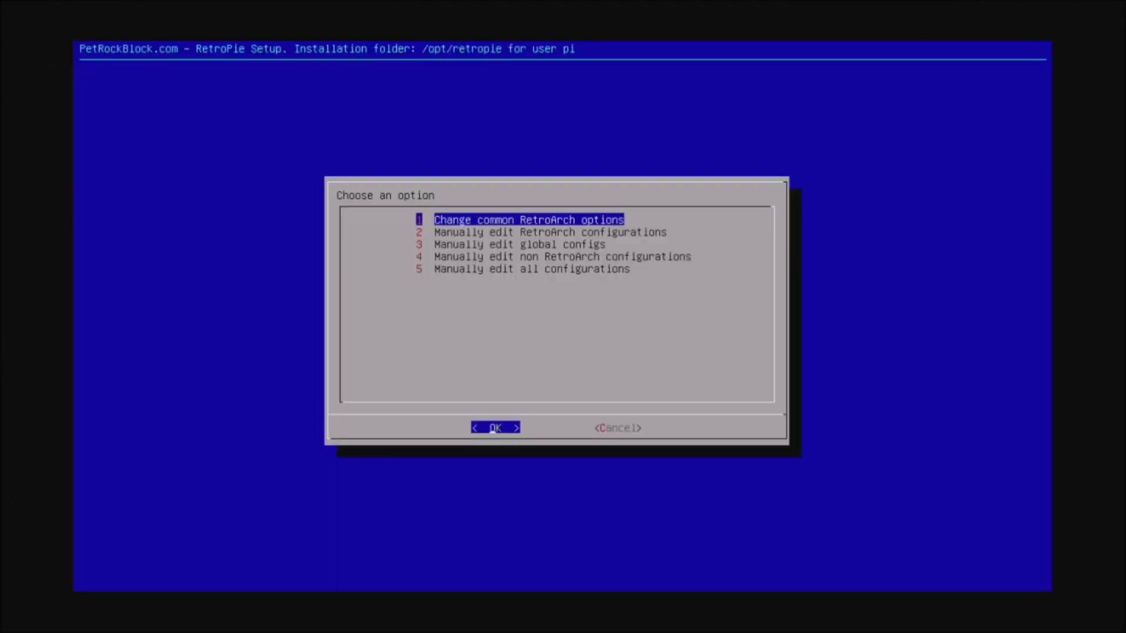
pyautogui.press('Down')
pyautogui.press('Return')
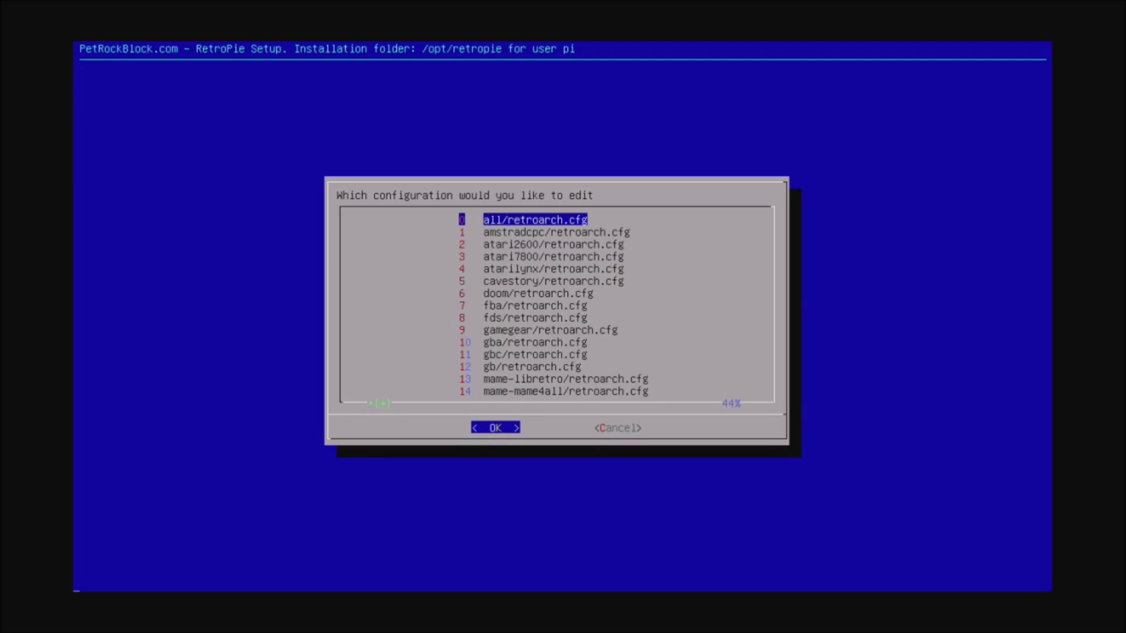
# Open all/retroarch.cfg for editing and set input_joypad_driver to udev
pyautogui.press('Return')
pyautogui.press('Down')
pyautogui.press('Down')
pyautogui.press('Down')
pyautogui.press('Down')
pyautogui.press('Down')
pyautogui.press('Down')
pyautogui.press('Down')
pyautogui.press('Down')
pyautogui.press('Down')
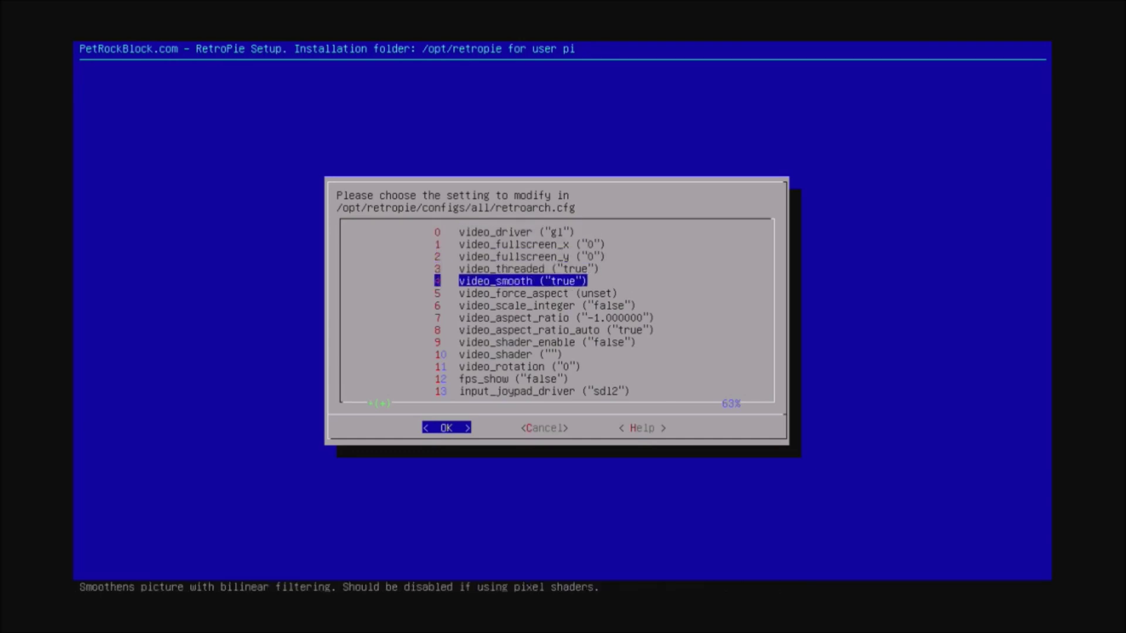
pyautogui.press('Down')
pyautogui.press('Down')
pyautogui.press('Down')
pyautogui.press('Down')
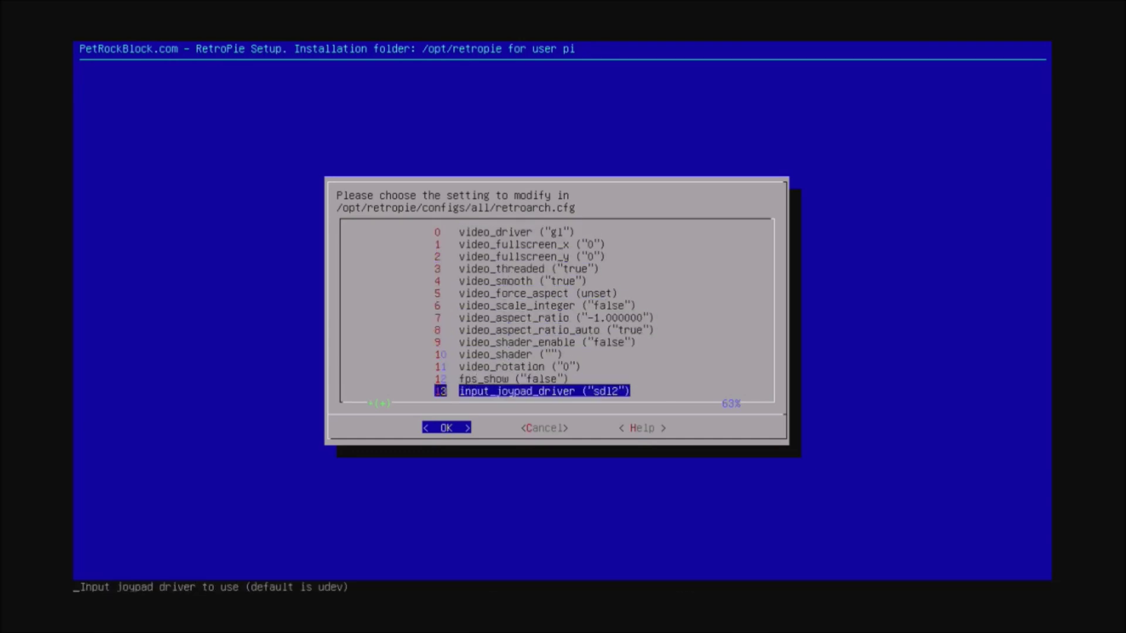
pyautogui.press('Return')
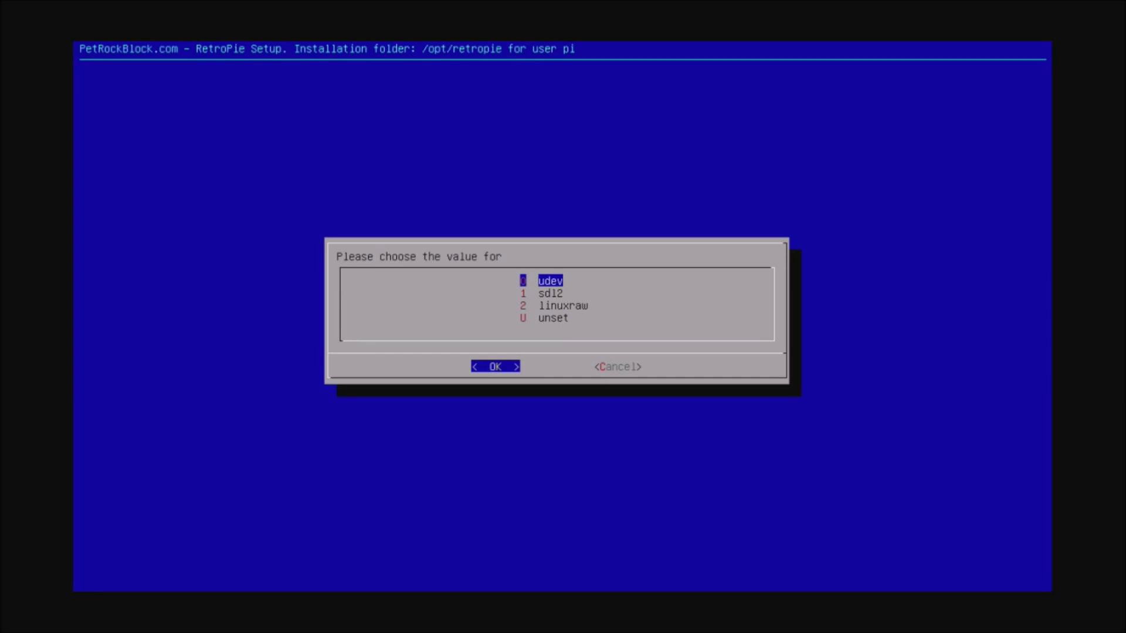
pyautogui.press('Return')
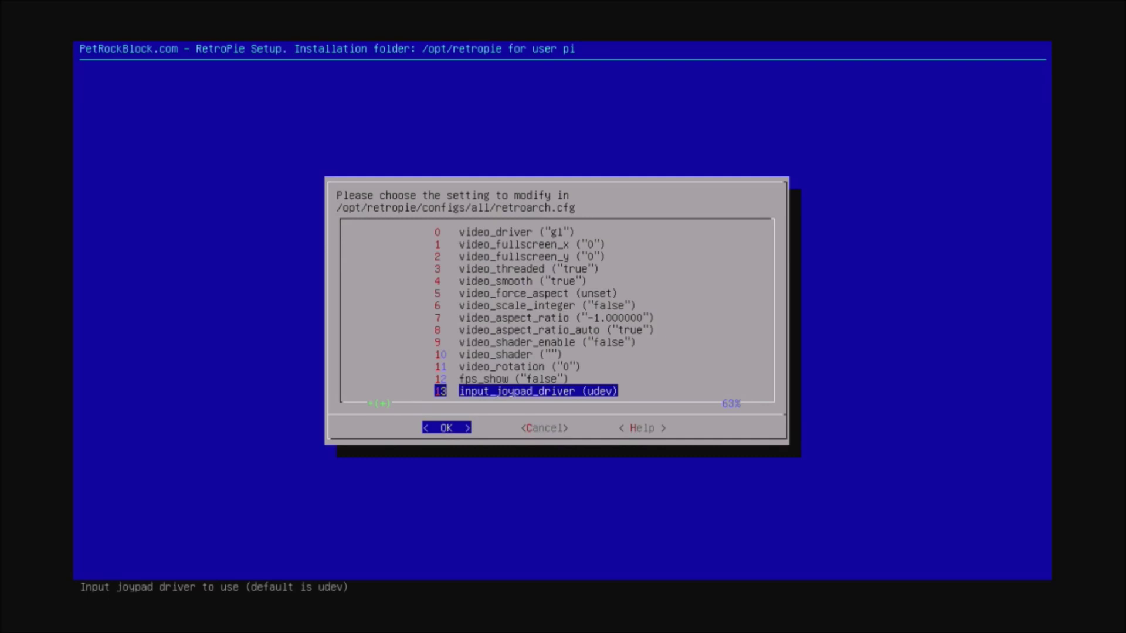
# Examine the analog D-pad mode settings for player 1 and player 2
pyautogui.press('Down')
pyautogui.press('Down')
pyautogui.press('Up')
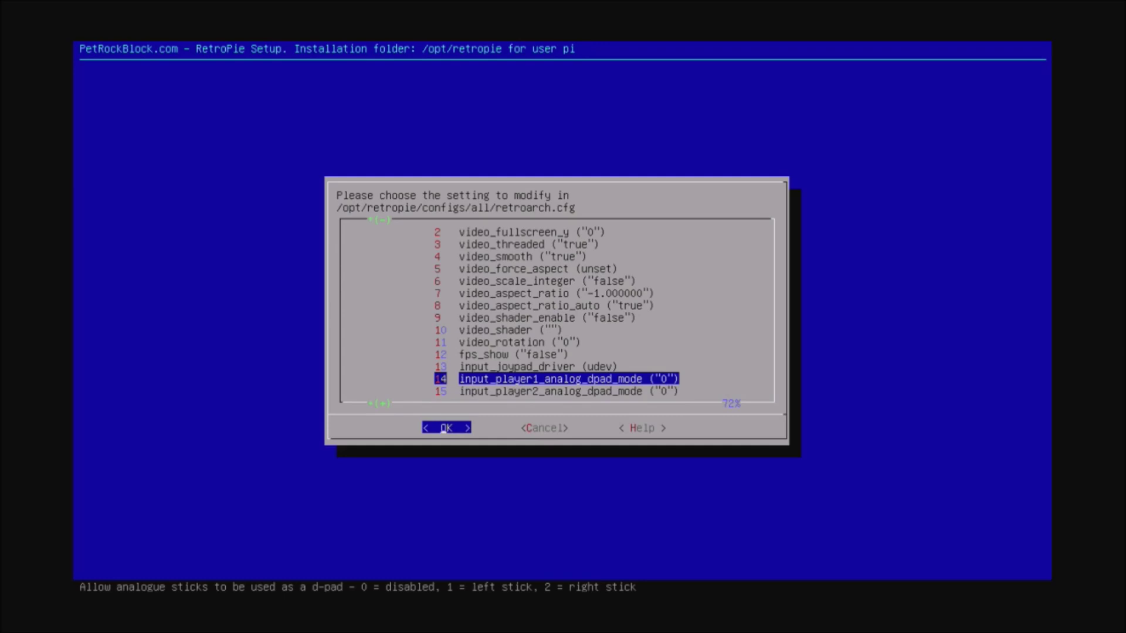
pyautogui.press('Down')
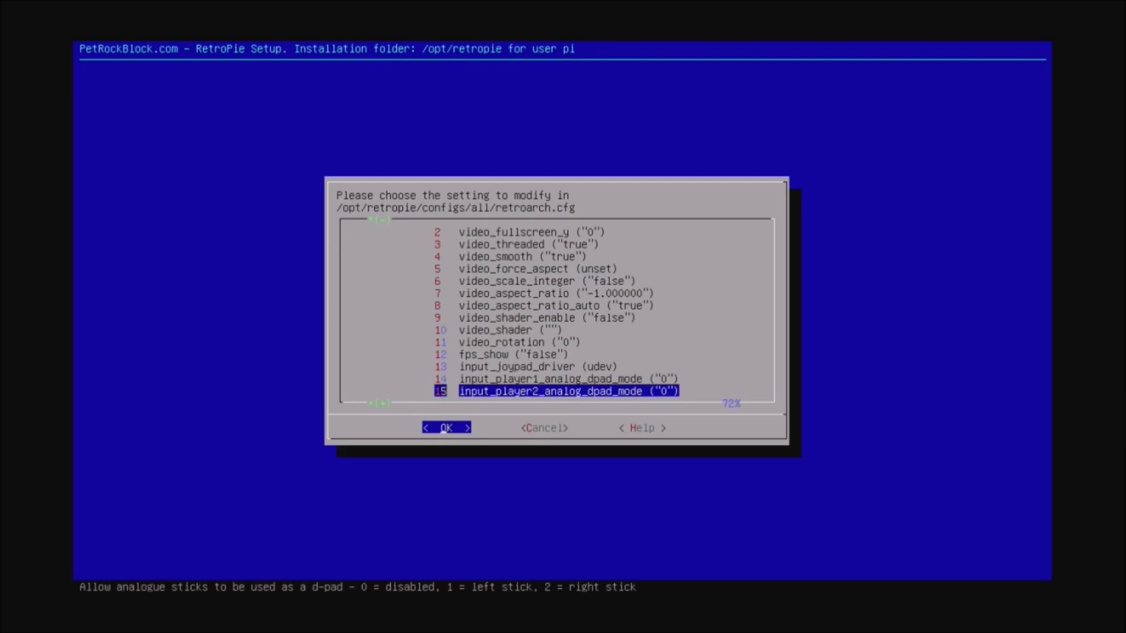
pyautogui.press('Up')
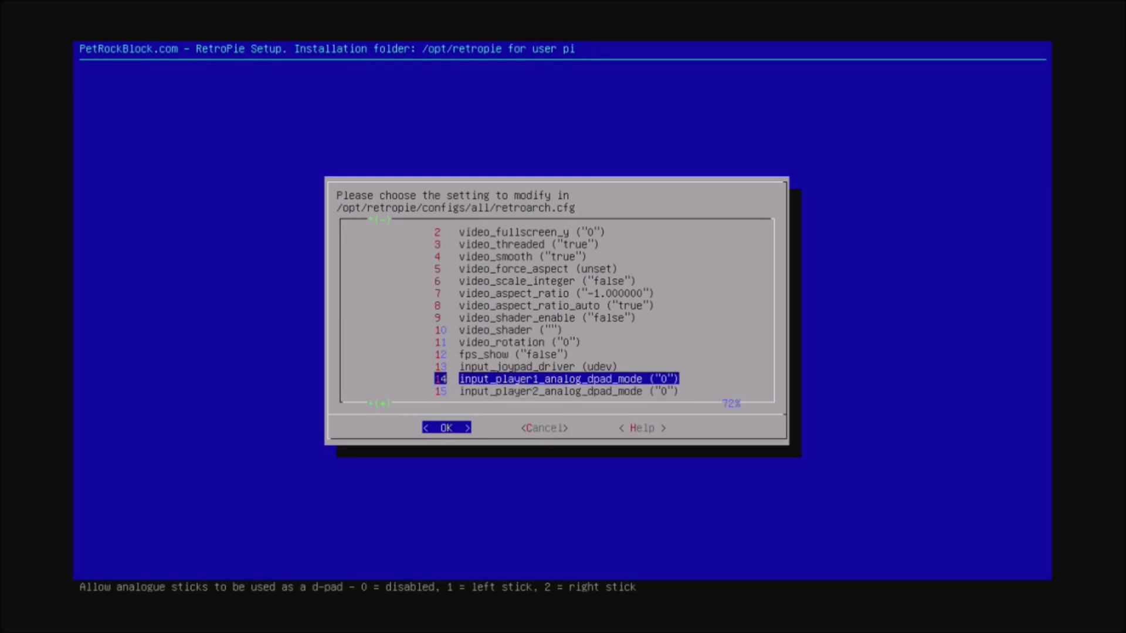
pyautogui.press('Up')
pyautogui.press('Down')
# Leave the configuration editor and return to the RetroPie configuration list
pyautogui.press('Tab')
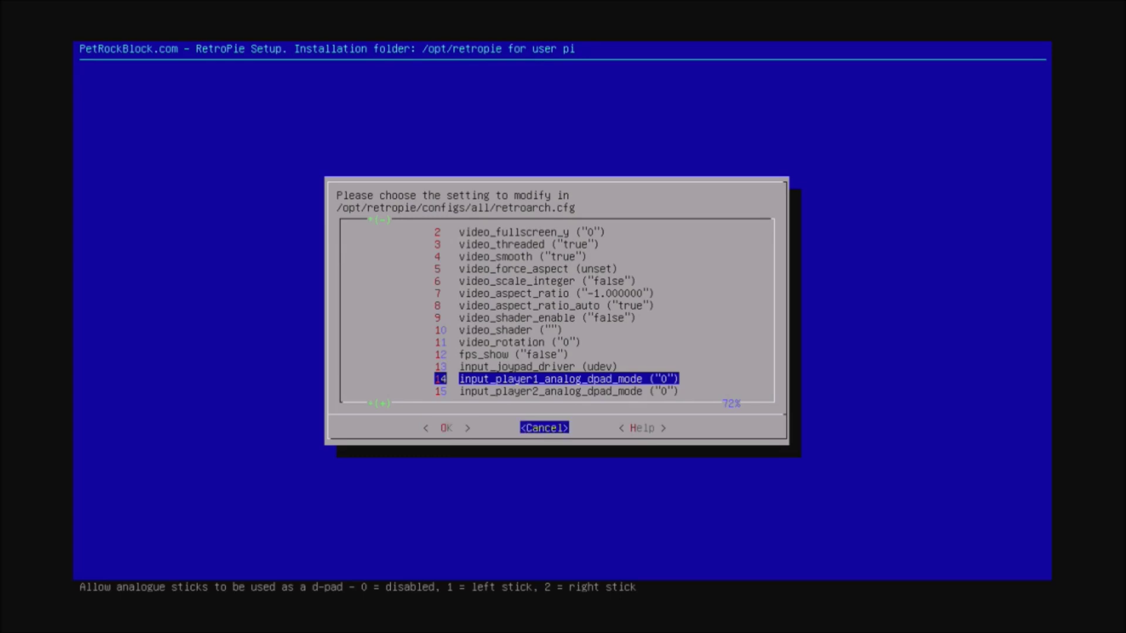
pyautogui.press('Return')
pyautogui.press('Tab')
pyautogui.press('Return')
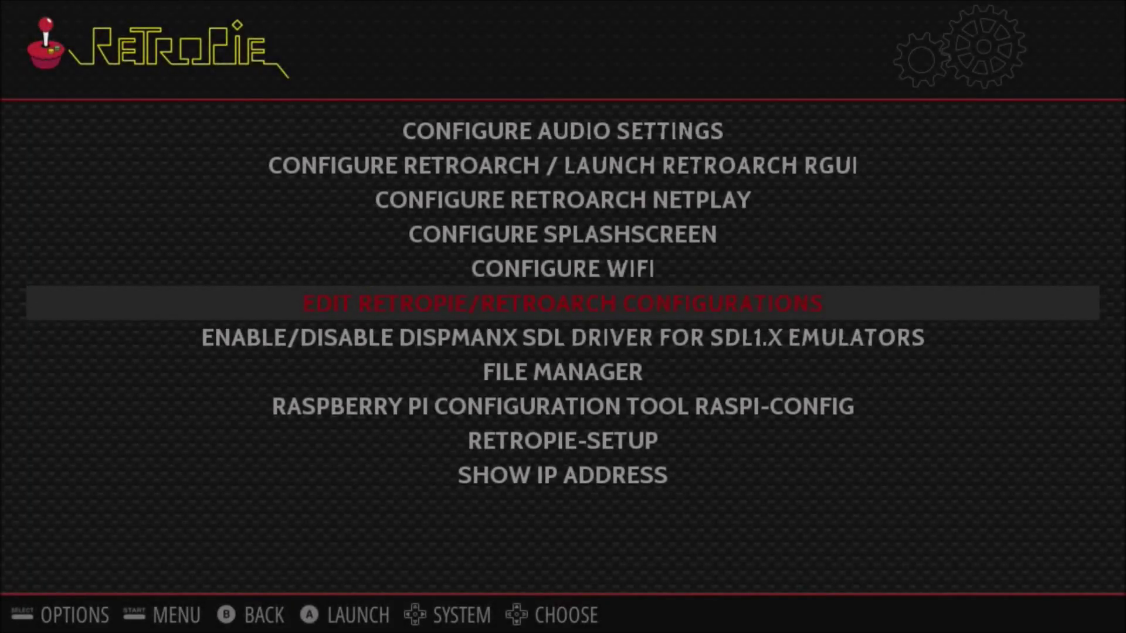
# Configure the input mapping for Gamepad 2 through Configure Input, confirm it, and return to the RetroPie configuration list
pyautogui.press('Return')
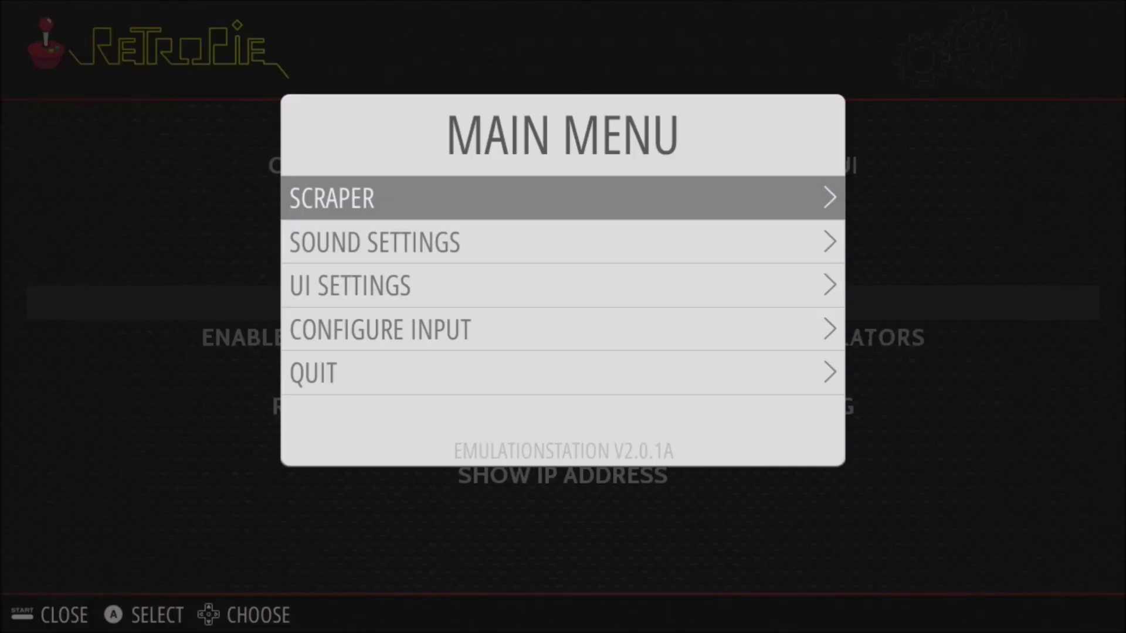
pyautogui.press('Down')
pyautogui.press('Down')
pyautogui.press('Down')
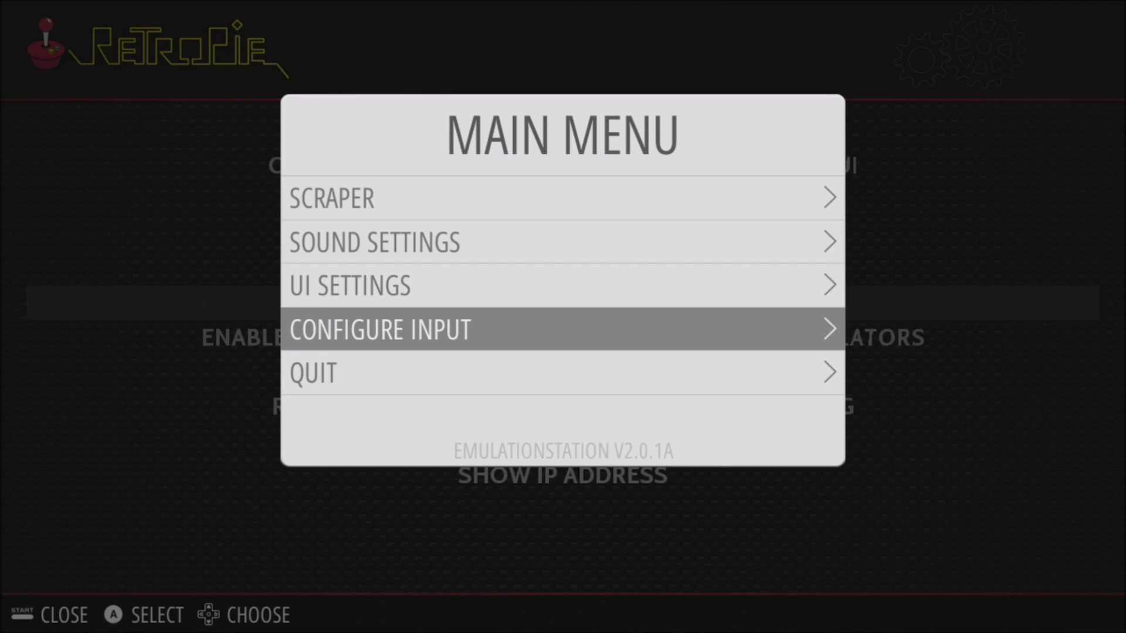
pyautogui.press('Return')
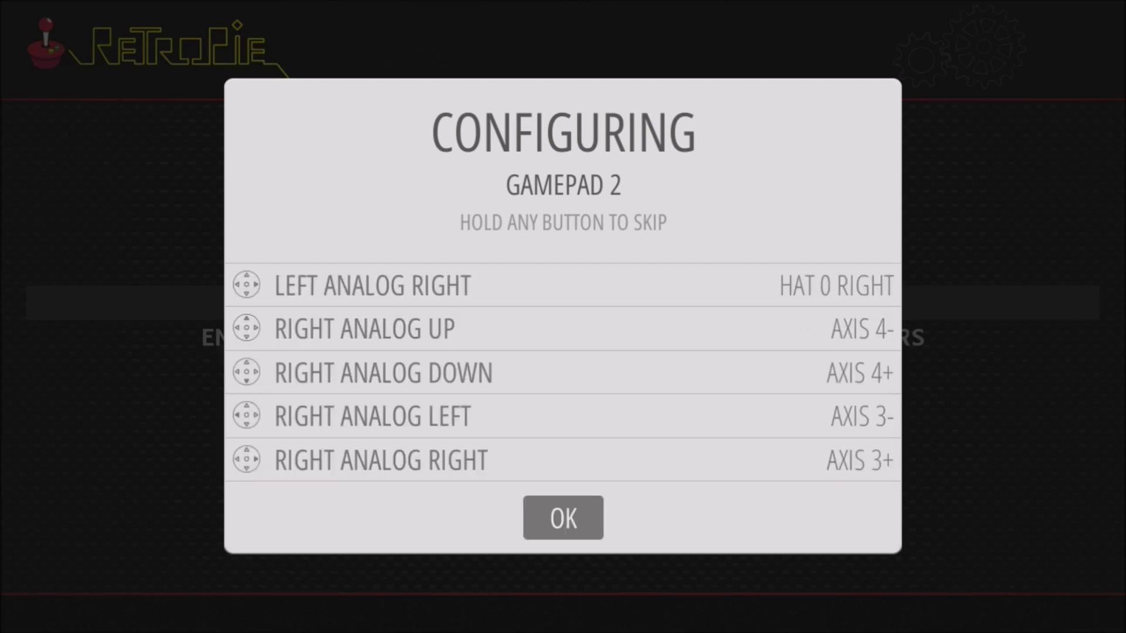
pyautogui.press('Return')
pyautogui.press('Escape')
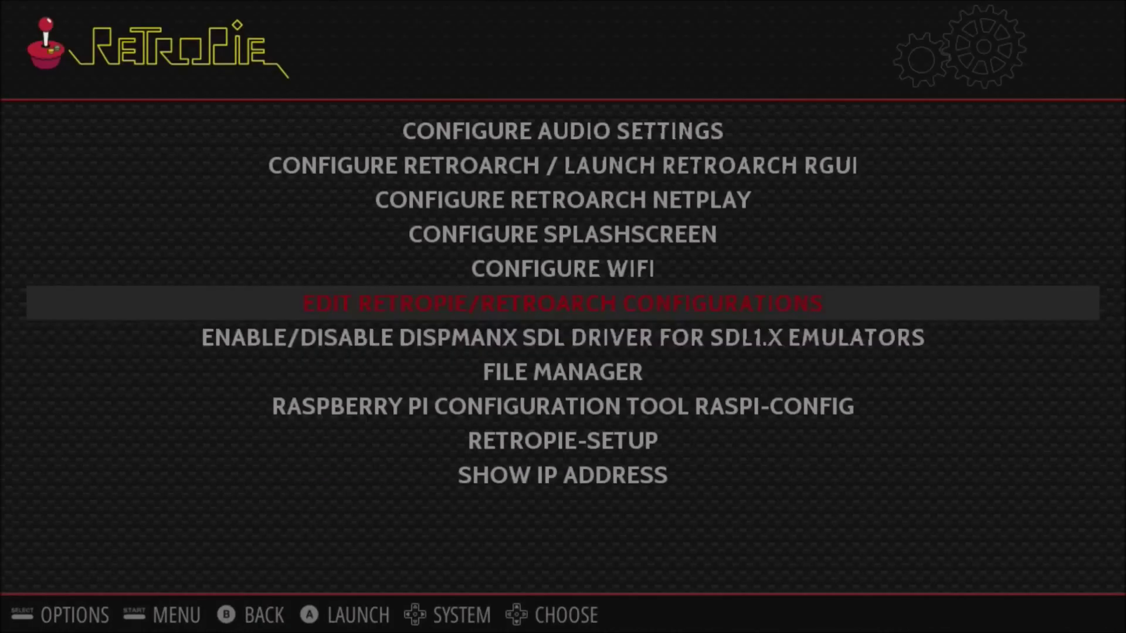
# Browse the system carousel, reopen the RetroPie configuration list and launch Configure RetroArch / Launch RetroArch RGUI
pyautogui.press('Escape')
pyautogui.press('Left')
pyautogui.press('Left')
pyautogui.press('Left')
pyautogui.press('Left')
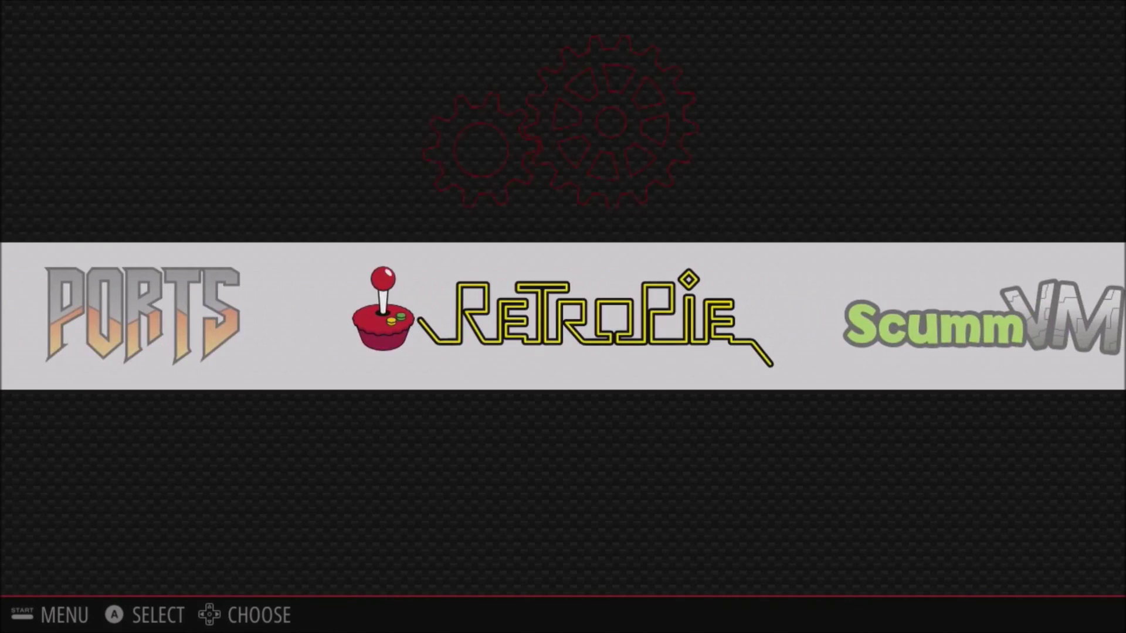
pyautogui.press('Return')
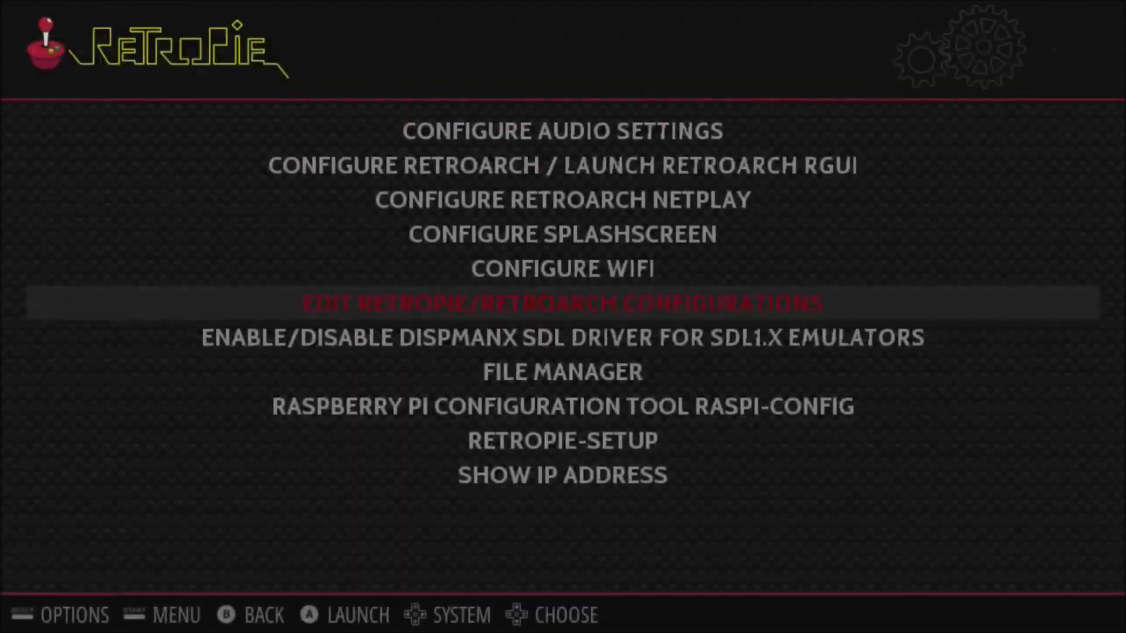
pyautogui.press('Up')
pyautogui.press('Up')
pyautogui.press('Up')
pyautogui.press('Up')
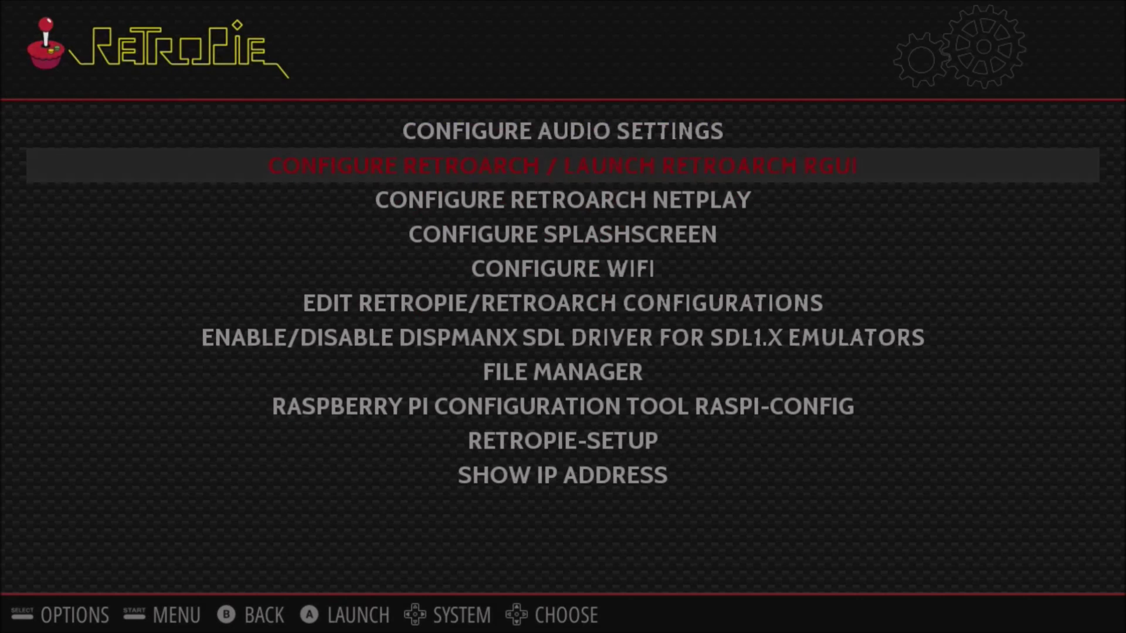
pyautogui.press('Return')
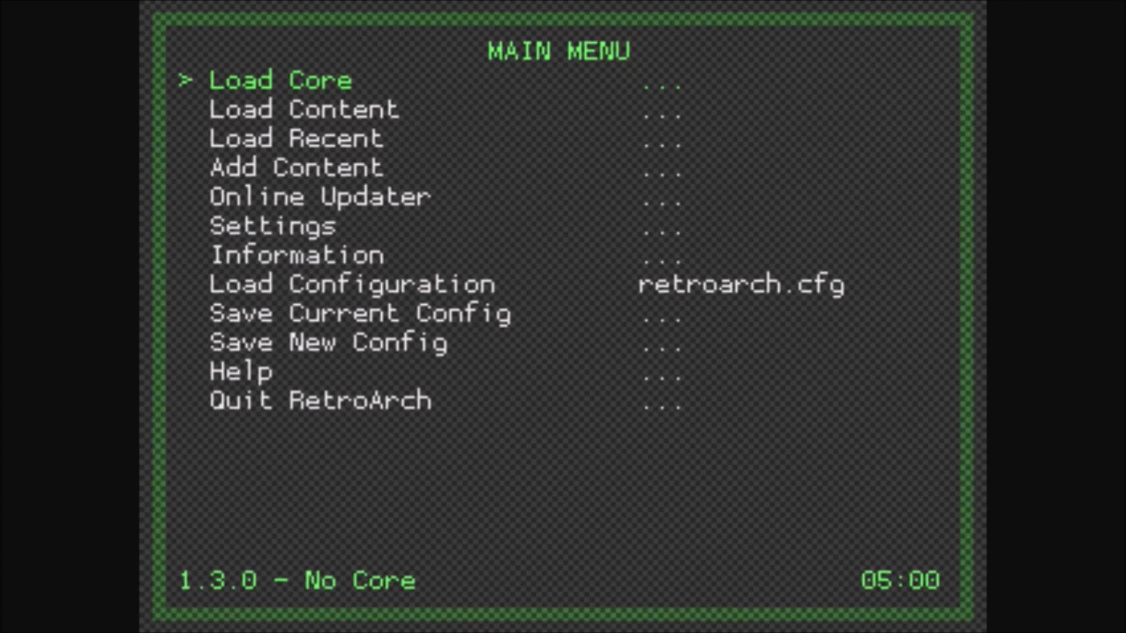
pyautogui.press('Down')
pyautogui.press('Up')
pyautogui.press('Down')
pyautogui.press('Down')
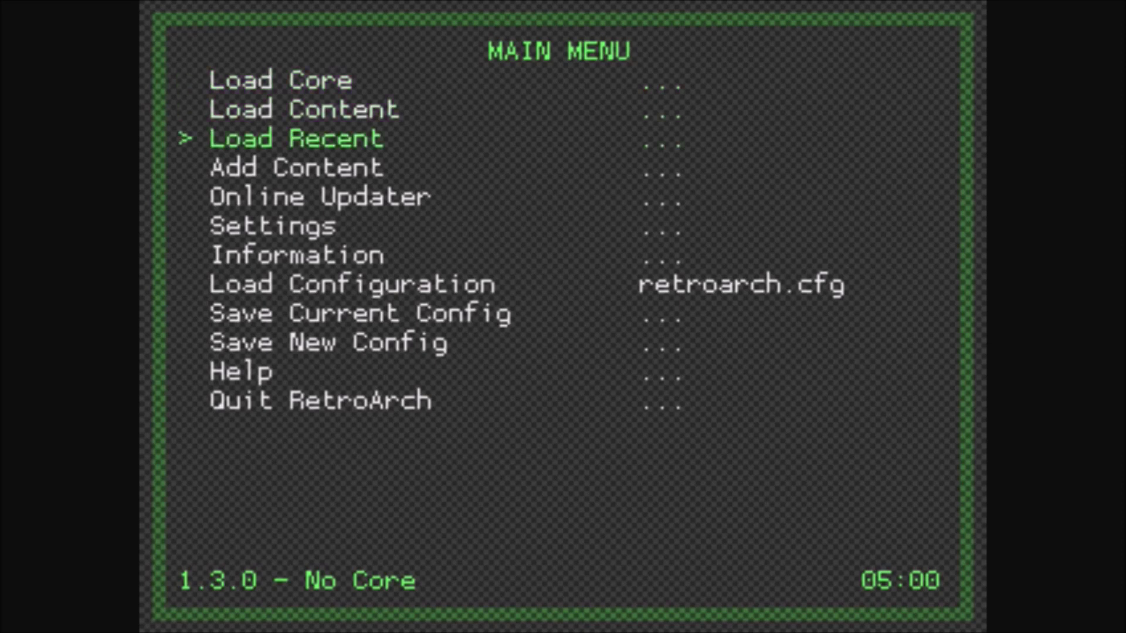
pyautogui.press('Down')
pyautogui.press('Down')
pyautogui.press('Up')
pyautogui.press('Up')
pyautogui.press('Up')
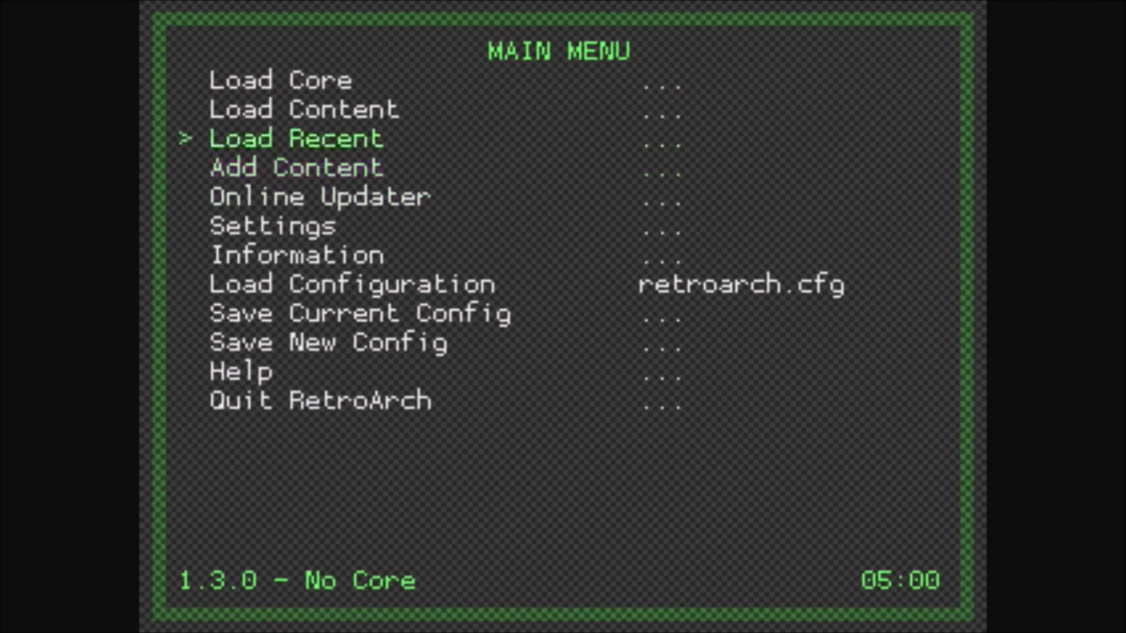
# Open the Input category of the RetroArch settings
pyautogui.press('Down')
pyautogui.press('Down')
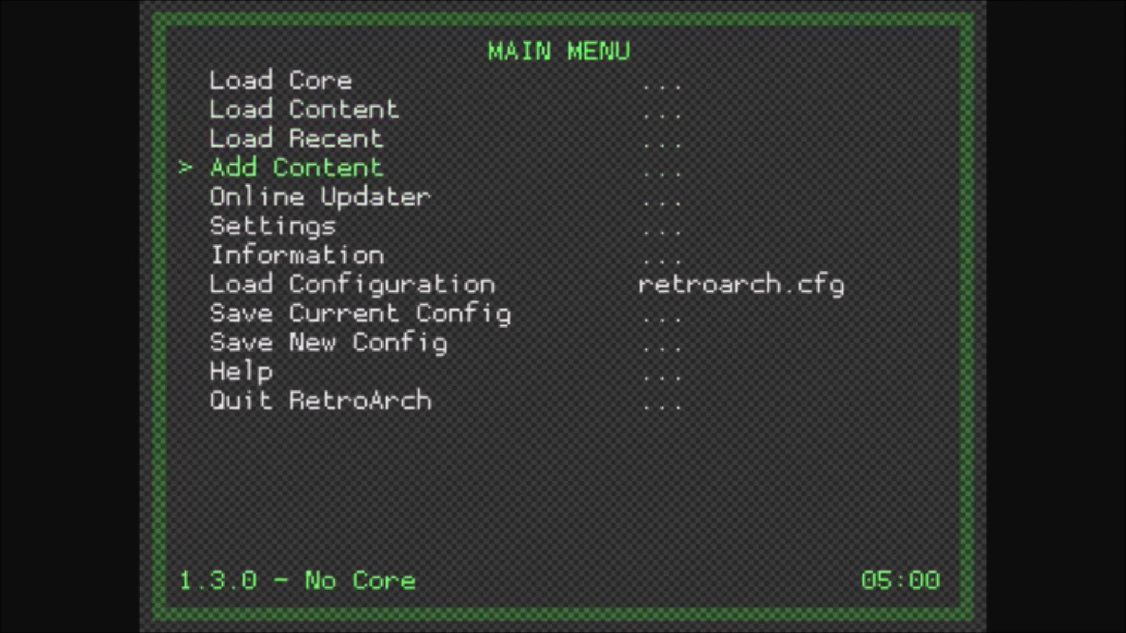
pyautogui.press('Down')
pyautogui.press('Down')
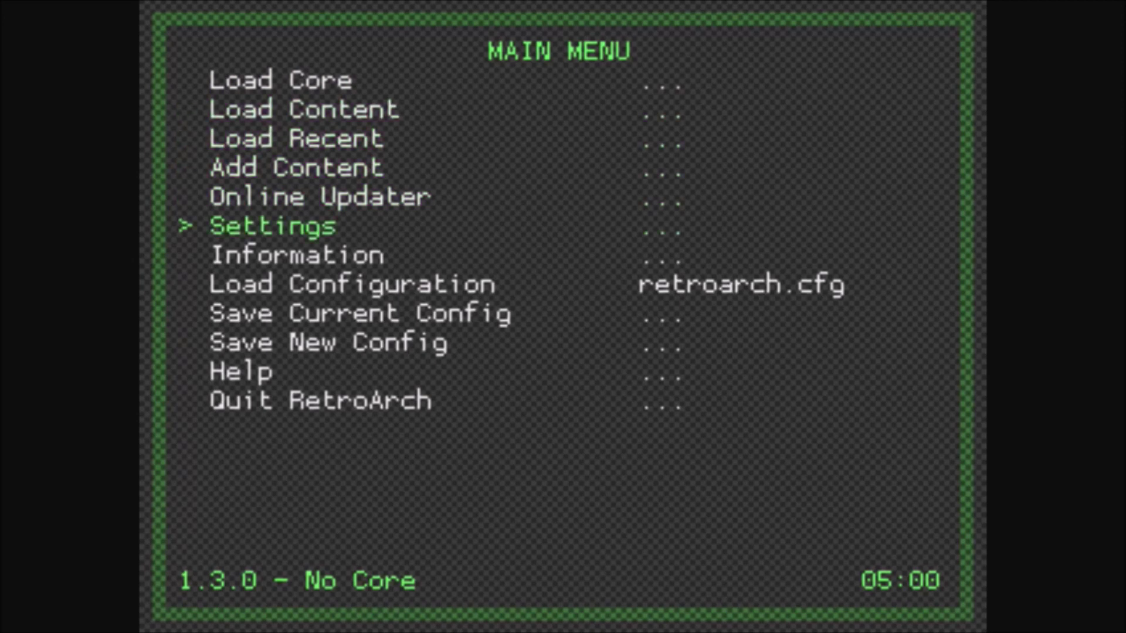
pyautogui.press('Return')
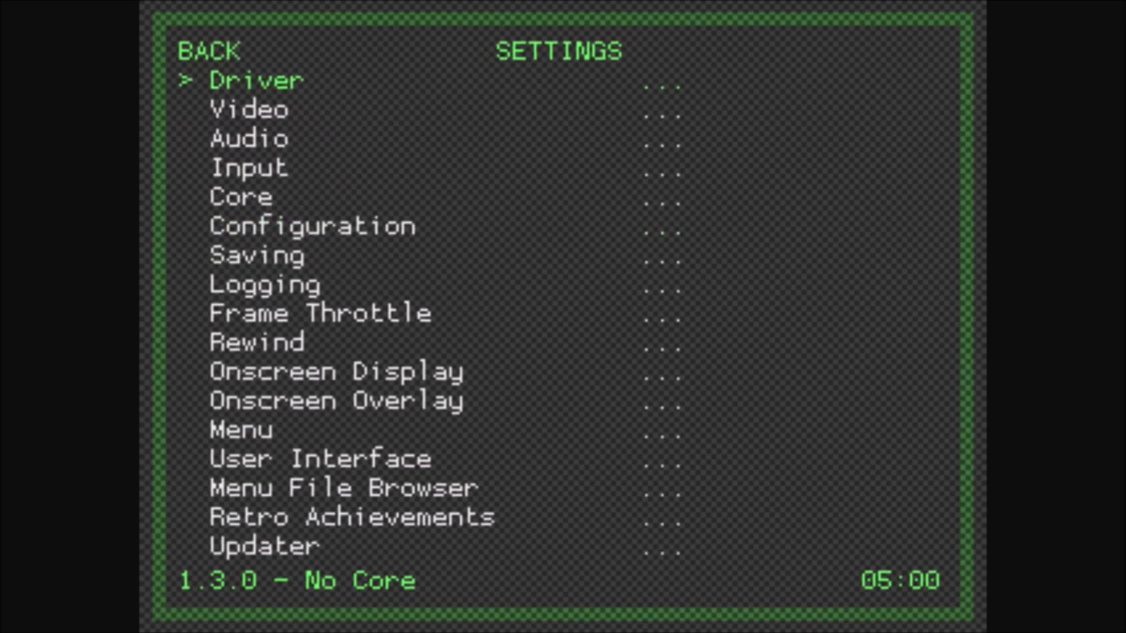
pyautogui.press('Down')
pyautogui.press('Down')
pyautogui.press('Down')
pyautogui.press('Return')
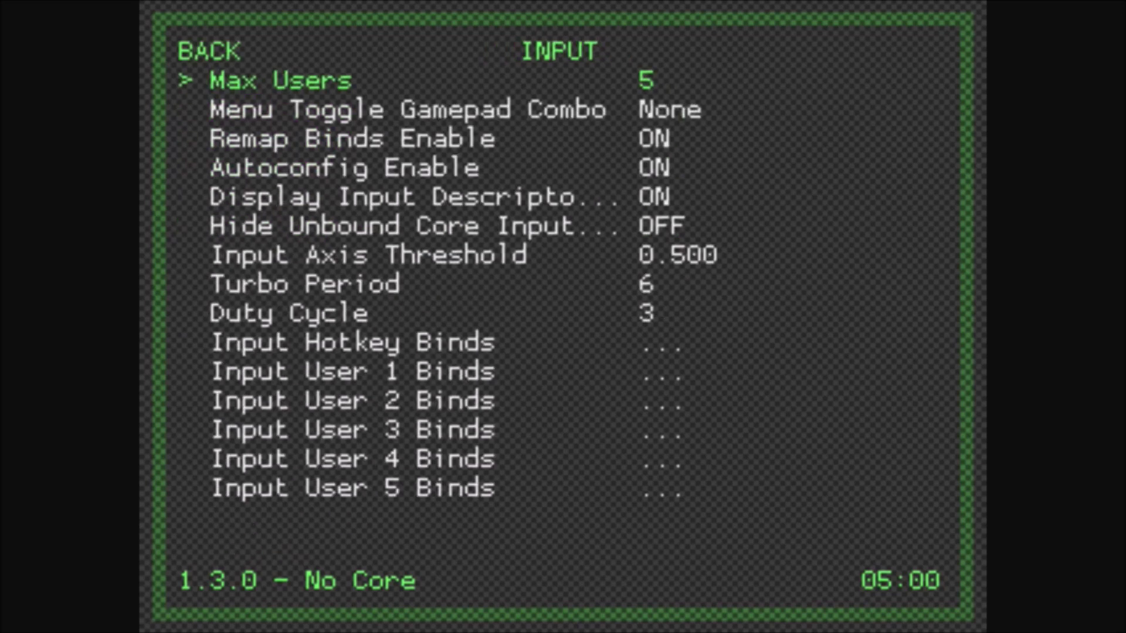
# Open the Input User 1 Binds list from the Input settings
pyautogui.press('Down')
pyautogui.press('Down')
pyautogui.press('Down')
pyautogui.press('Down')
pyautogui.press('Down')
pyautogui.press('Down')
pyautogui.press('Down')
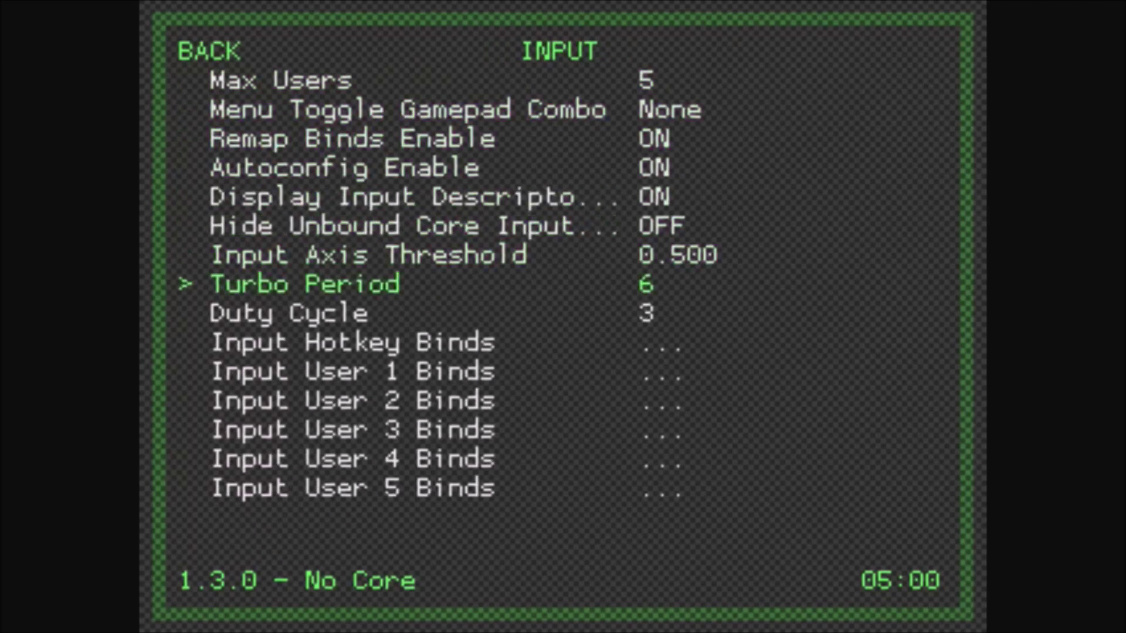
pyautogui.press('Down')
pyautogui.press('Down')
pyautogui.press('Down')
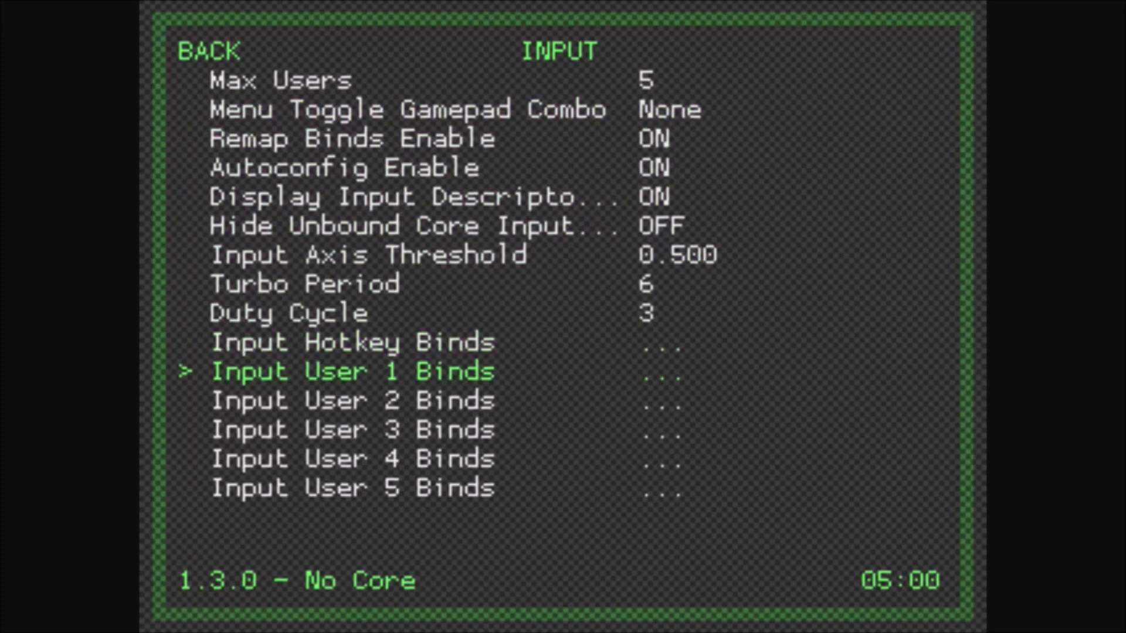
pyautogui.press('Return')
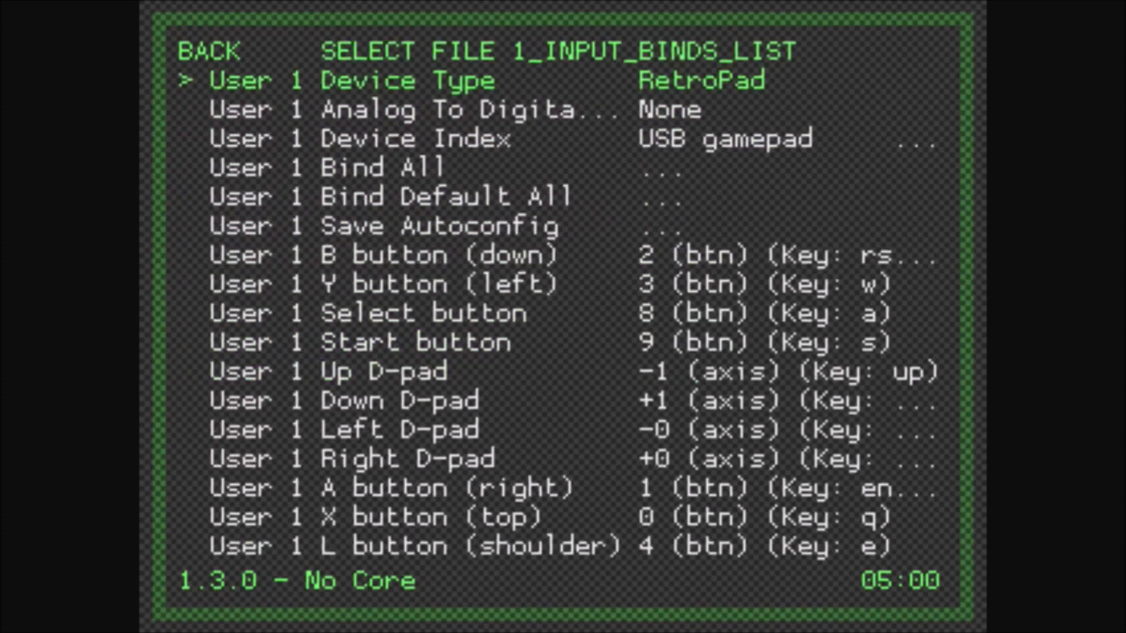
# Run Bind All for User 1 and assign an input to each prompted control, beginning with the B button
pyautogui.press('Down')
pyautogui.press('Down')
pyautogui.press('Down')
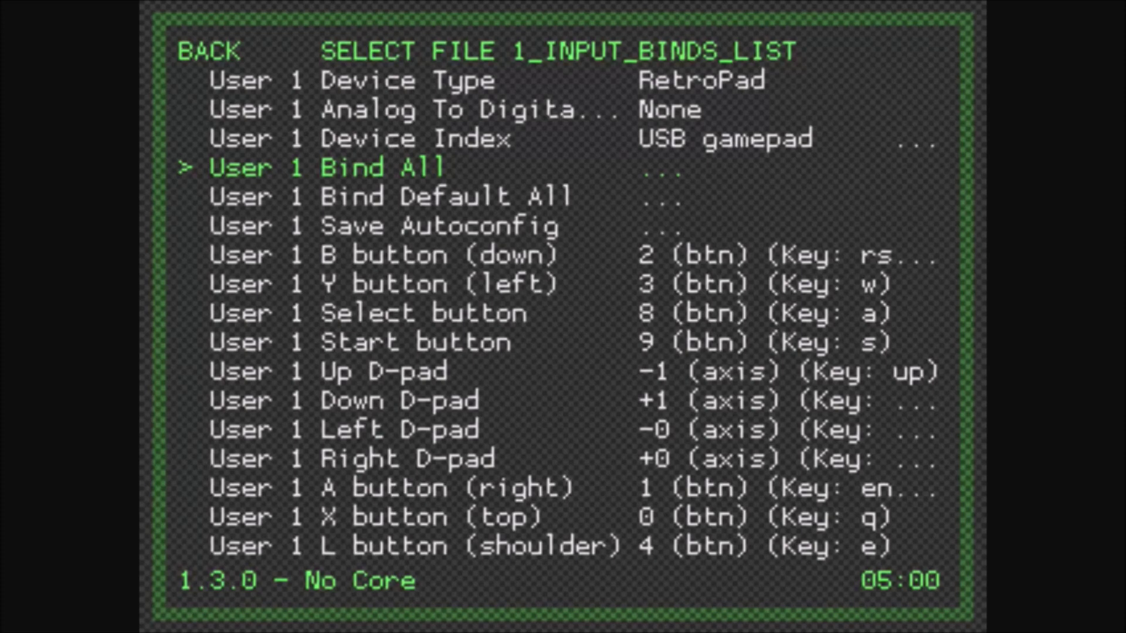
pyautogui.press('Return')
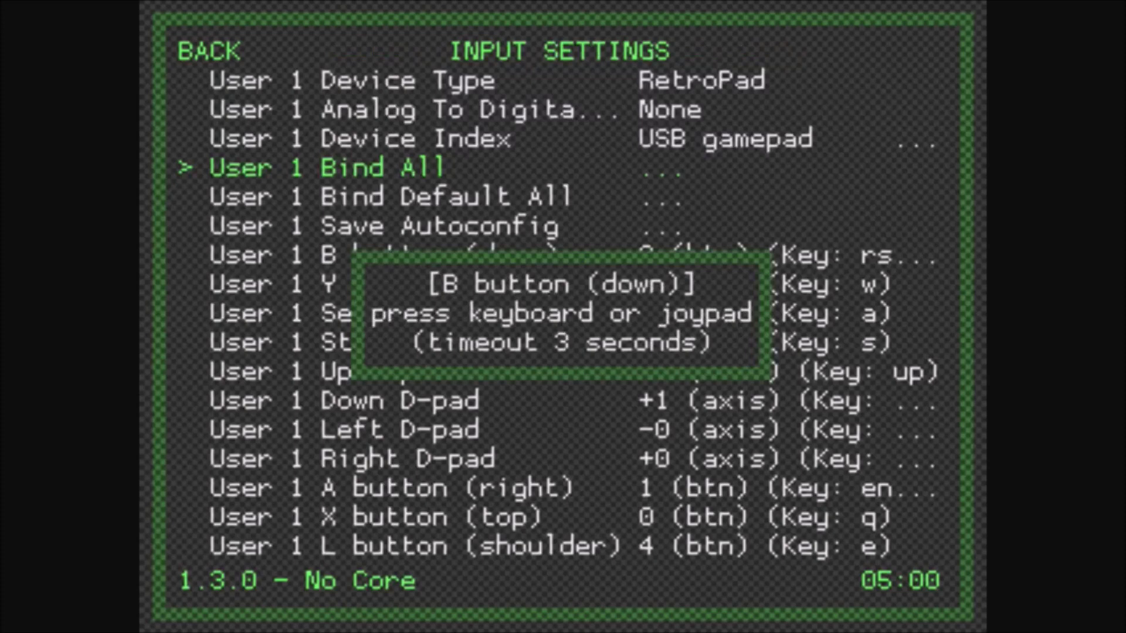
pyautogui.press('Return')
pyautogui.press('Return')
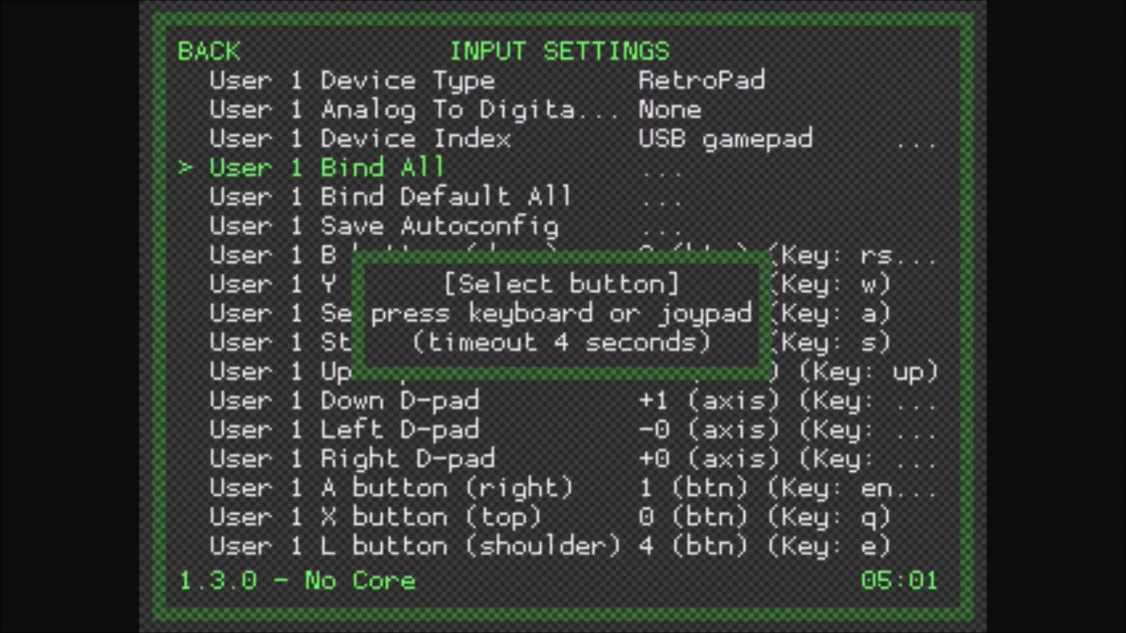
pyautogui.press('Return')
pyautogui.press('Return')
pyautogui.press('Return')
pyautogui.press('Return')
pyautogui.press('Return')
pyautogui.press('Return')
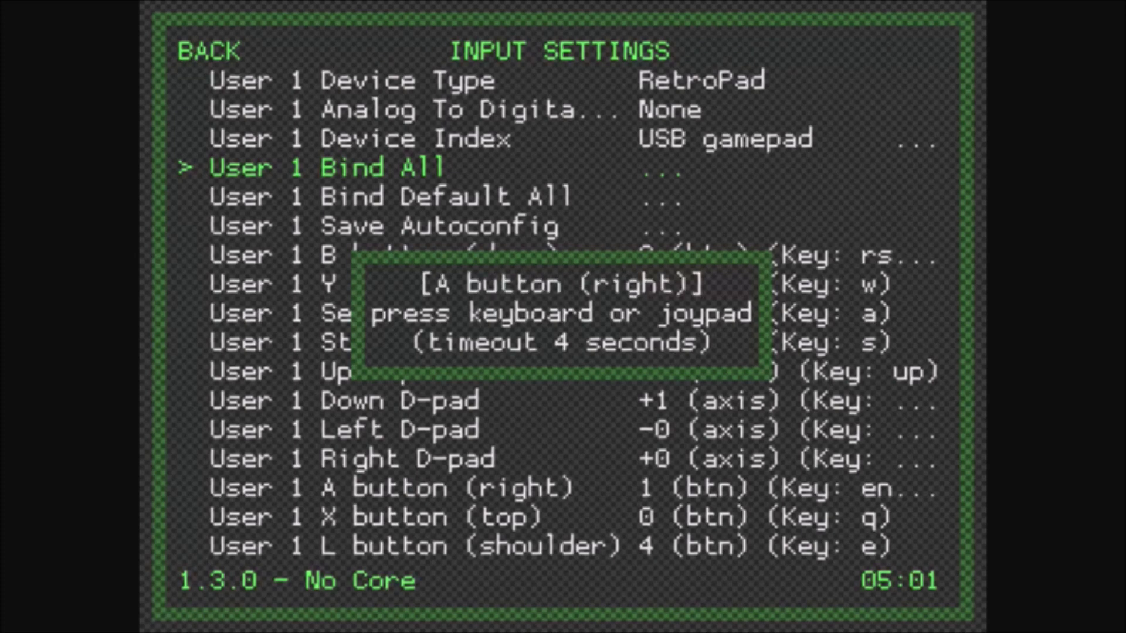
pyautogui.press('Return')
pyautogui.press('Return')
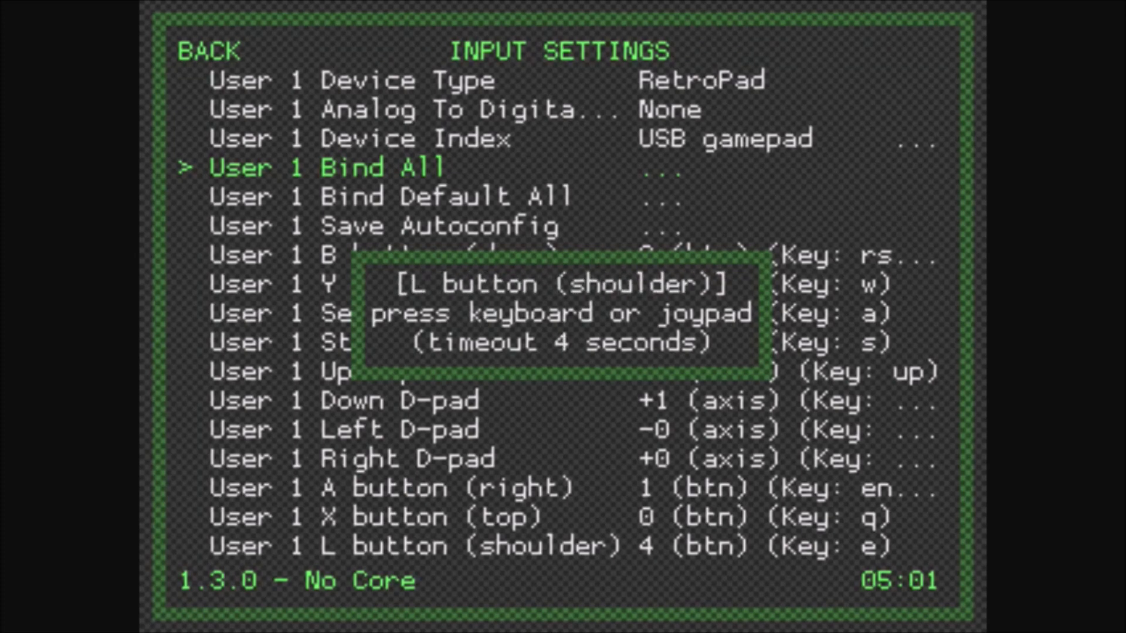
pyautogui.press('Return')
pyautogui.press('Return')
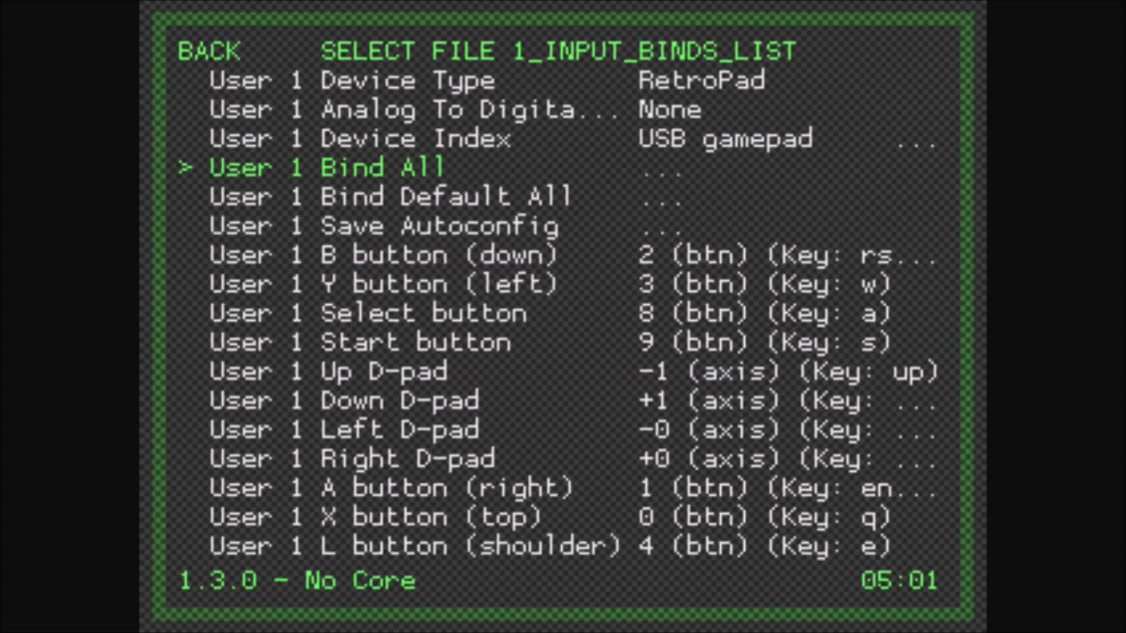
# Save the autoconfig for User 1 and return to the Input settings
pyautogui.press('Down')
pyautogui.press('Down')
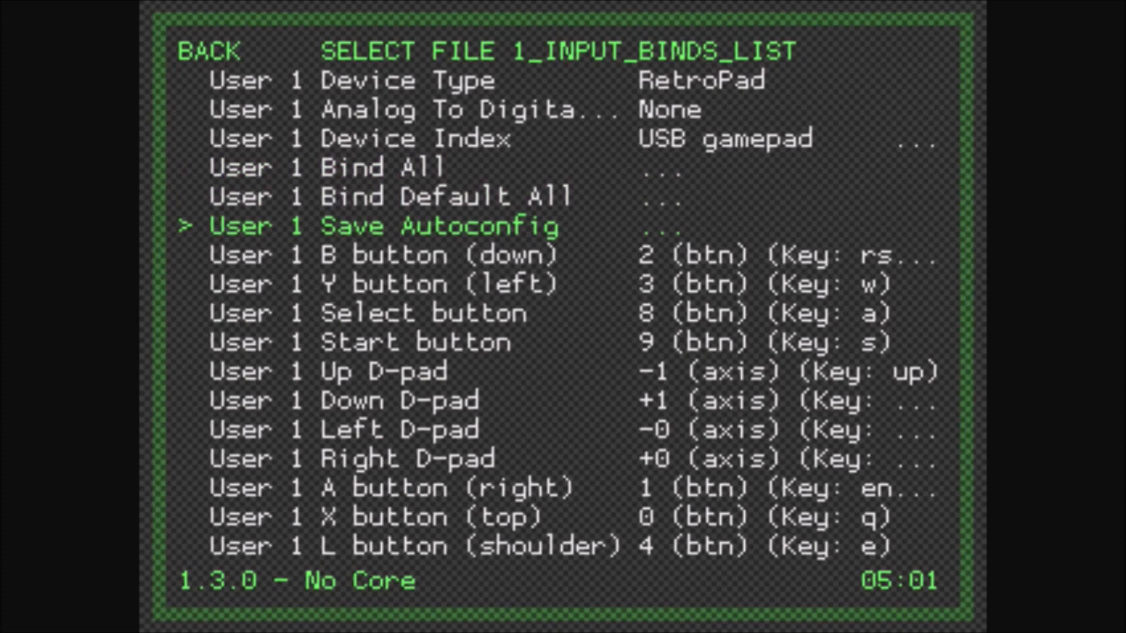
pyautogui.press('Return')
pyautogui.press('BackSpace')
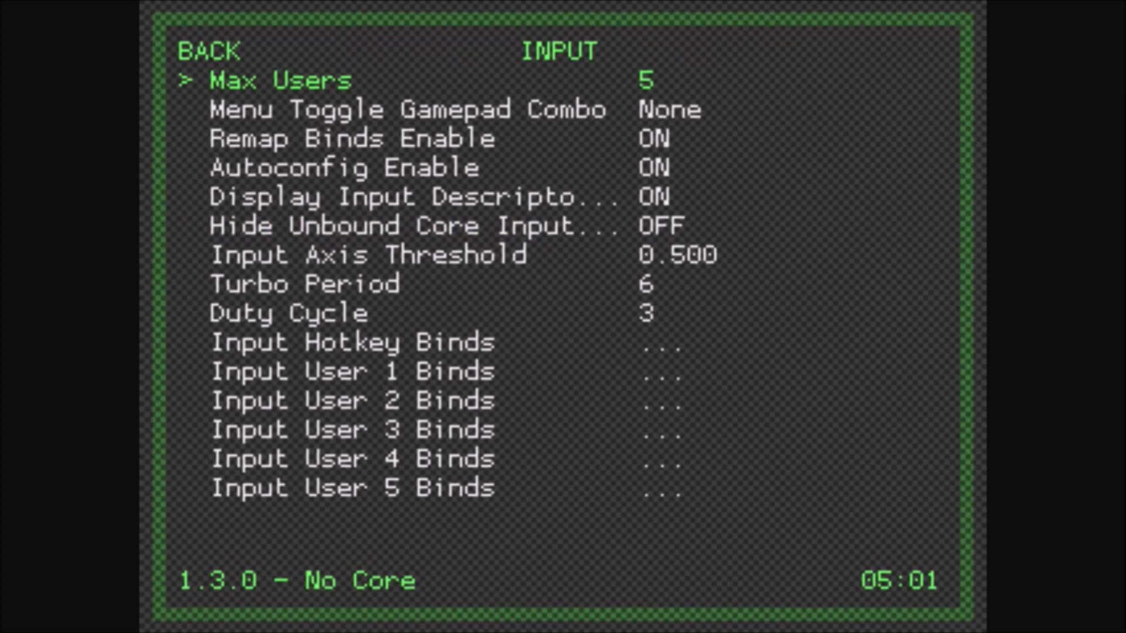
# Open the Input Hotkey Binds list from the Input settings
pyautogui.press('Down')
pyautogui.press('Down')
pyautogui.press('Down')
pyautogui.press('Down')
pyautogui.press('Down')
pyautogui.press('Down')
pyautogui.press('Down')
pyautogui.press('Down')
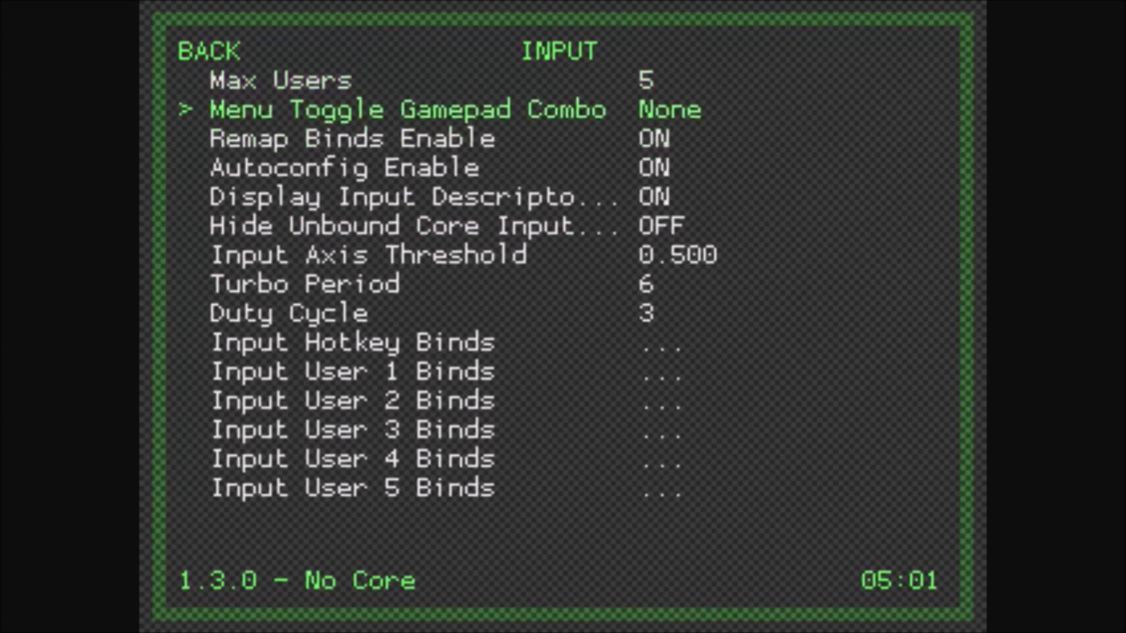
pyautogui.press('Down')
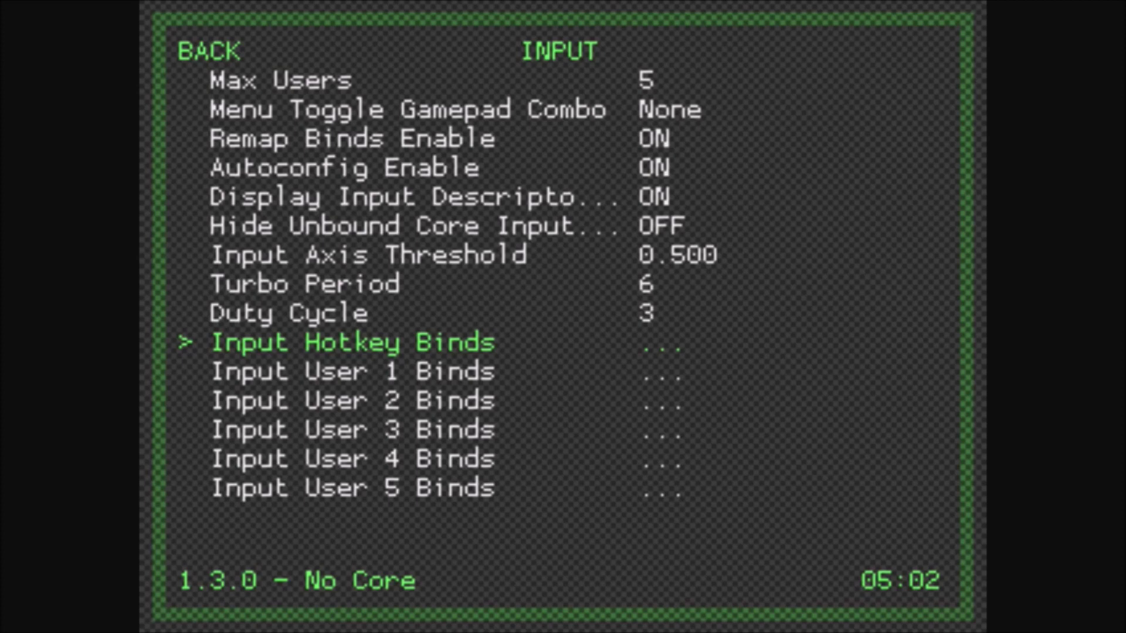
pyautogui.press('Return')
# Bind the Load state hotkey to F4 and the Save state hotkey to F2
pyautogui.press('Down')
pyautogui.press('Down')
pyautogui.press('Down')
pyautogui.press('Down')
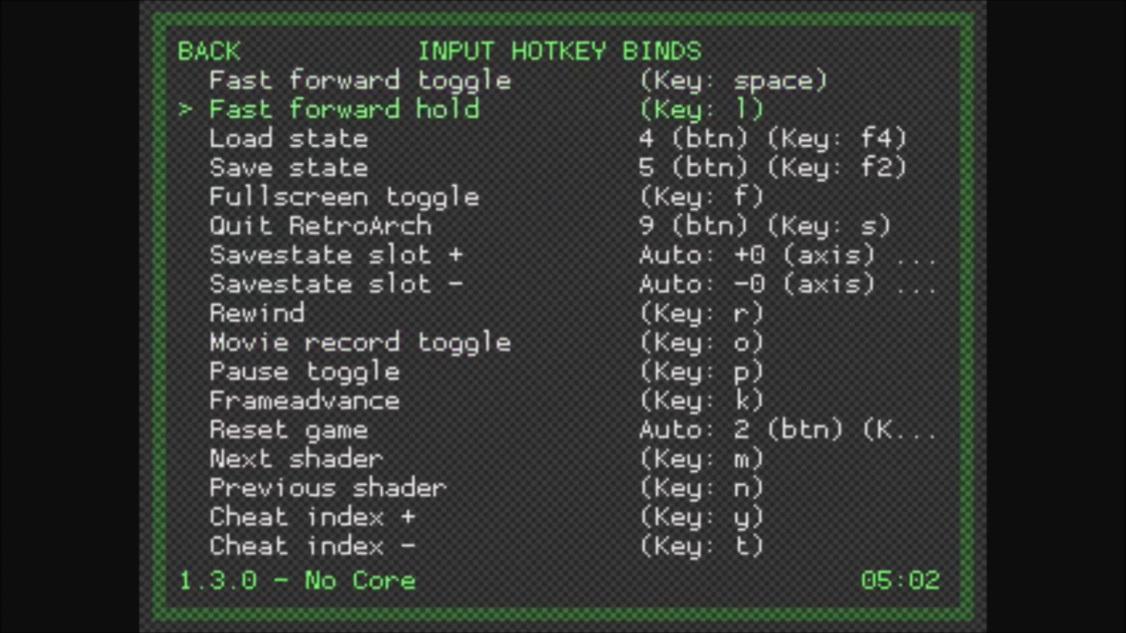
pyautogui.press('Up')
pyautogui.press('Up')
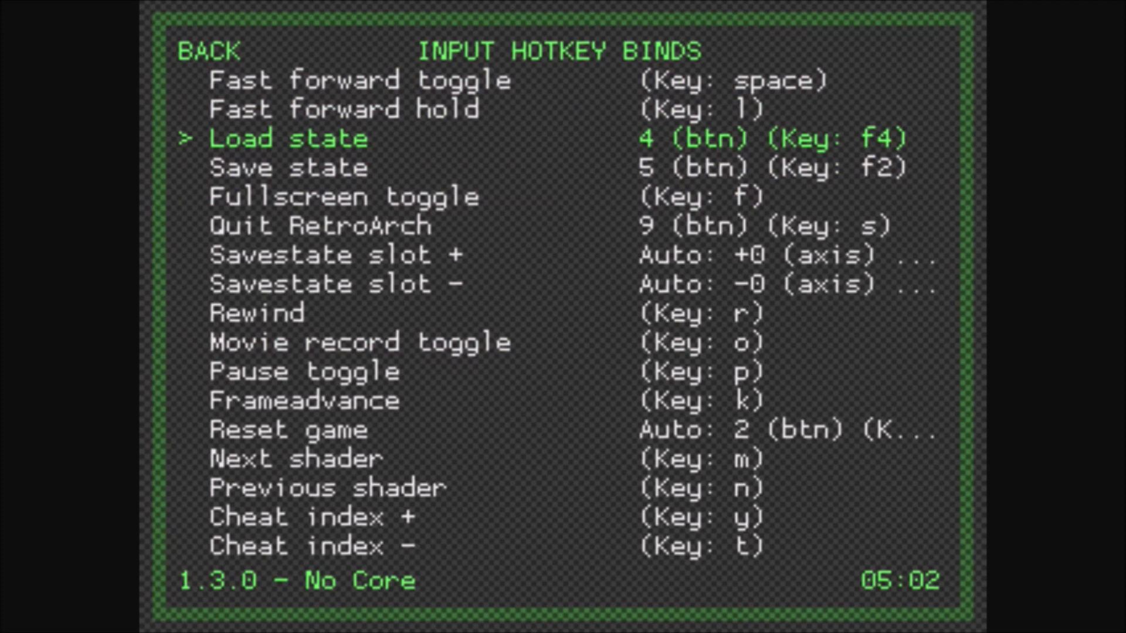
pyautogui.press('Return')
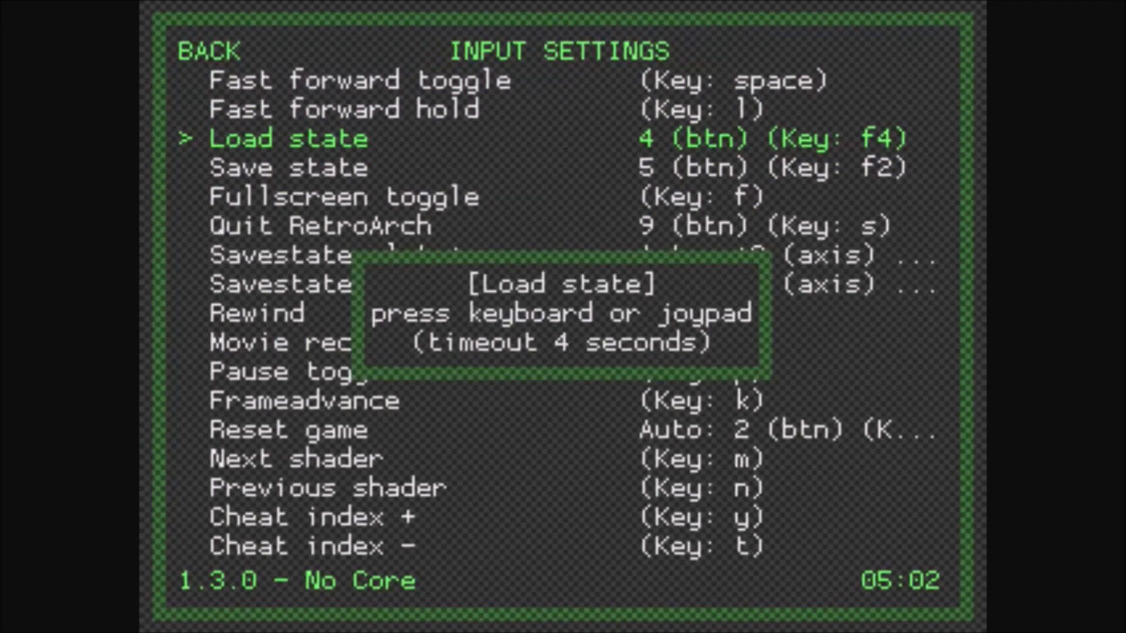
pyautogui.press('F4')
pyautogui.press('Down')
pyautogui.press('Return')
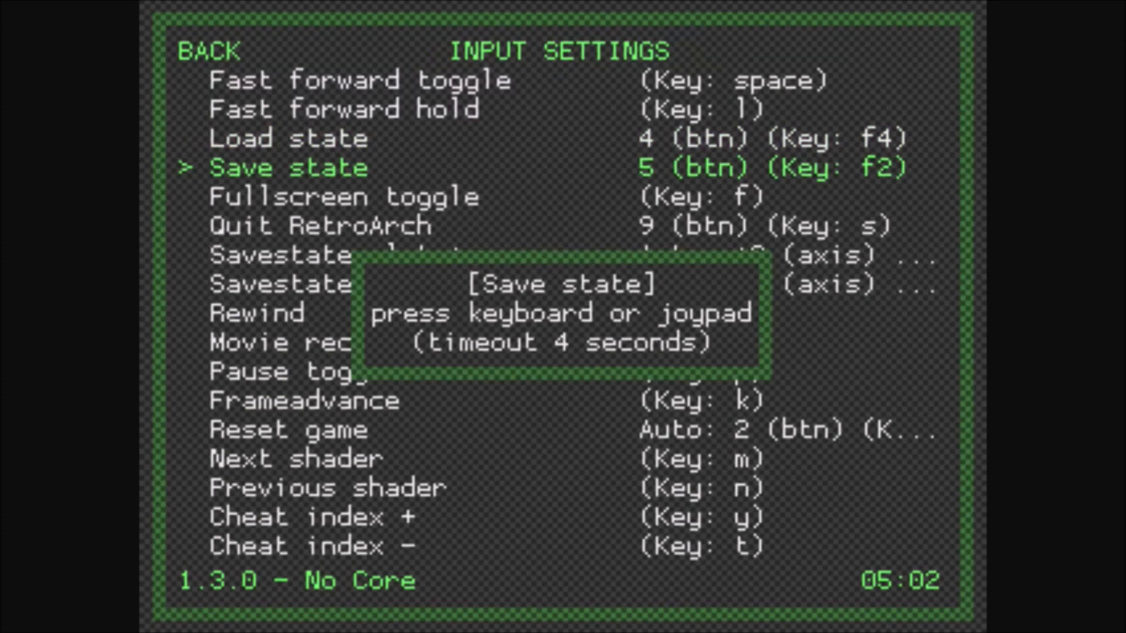
pyautogui.press('F2')
# Open the bind prompt for Enable hotkeys in the Input Hotkey Binds list
pyautogui.press('Down')
pyautogui.press('Down')
pyautogui.press('Down')
pyautogui.press('Down')
pyautogui.press('Down')
pyautogui.press('Down')
pyautogui.press('Down')
pyautogui.press('Down')
pyautogui.press('Down')
pyautogui.press('Down')
pyautogui.press('Down')
pyautogui.press('Down')
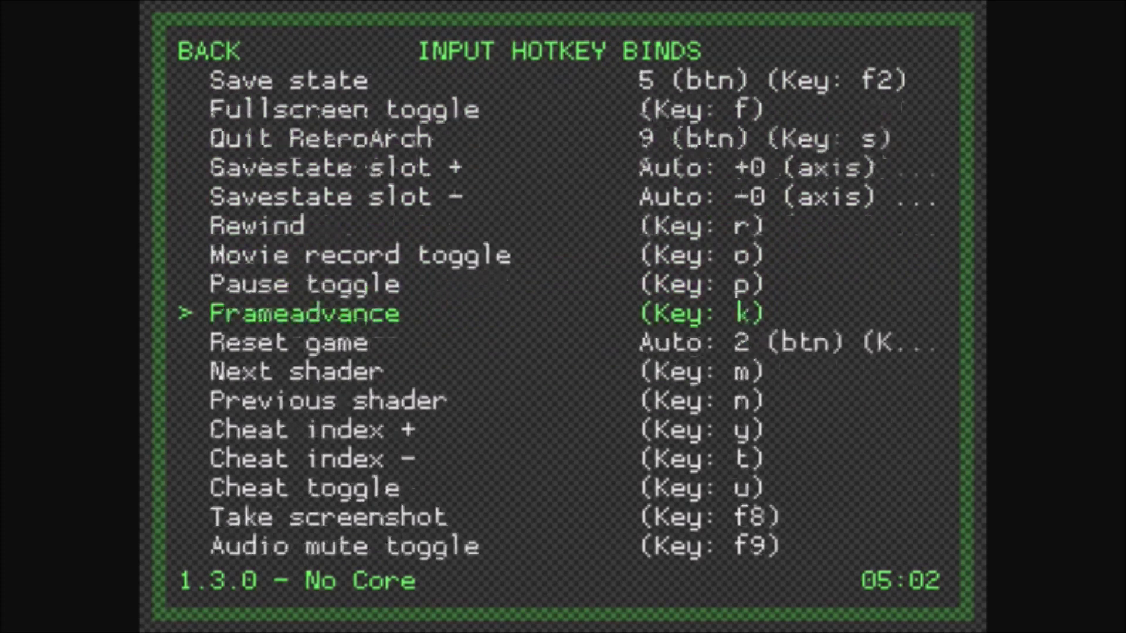
pyautogui.press('Down')
pyautogui.press('Down')
pyautogui.press('Down')
pyautogui.press('Down')
pyautogui.press('Down')
pyautogui.press('Down')
pyautogui.press('Down')
pyautogui.press('Down')
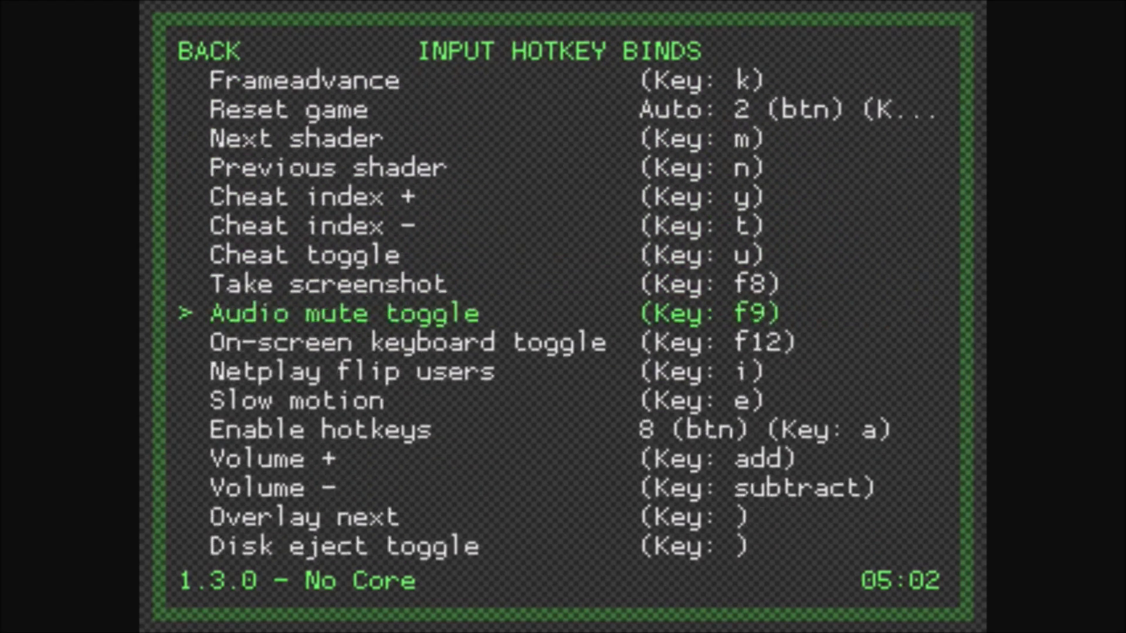
pyautogui.press('Down')
pyautogui.press('Up')
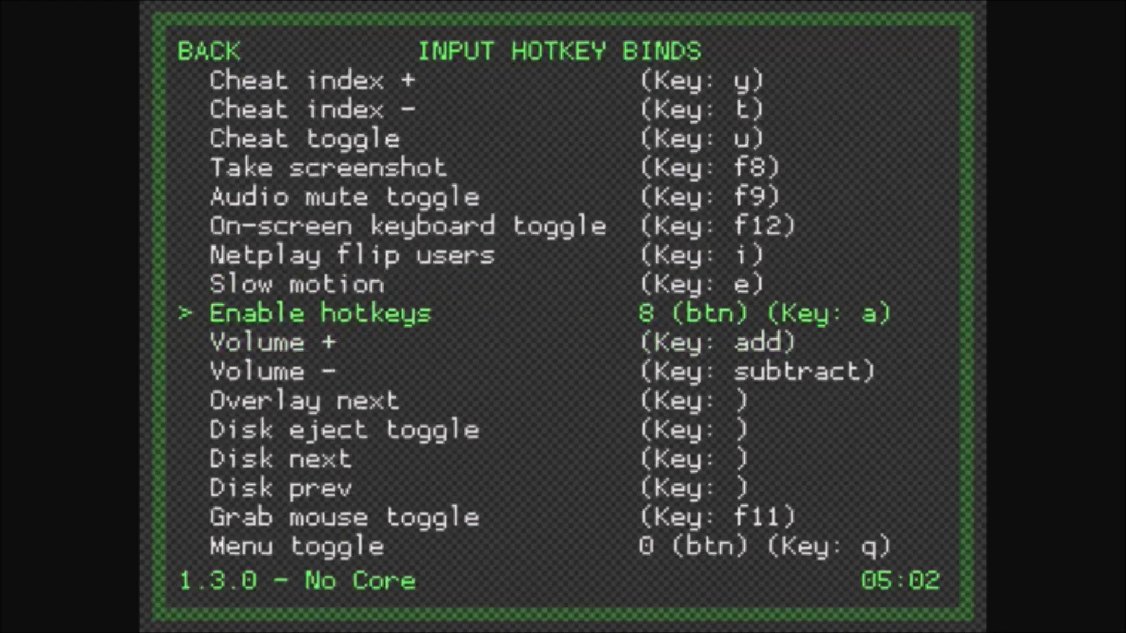
pyautogui.press('Return')
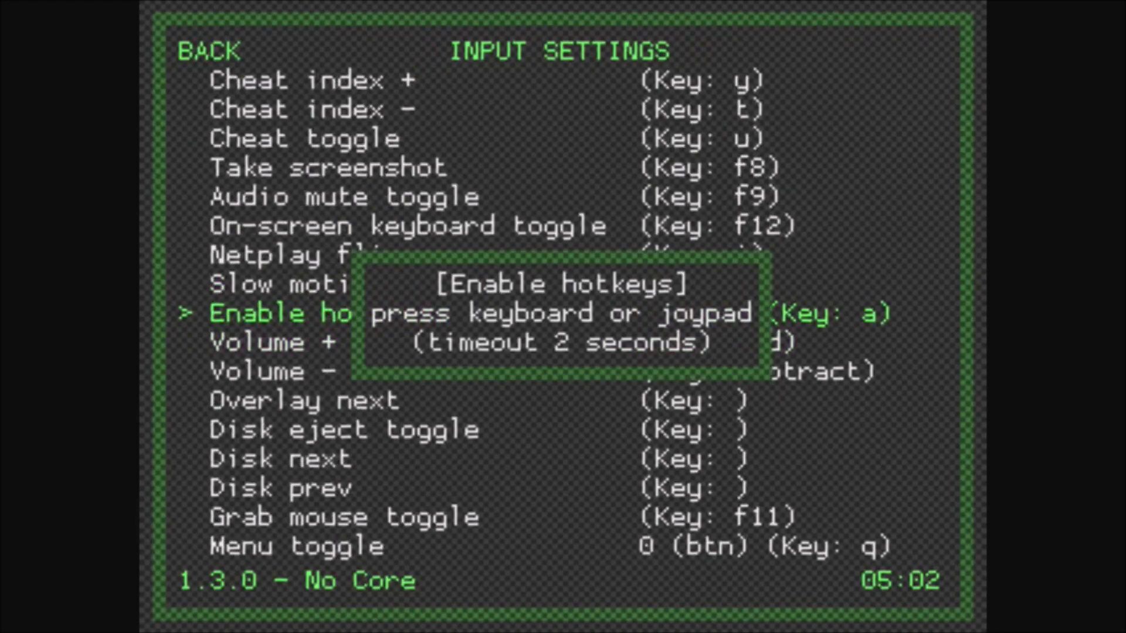
# Leave the hotkey binds and return to the main Settings list
pyautogui.press('Up')
pyautogui.press('Up')
pyautogui.press('Up')
pyautogui.press('Up')
pyautogui.press('Up')
pyautogui.press('Up')
pyautogui.press('Up')
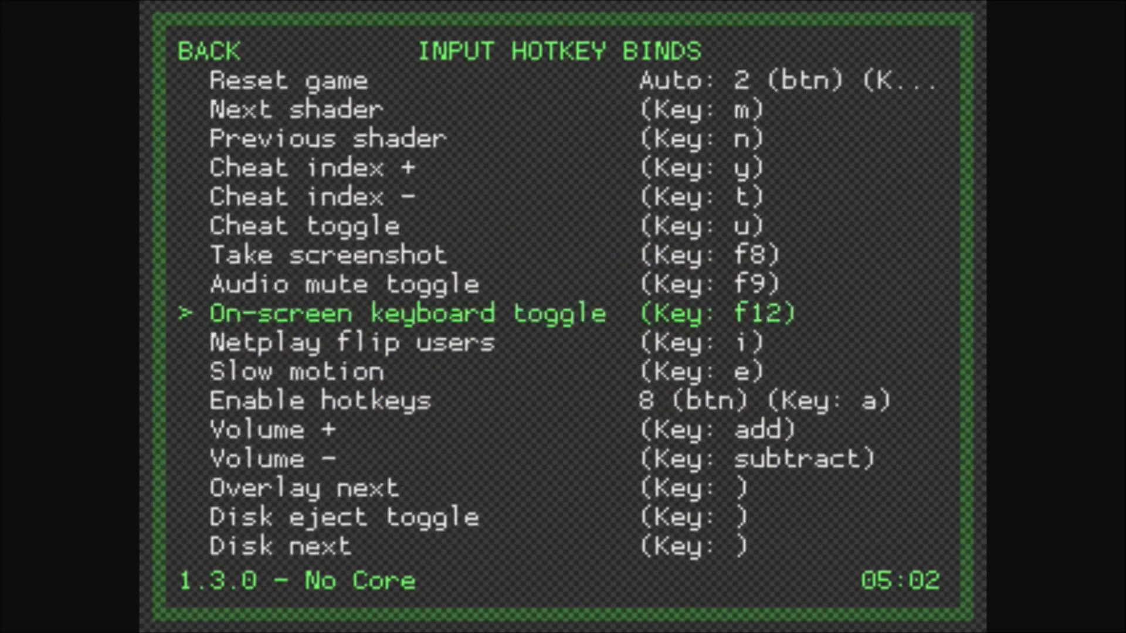
pyautogui.press('Up')
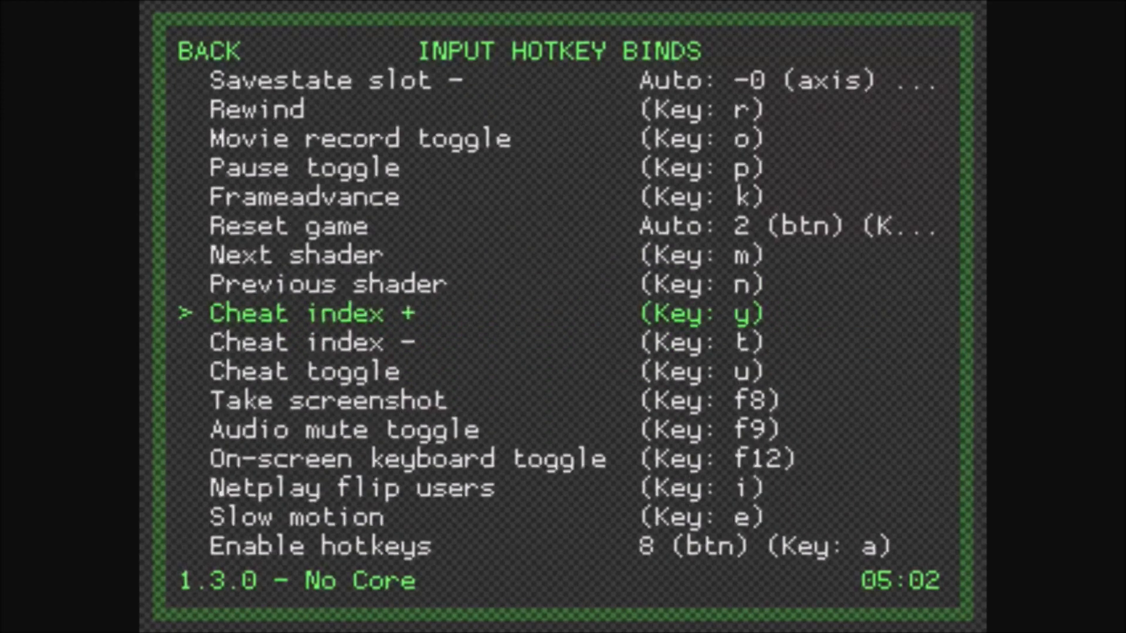
pyautogui.press('BackSpace')
pyautogui.press('BackSpace')
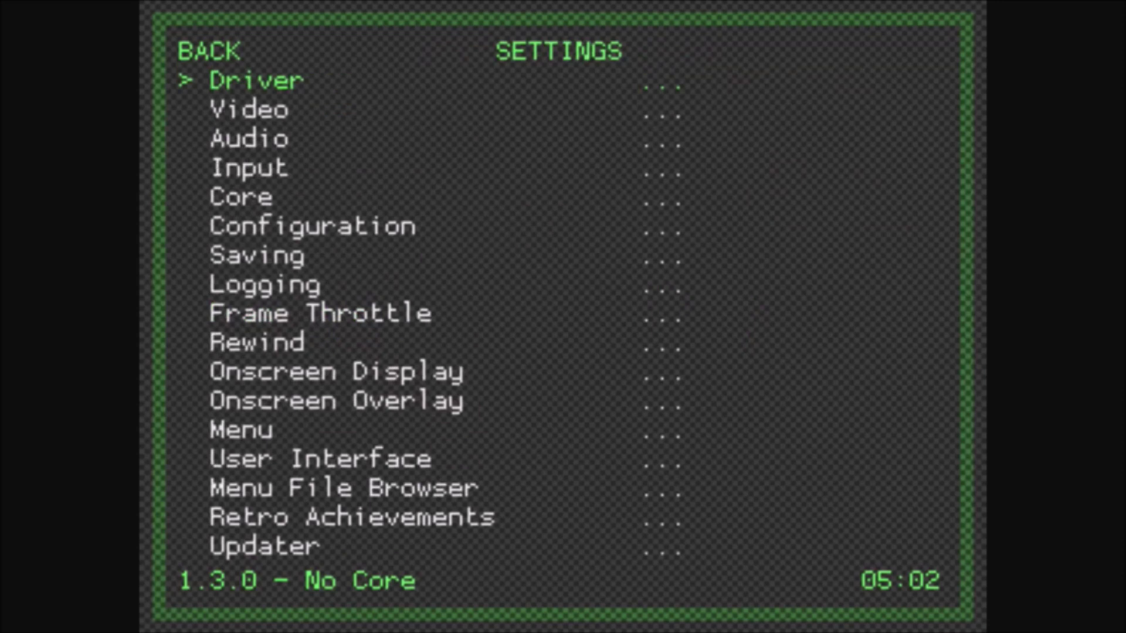
# Open the Configuration settings and set Save Configuration On Exit to ON
pyautogui.press('Down')
pyautogui.press('Down')
pyautogui.press('Down')
pyautogui.press('Down')
pyautogui.press('Down')
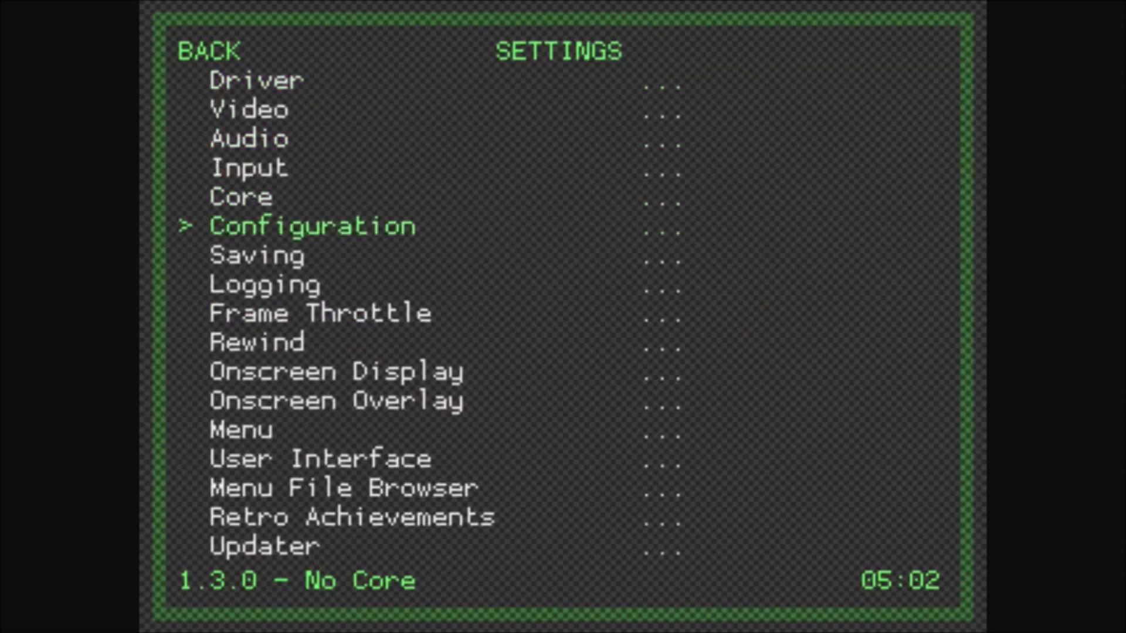
pyautogui.press('Return')
pyautogui.press('Right')
pyautogui.press('Left')
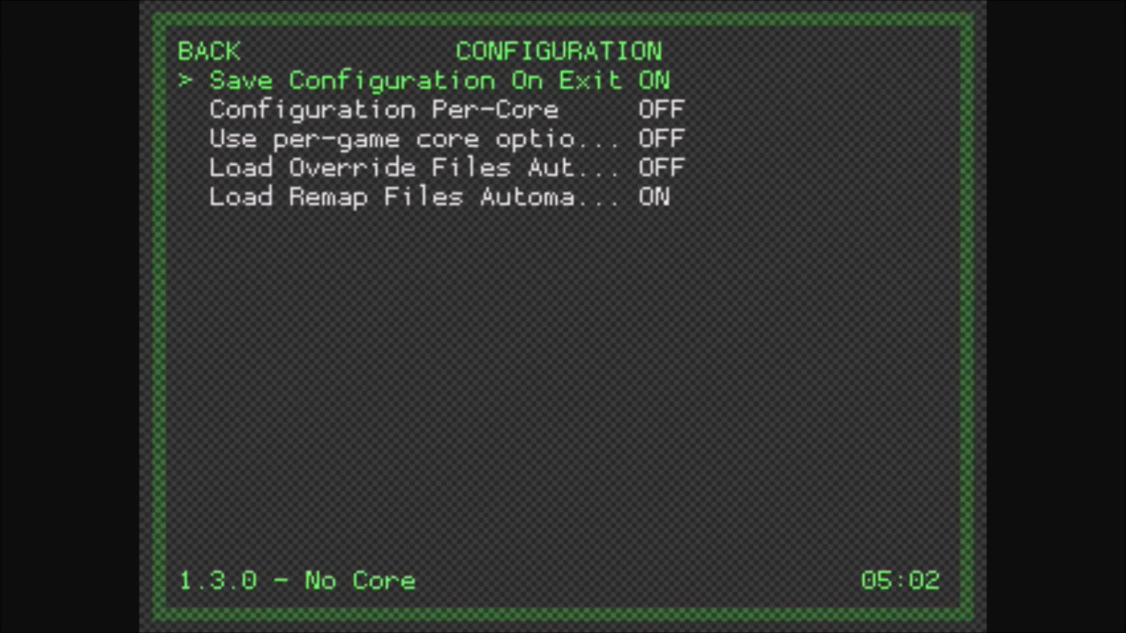
# Leave the Configuration settings and quit RetroArch to the RetroPie menu
pyautogui.press('BackSpace')
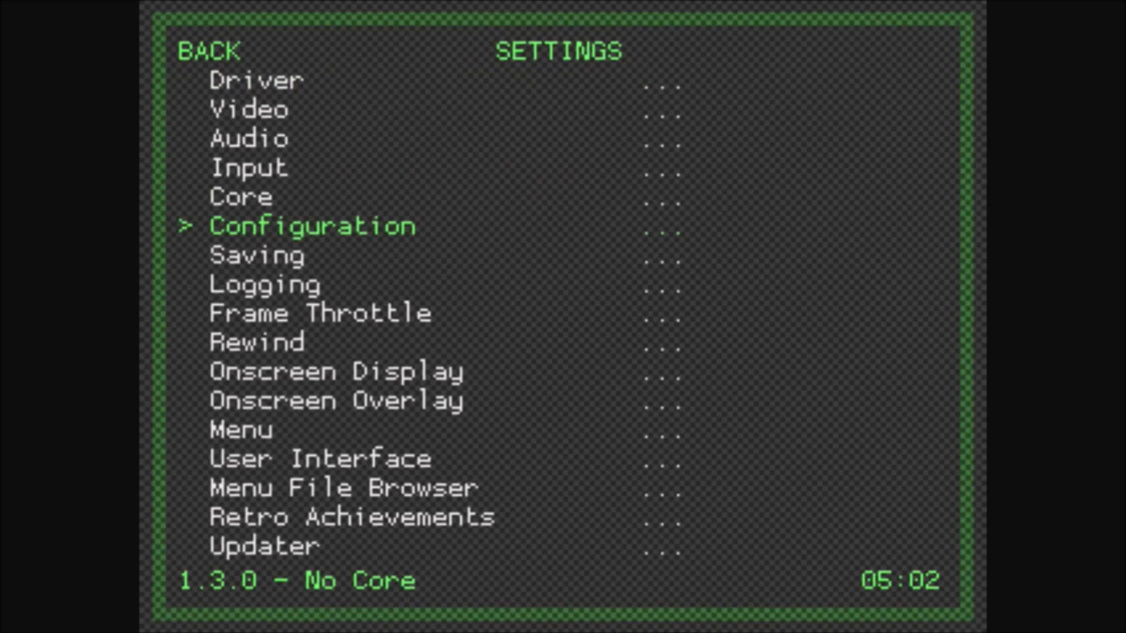
pyautogui.press('BackSpace')
pyautogui.press('Down')
pyautogui.press('Down')
pyautogui.press('Down')
pyautogui.press('Down')
pyautogui.press('Down')
pyautogui.press('Down')
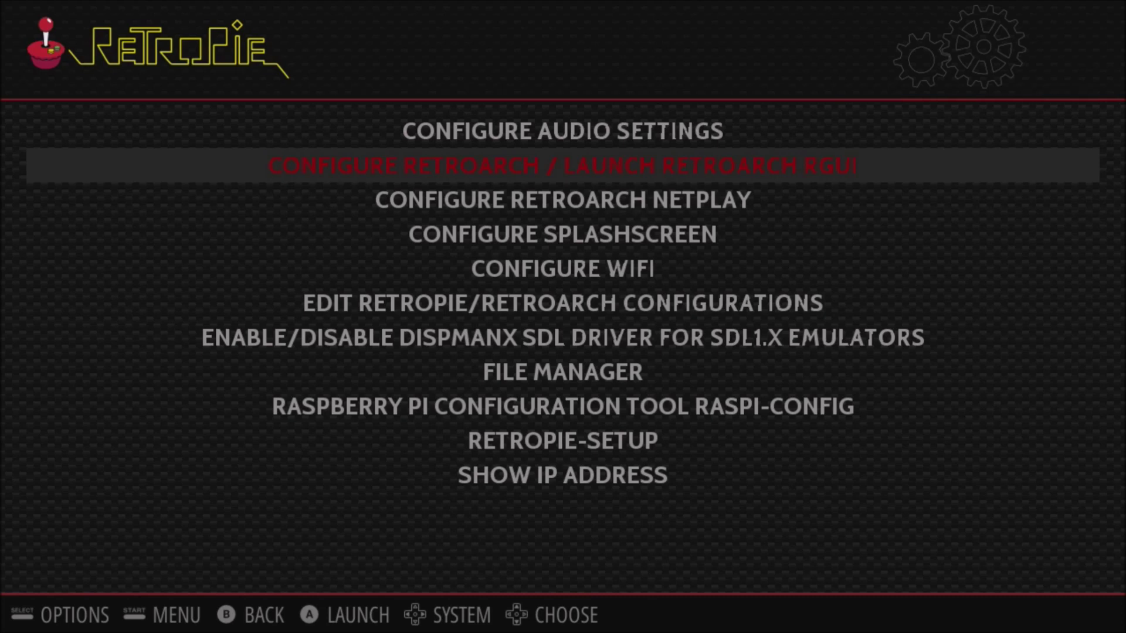
pyautogui.press('Return')
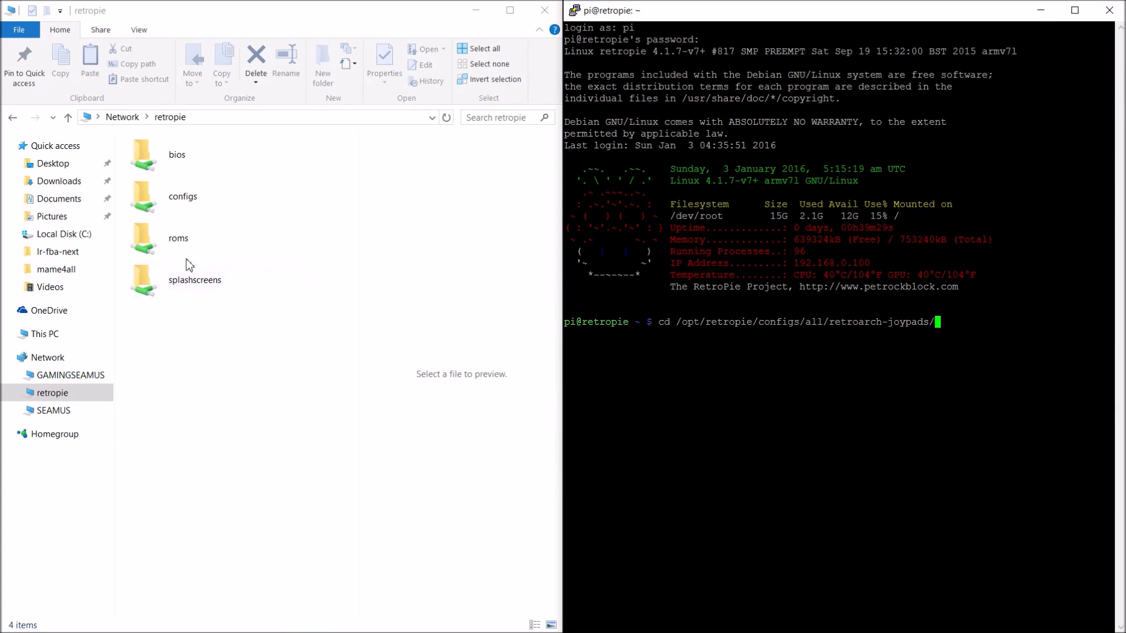
# In File Explorer, open the retroarch-joypads folder under configs and all on the retropie network share
pyautogui.click(203, 119)
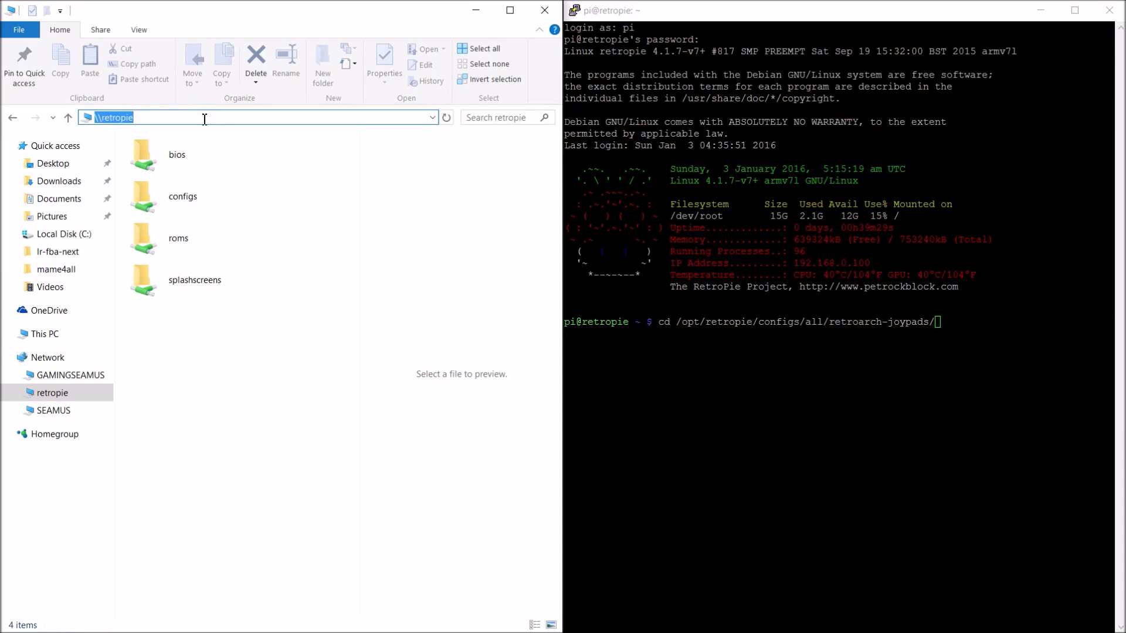
pyautogui.click(251, 389)
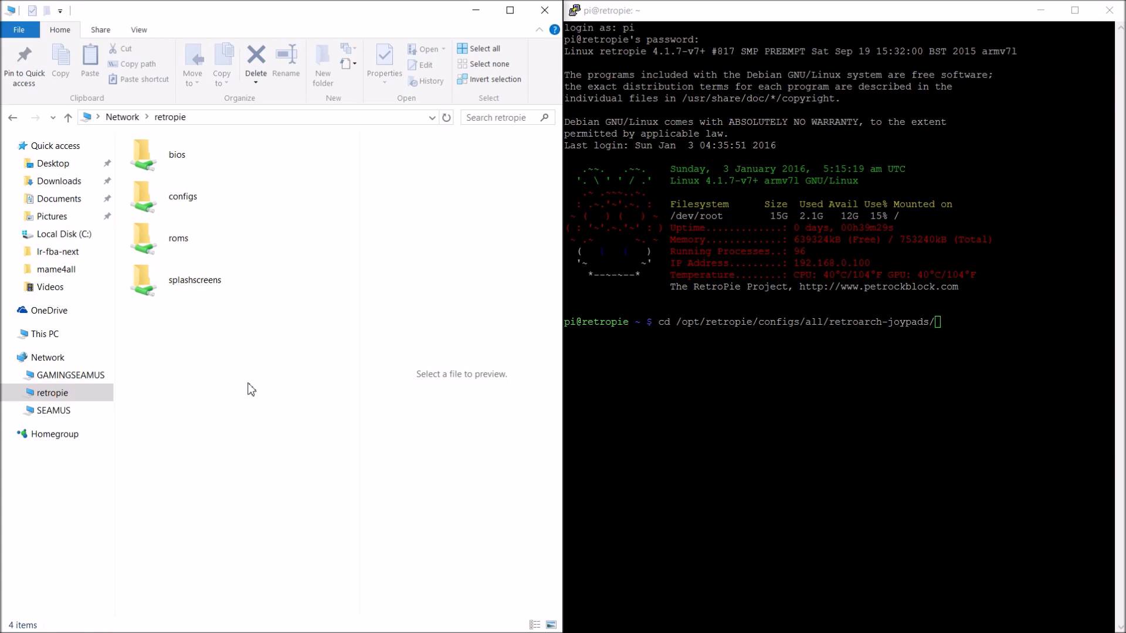
pyautogui.doubleClick(179, 196)
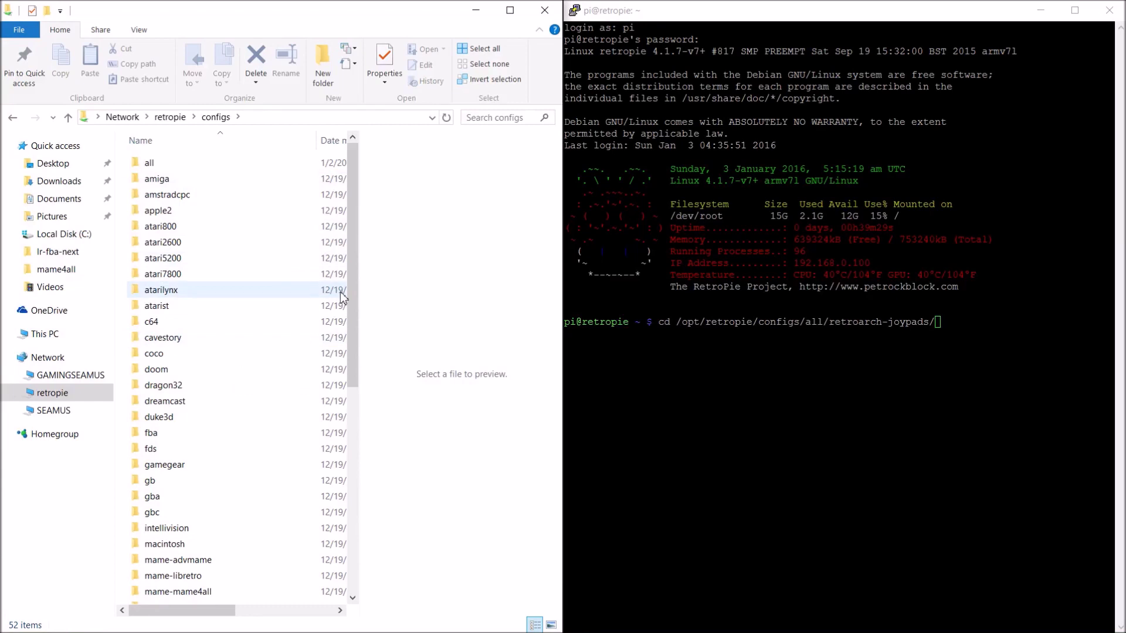
pyautogui.doubleClick(157, 163)
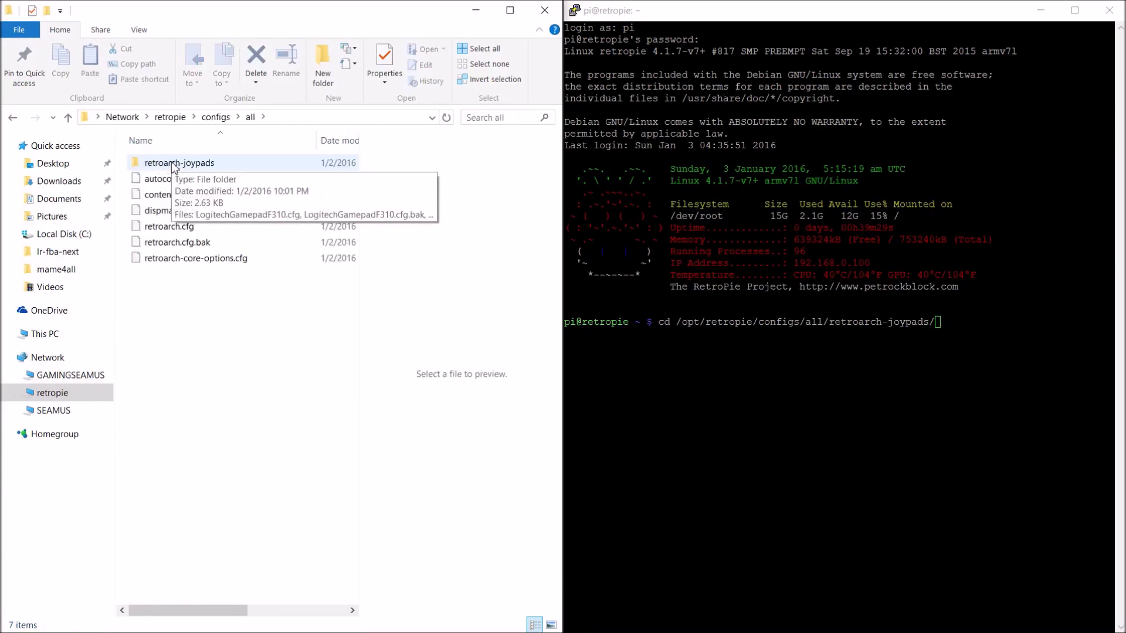
pyautogui.doubleClick(174, 164)
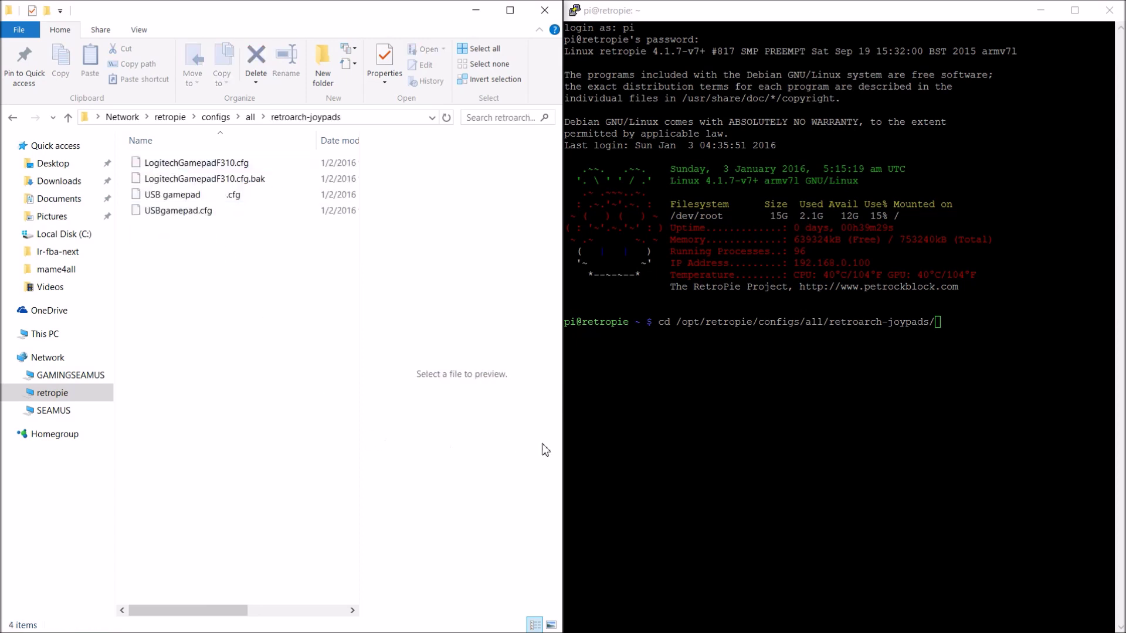
# In the PuTTY terminal, change to /opt/retropie/configs/all/retroarch-joypads/ and list its files with ls
pyautogui.click(689, 432)
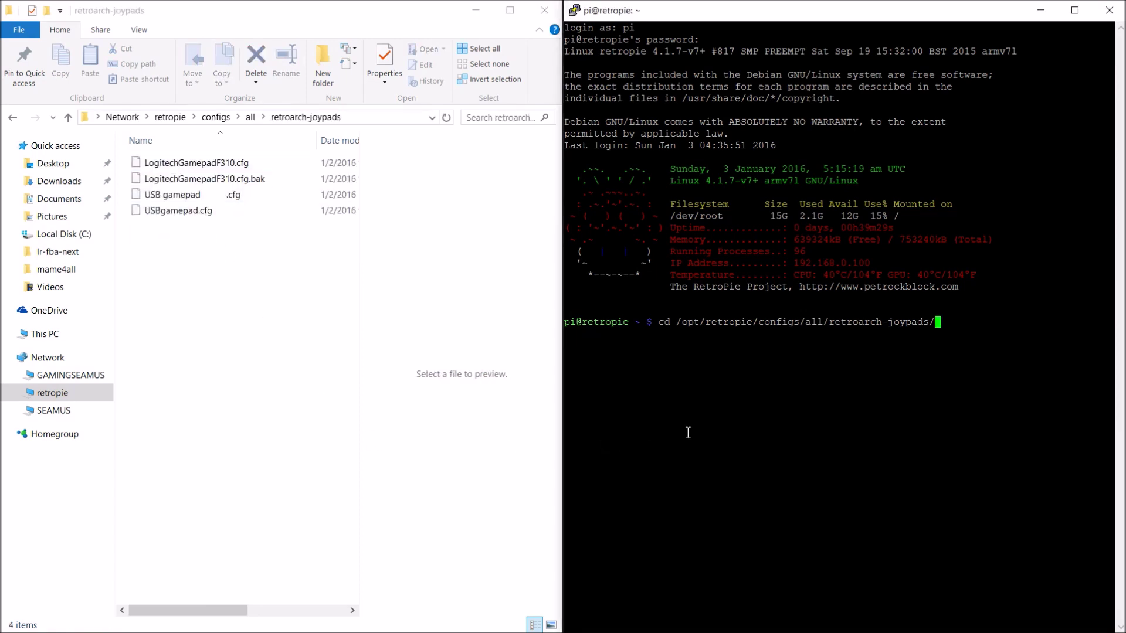
pyautogui.press('Return')
pyautogui.write('ls')
pyautogui.press('Return')
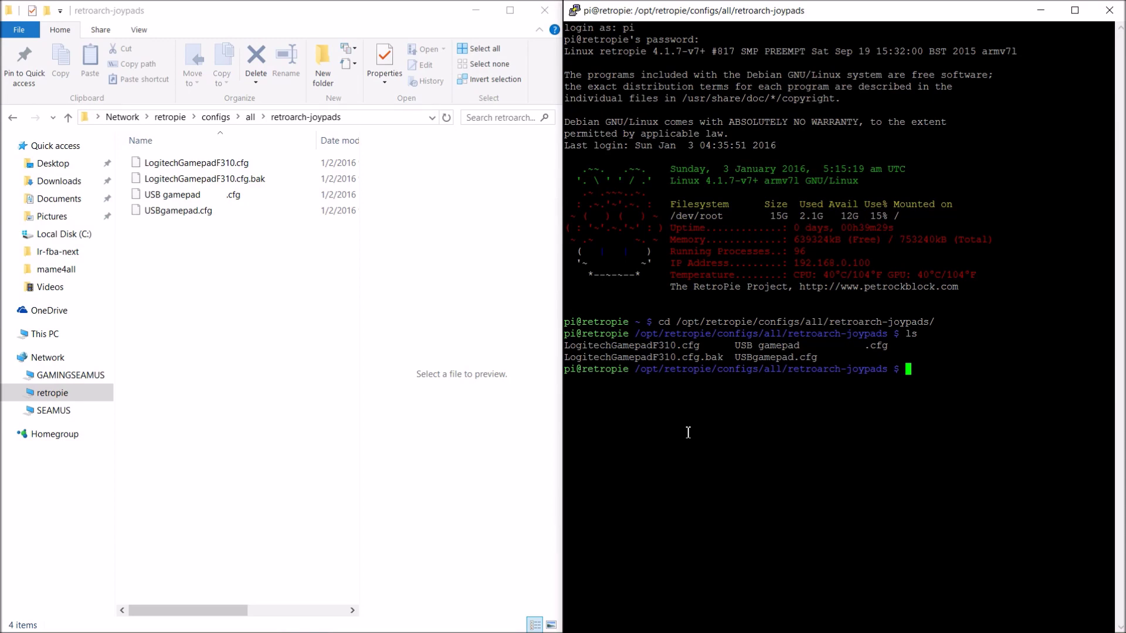
# Maximize the retroarch-joypads folder window and compare the details of "USB gamepad .cfg" and USBgamepad.cfg
pyautogui.click(514, 16)
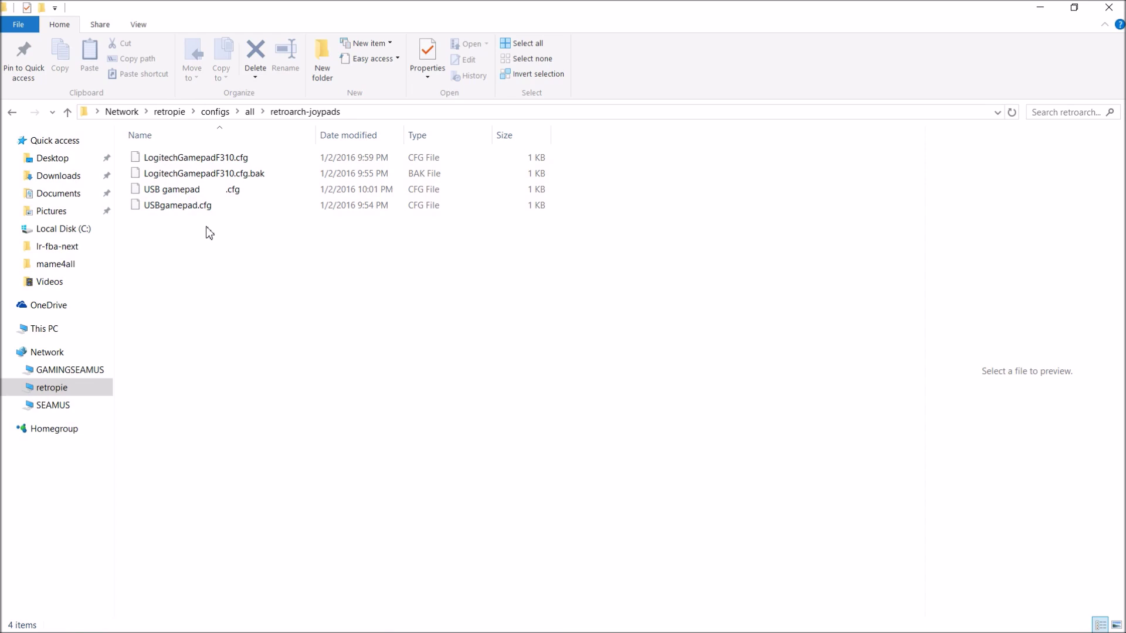
pyautogui.click(189, 191)
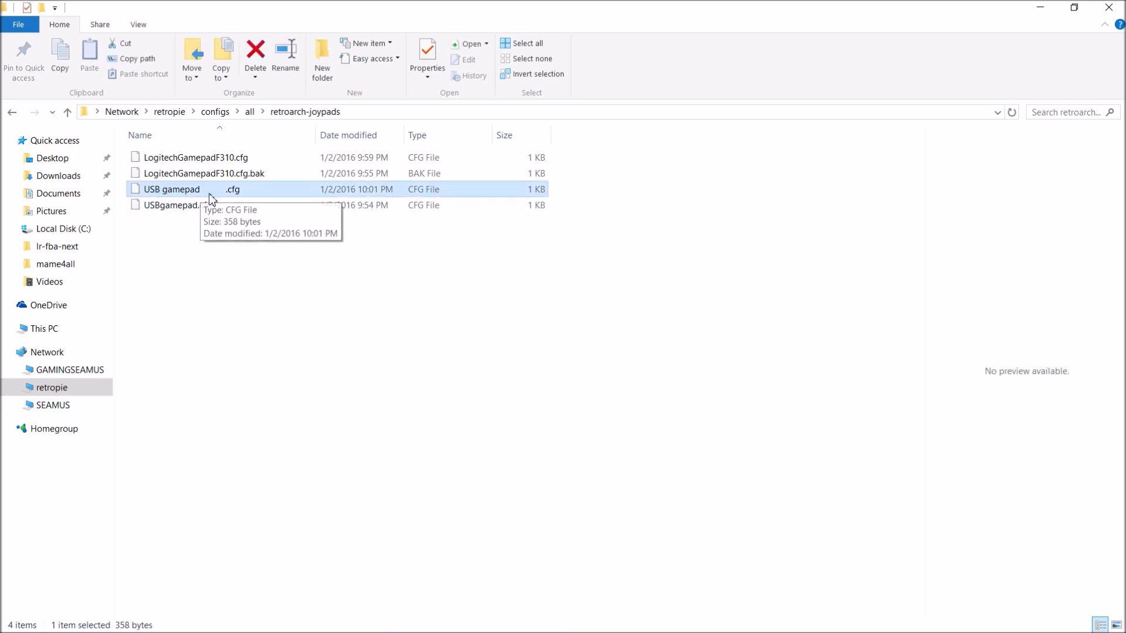
pyautogui.click(162, 207)
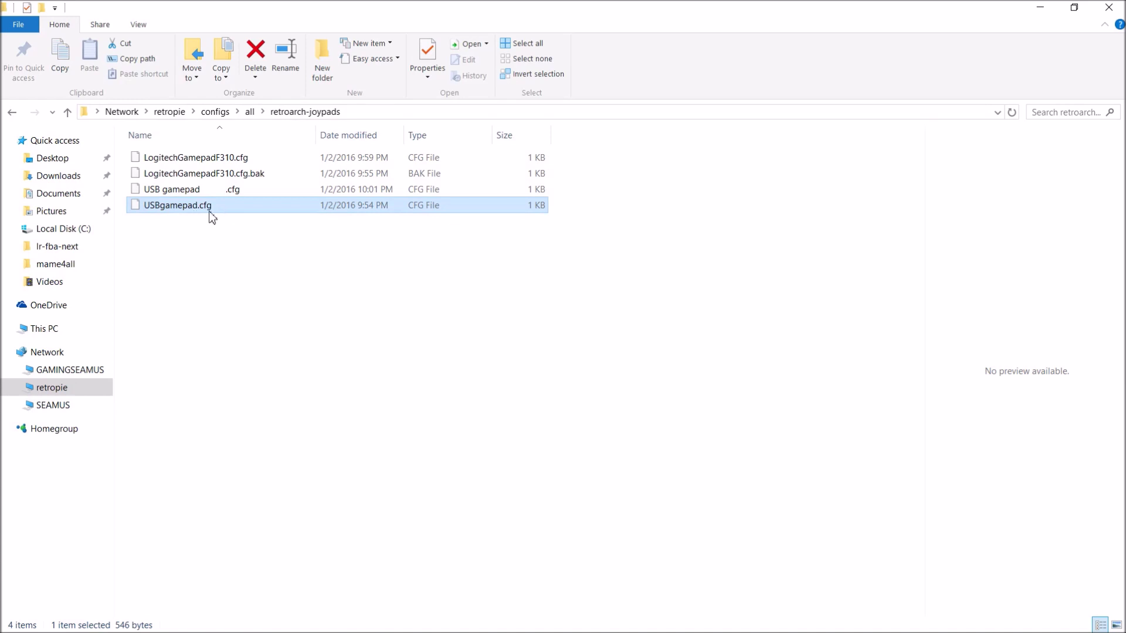
pyautogui.click(181, 191)
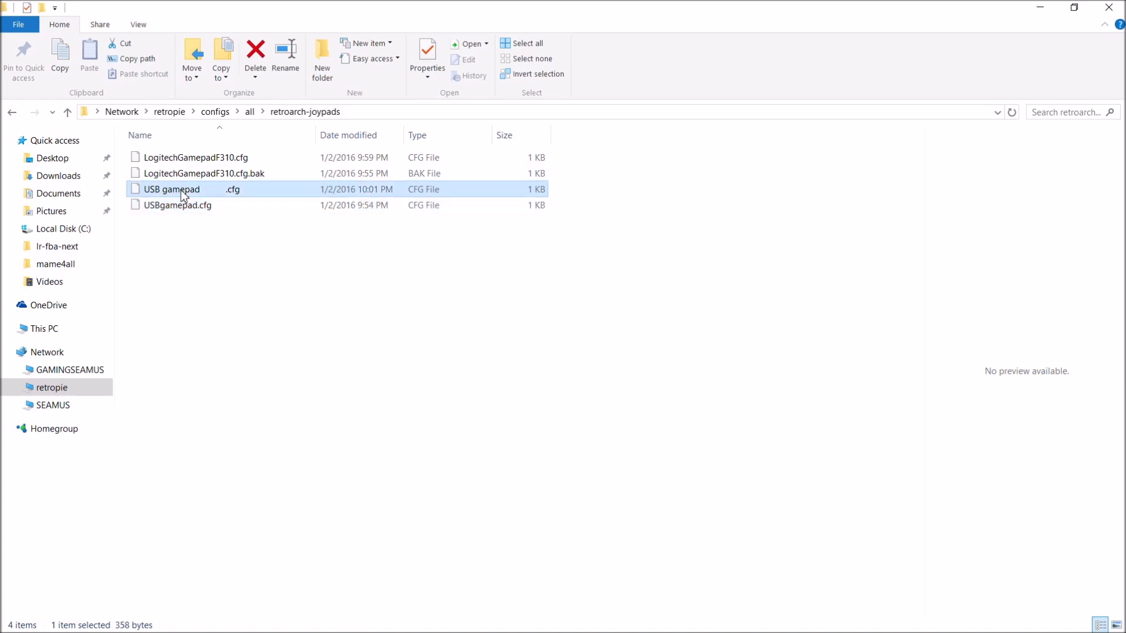
pyautogui.click(181, 202)
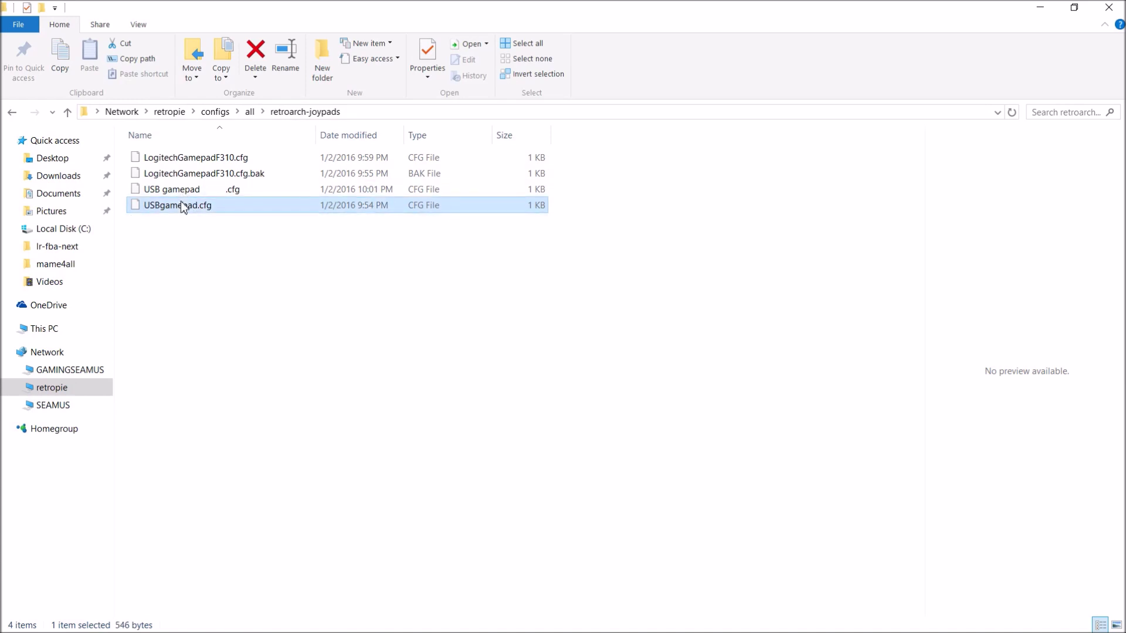
# Open USBgamepad.cfg in Notepad++, decline the update, examine its button and hotkey entries, and close the file
pyautogui.rightClick(181, 201)
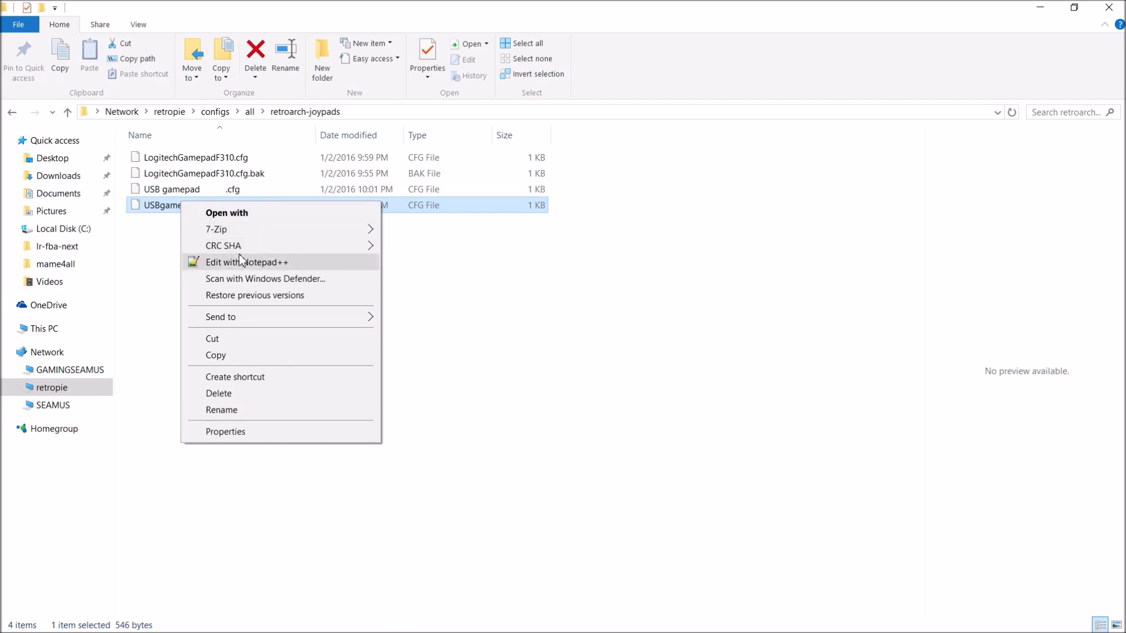
pyautogui.click(241, 264)
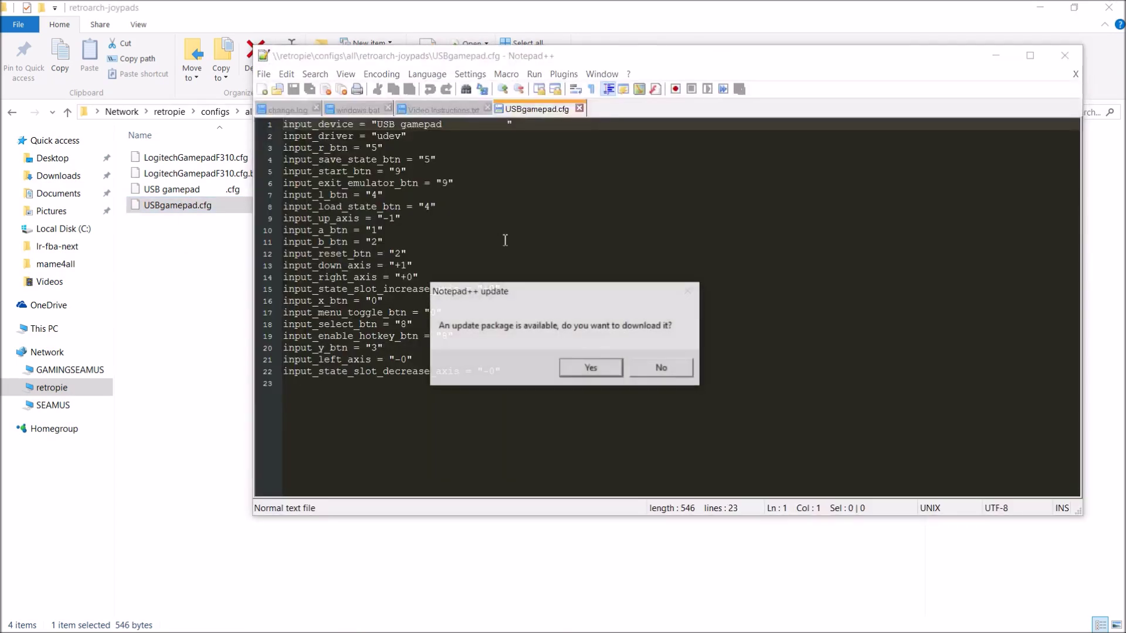
pyautogui.click(660, 368)
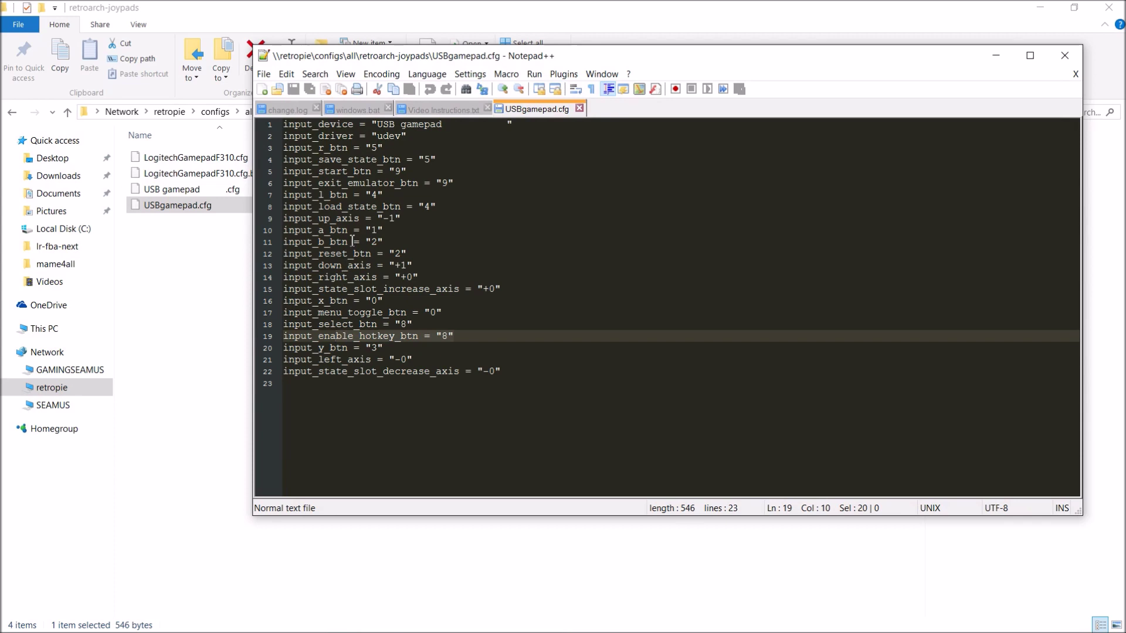
pyautogui.click(348, 211)
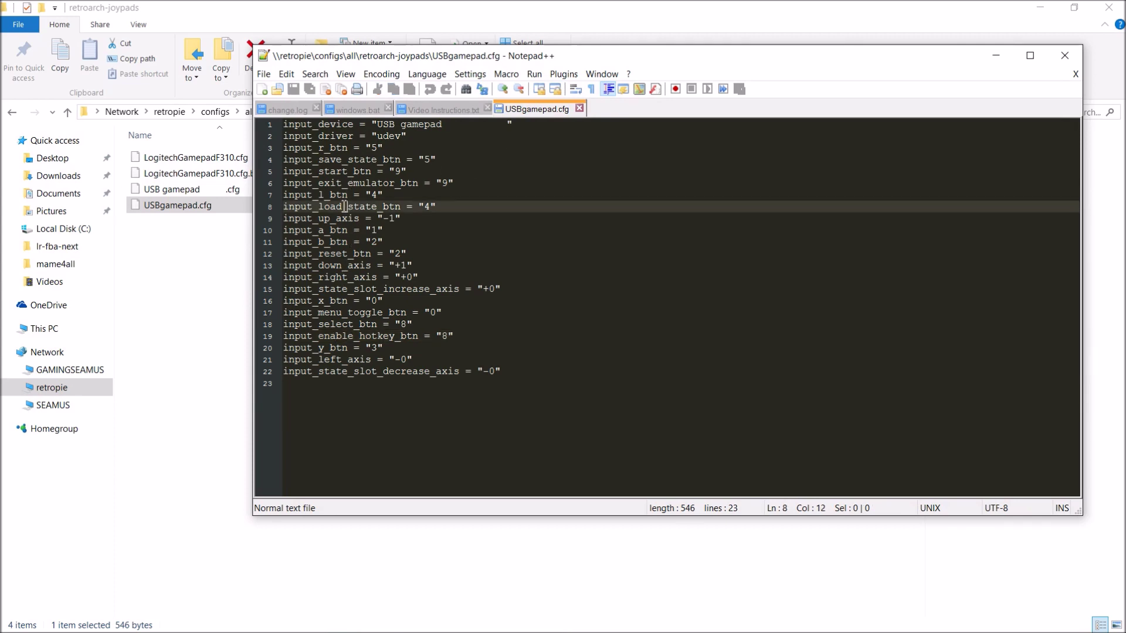
pyautogui.click(579, 109)
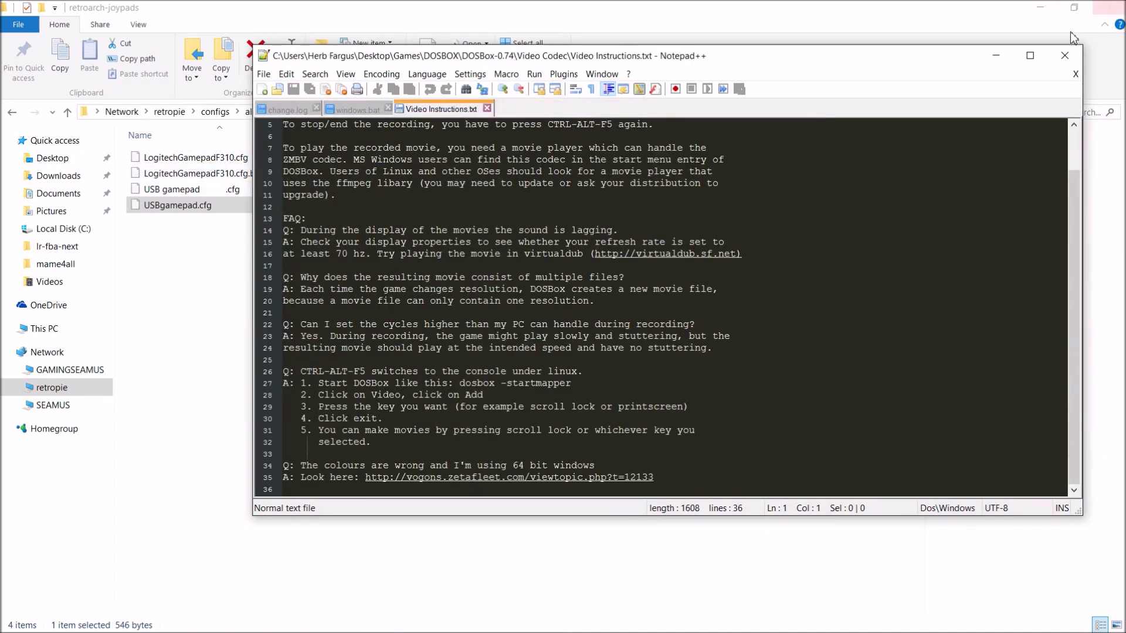
pyautogui.click(995, 56)
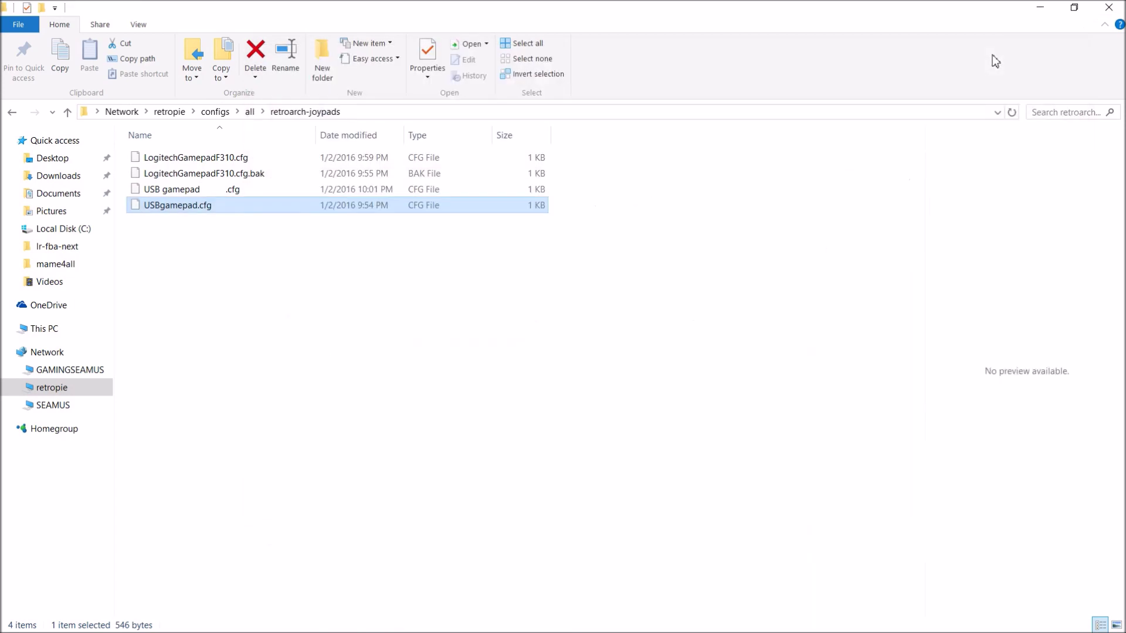
# Open "USB gamepad .cfg" in Notepad++ to examine its button entries, and minimize the editor
pyautogui.rightClick(168, 189)
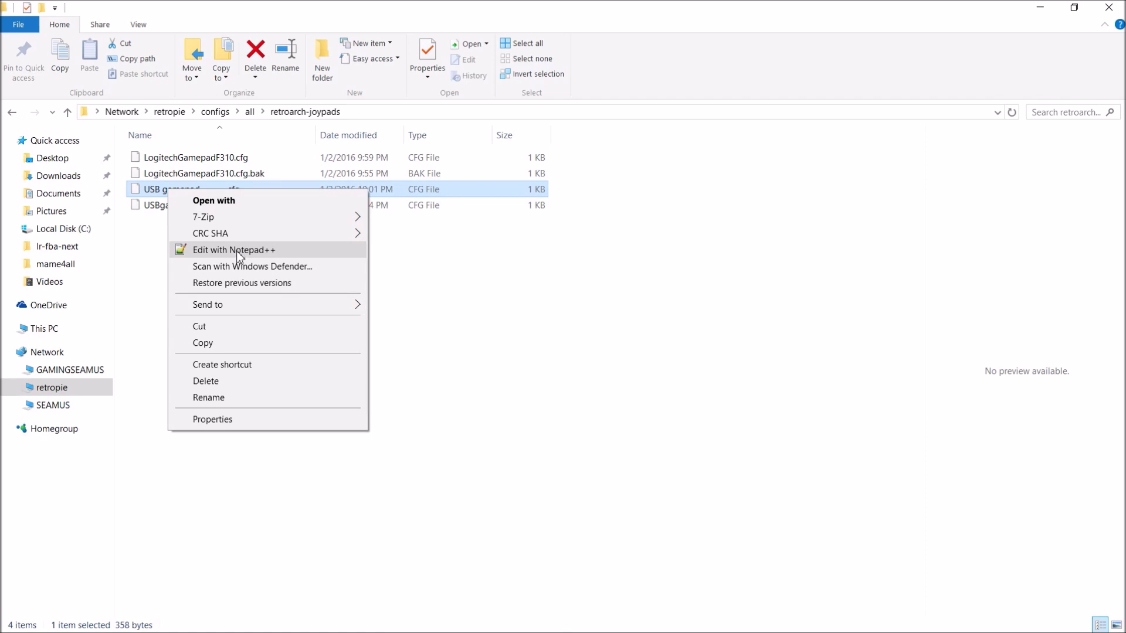
pyautogui.click(238, 251)
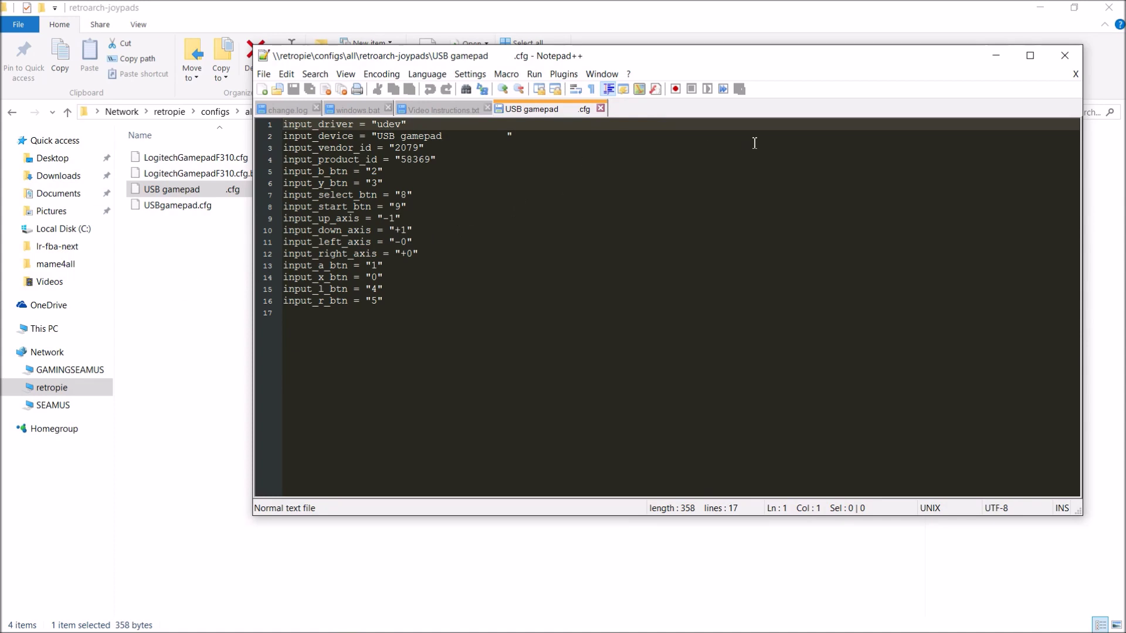
pyautogui.click(996, 56)
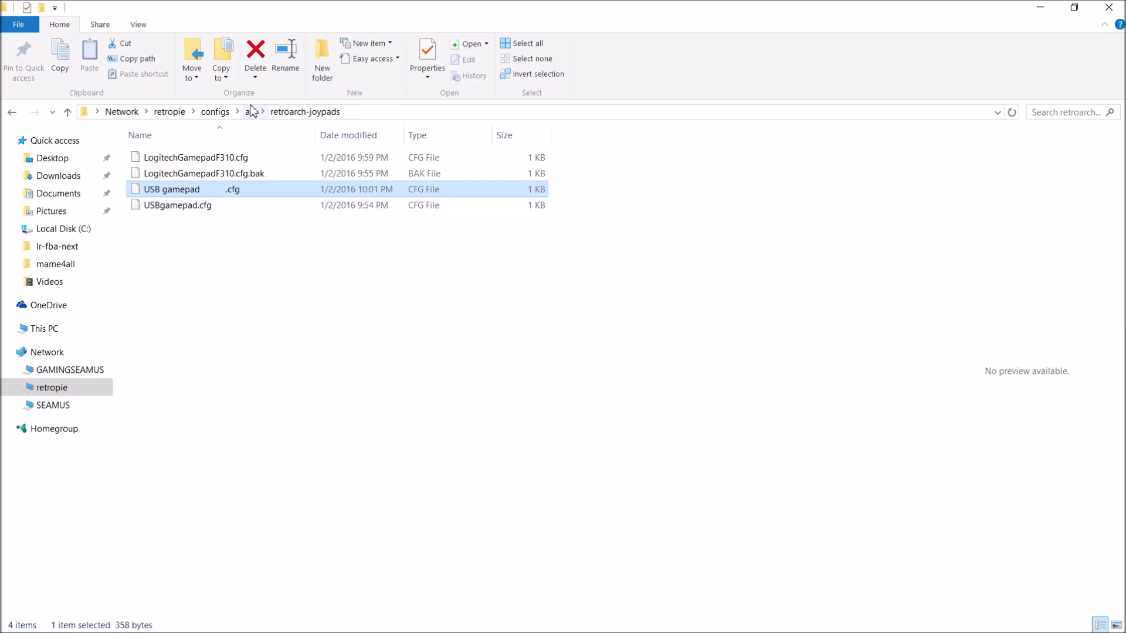
# Go back to the configs folder and open its all folder
pyautogui.click(211, 114)
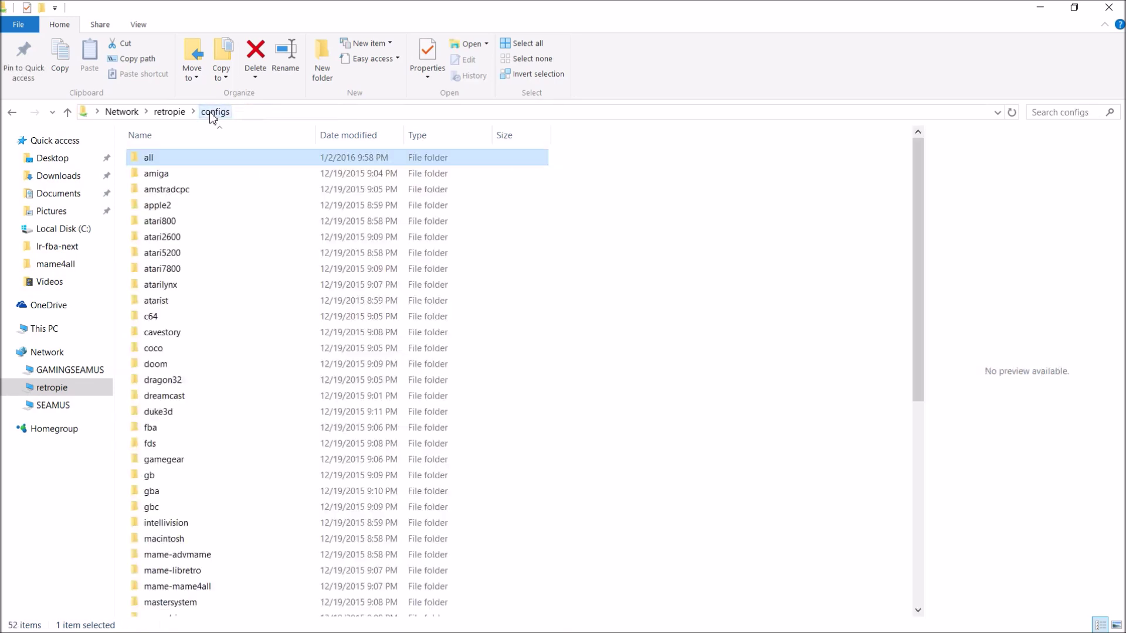
pyautogui.doubleClick(143, 161)
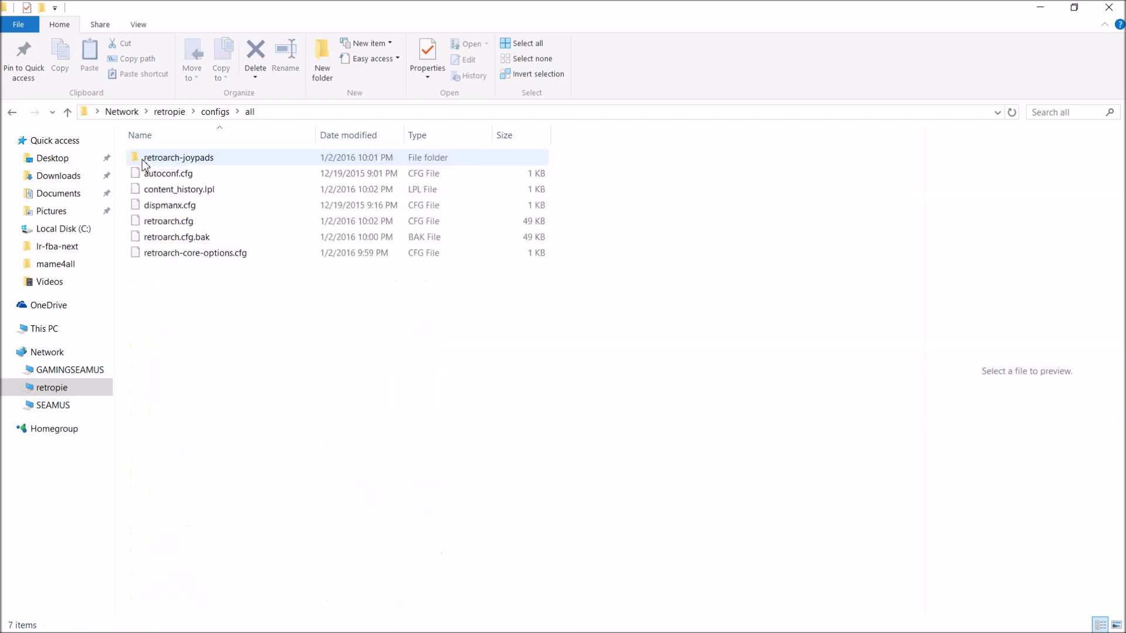
# Open retroarch.cfg from the all folder in Notepad++ and find the player joypad index entries
pyautogui.click(163, 225)
pyautogui.rightClick(163, 230)
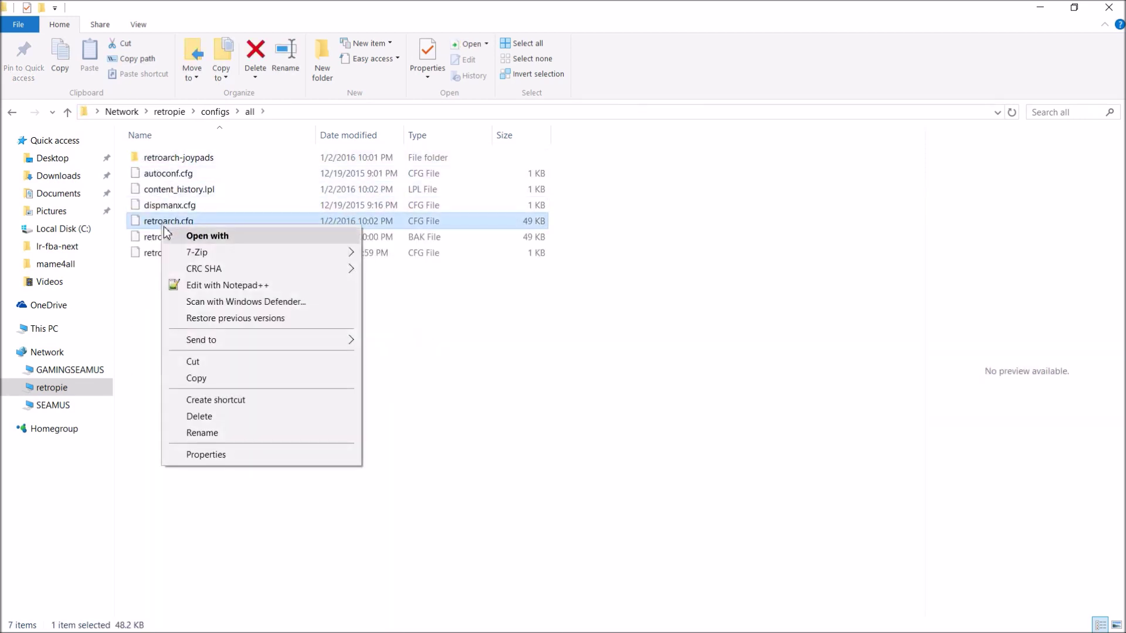
pyautogui.click(240, 287)
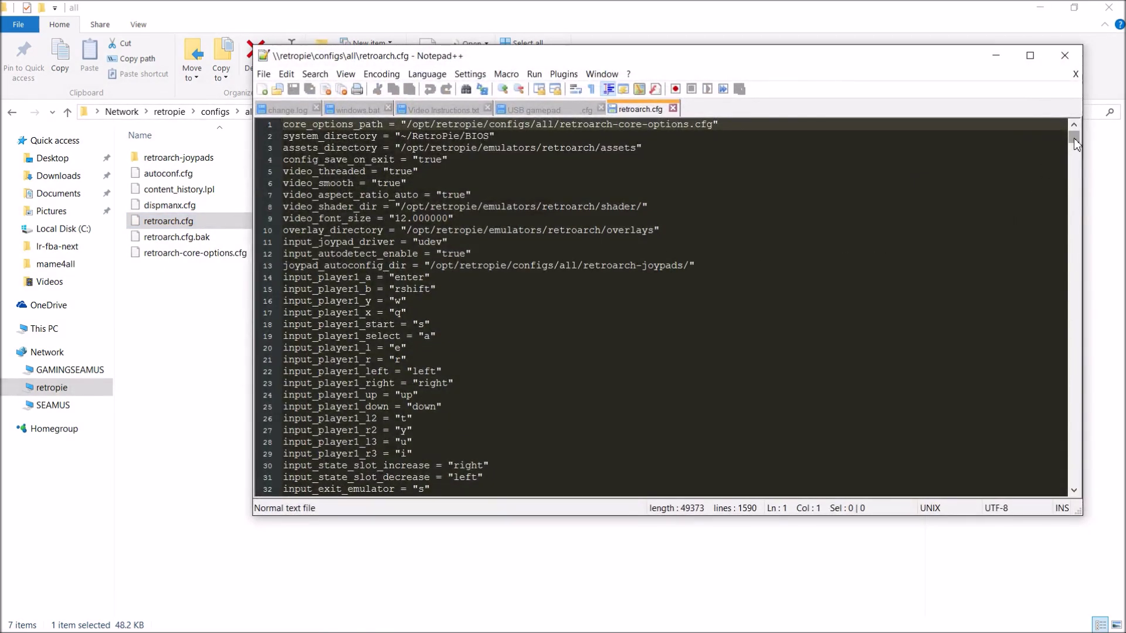
pyautogui.scroll(-5, 1076, 144)
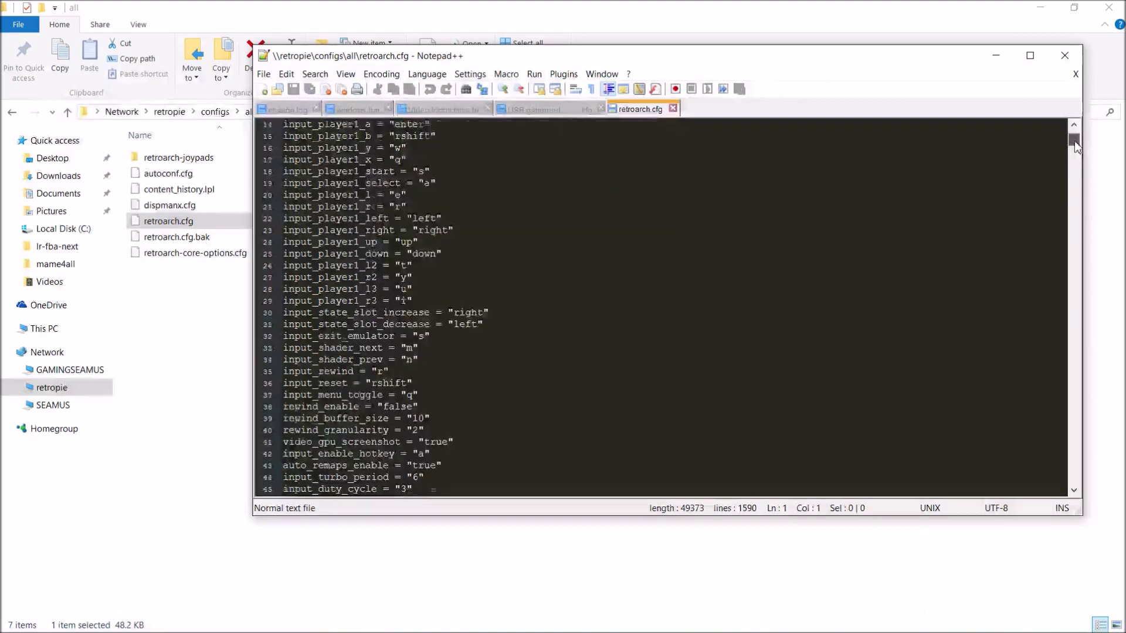
pyautogui.scroll(3, 1077, 144)
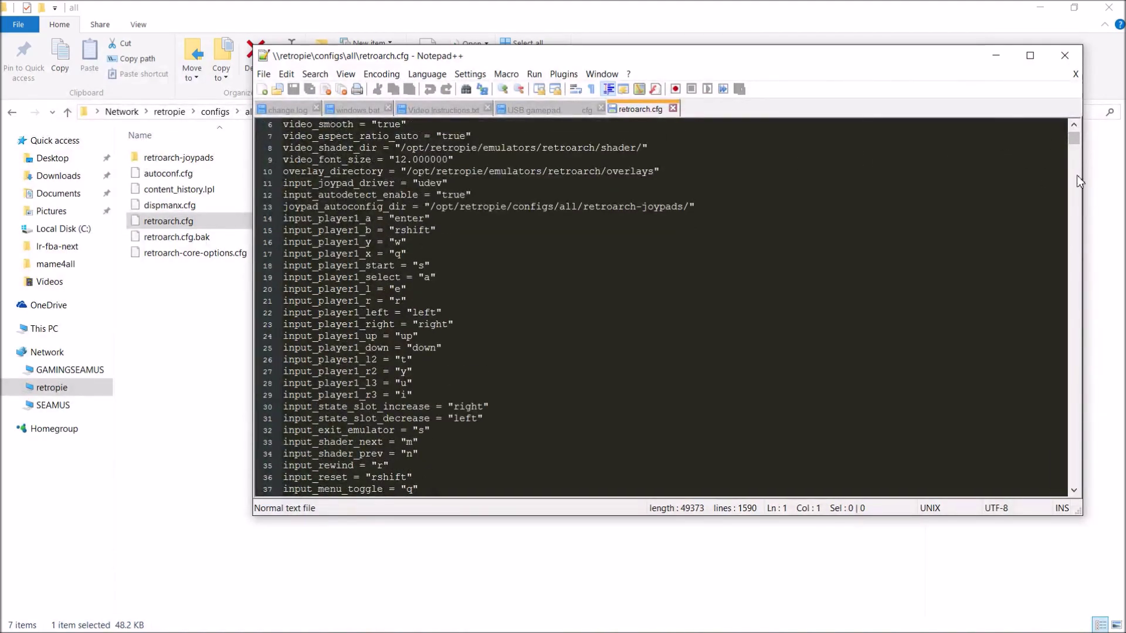
pyautogui.moveTo(1073, 138); pyautogui.dragTo(1072, 174)
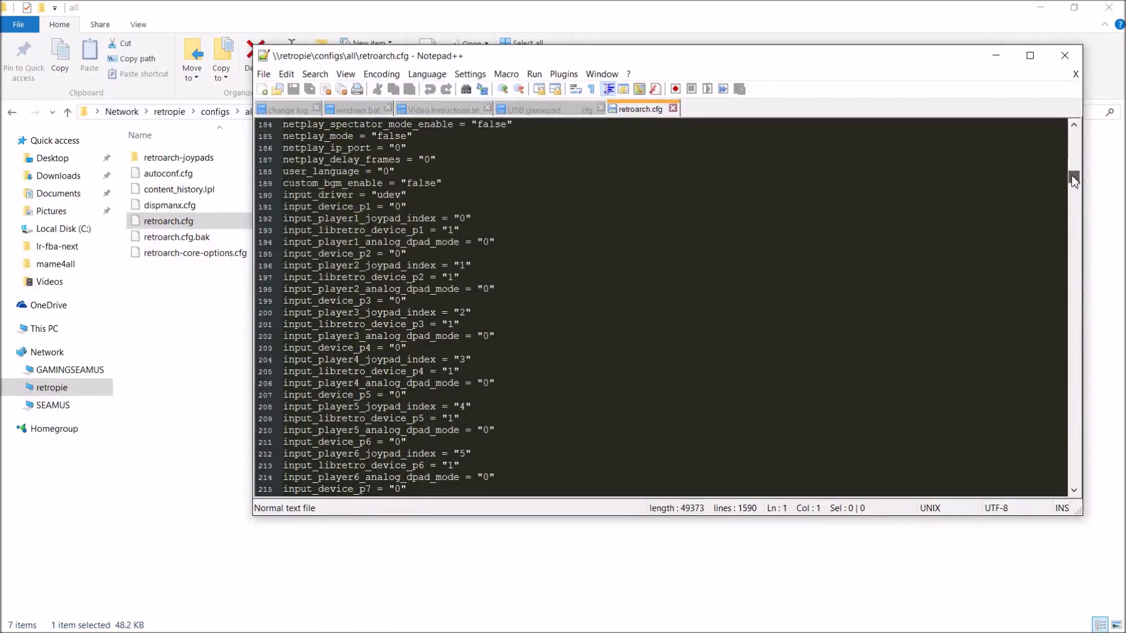
# Set input_player1_joypad_index to "1" and input_player2_joypad_index to "0" in retroarch.cfg
pyautogui.click(467, 221)
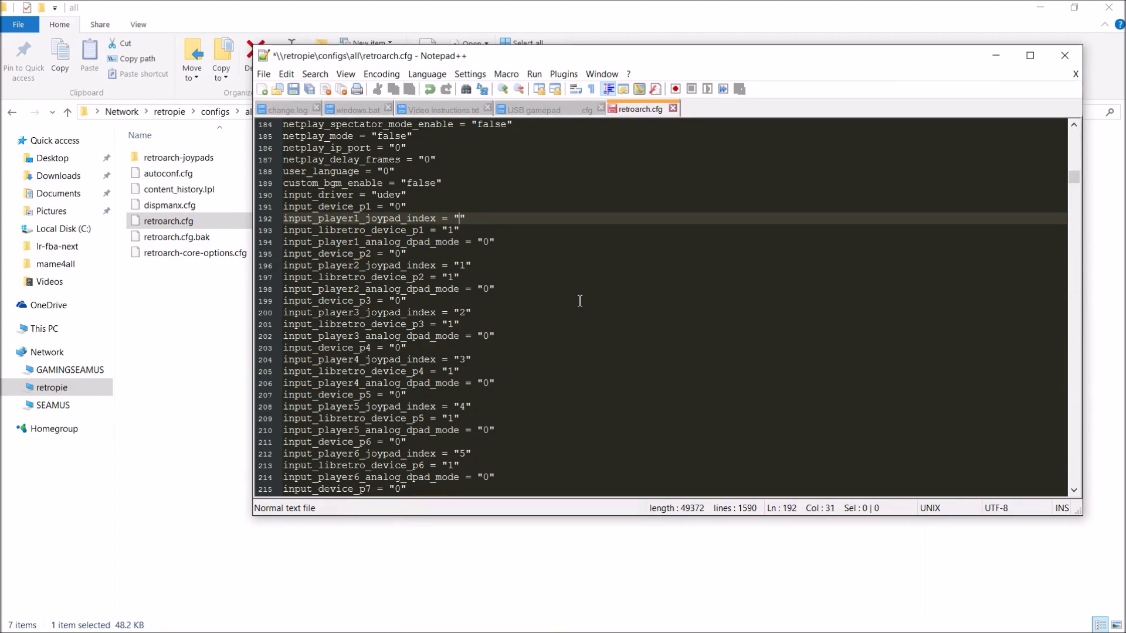
pyautogui.press('BackSpace')
pyautogui.write('11')
pyautogui.press('BackSpace')
pyautogui.click(465, 266)
pyautogui.write('0')
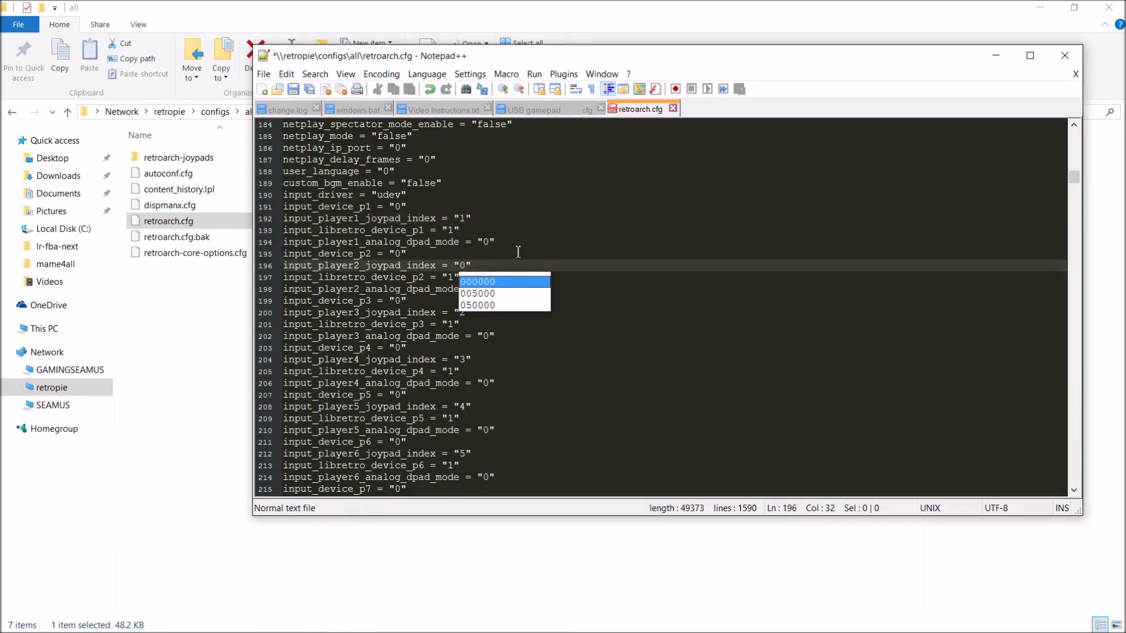
pyautogui.click(521, 247)
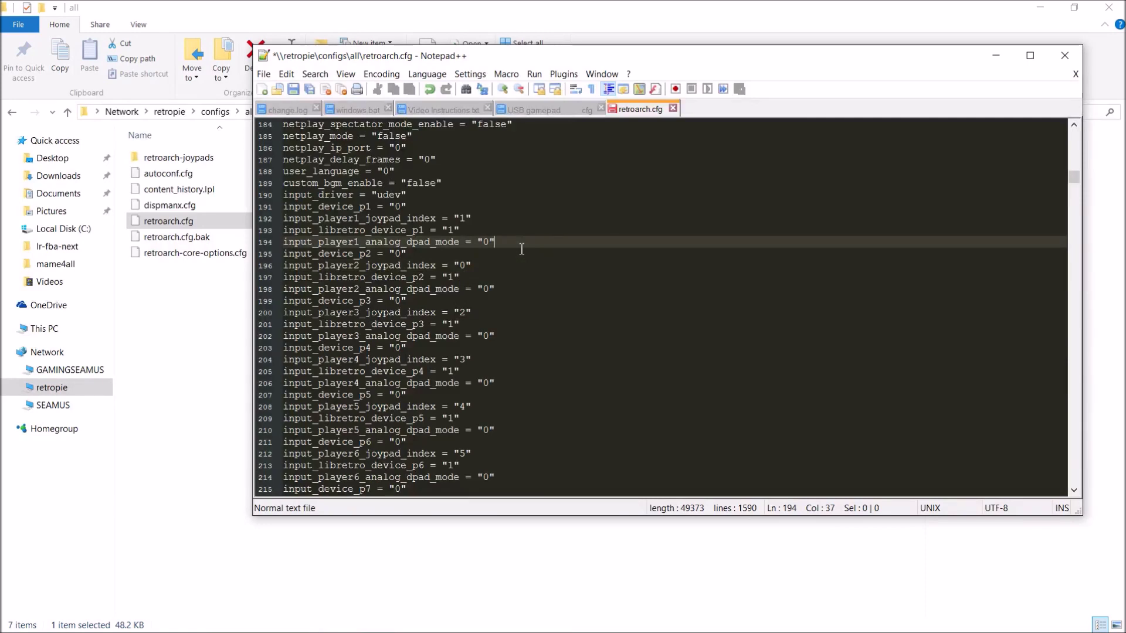
# View the Raspberry Pi Ports image in Photo Gallery, return to retroarch.cfg in Notepad++, and shift the editor window slightly
pyautogui.moveTo(88, 631)
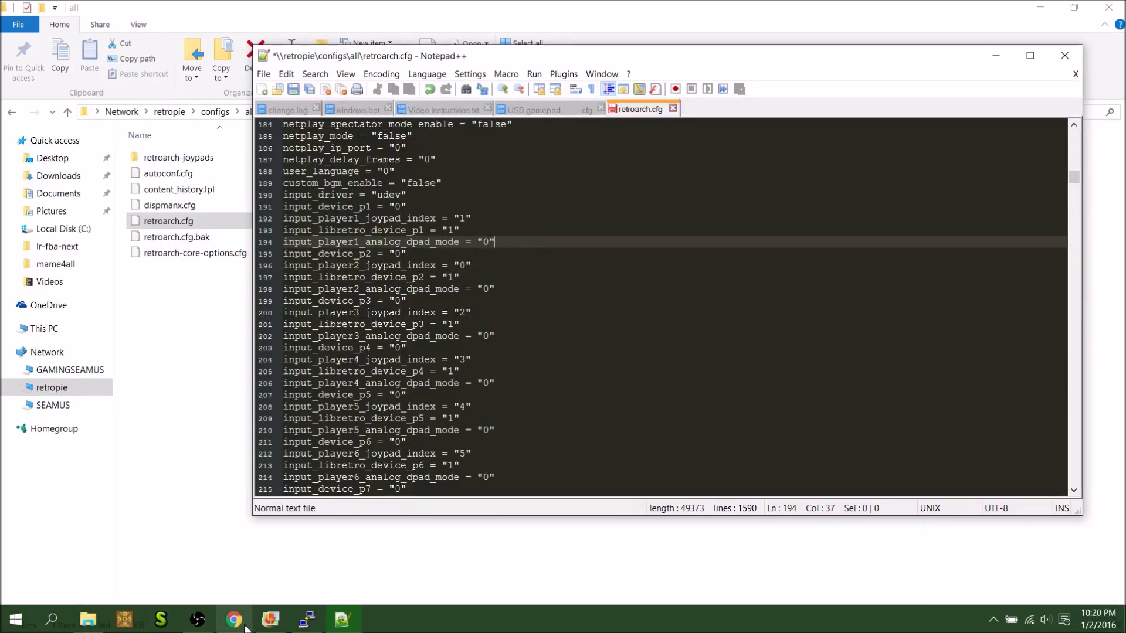
pyautogui.click(88, 620)
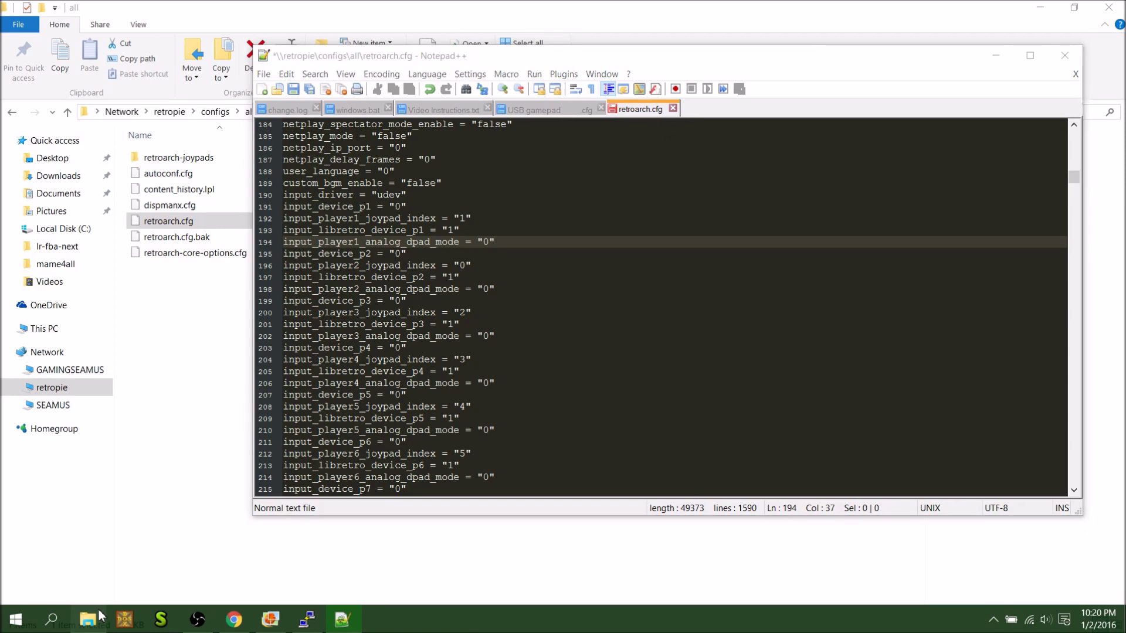
pyautogui.click(274, 621)
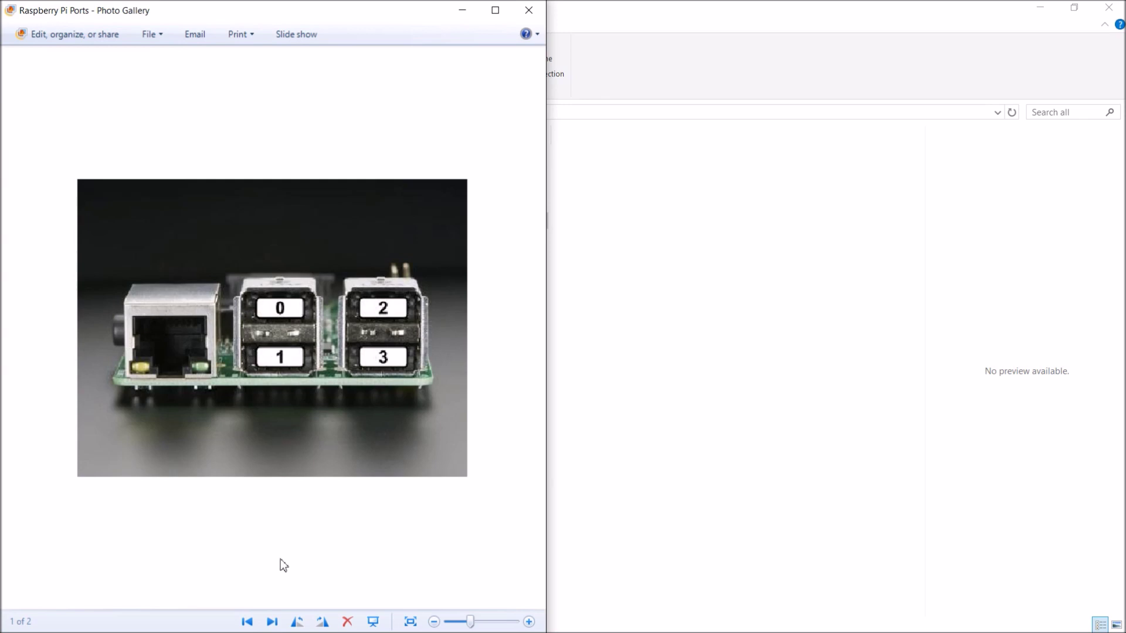
pyautogui.moveTo(336, 628)
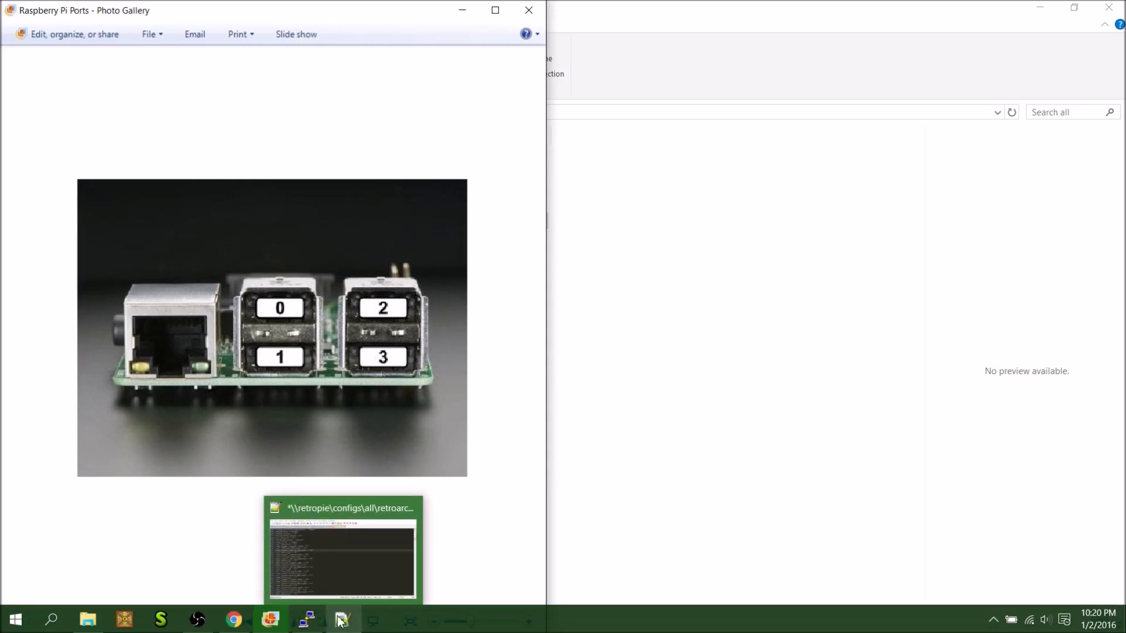
pyautogui.click(326, 582)
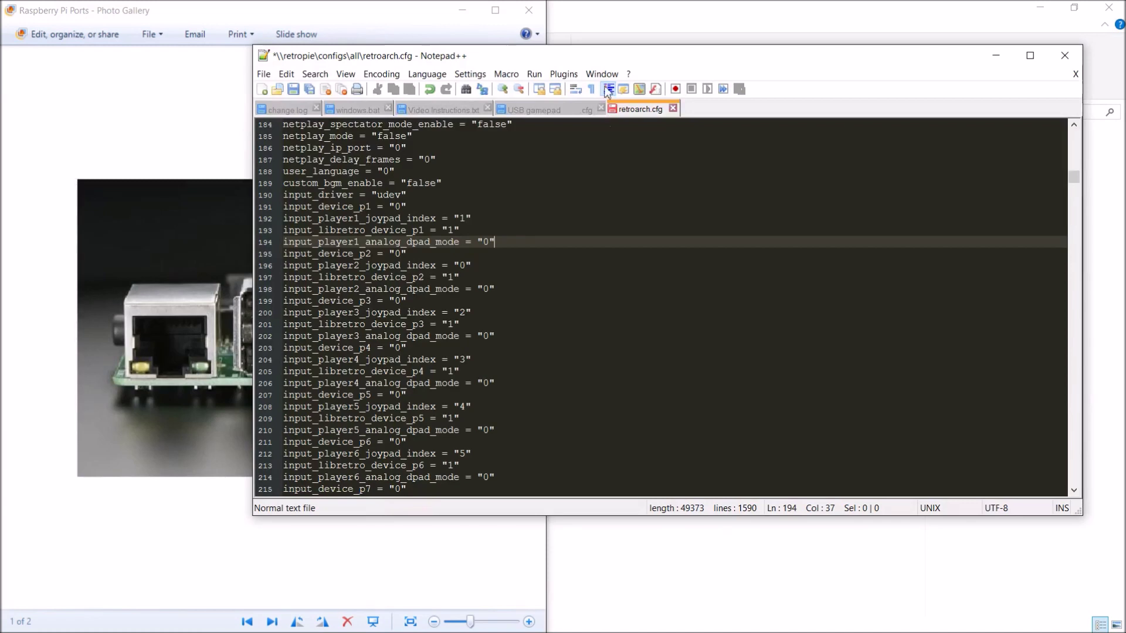
pyautogui.moveTo(599, 52); pyautogui.dragTo(638, 77)
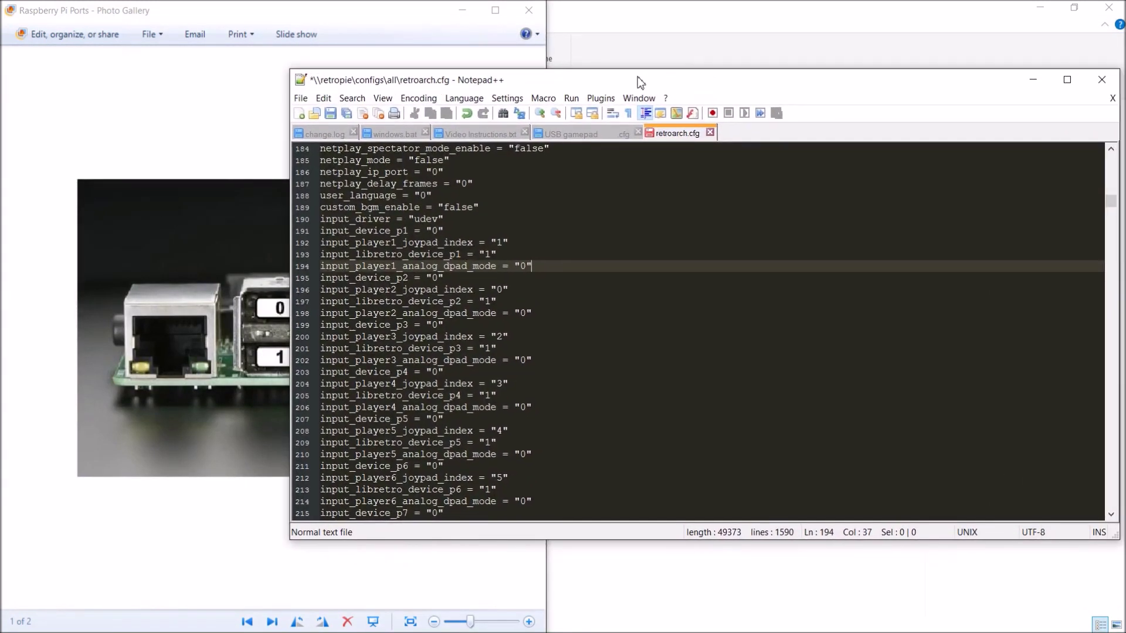
# Set input_player1_analog_dpad_mode to "1" and input_player1_joypad_index to "0" in retroarch.cfg
pyautogui.press('Up')
pyautogui.click(527, 265)
pyautogui.press('BackSpace')
pyautogui.write('1')
pyautogui.click(507, 241)
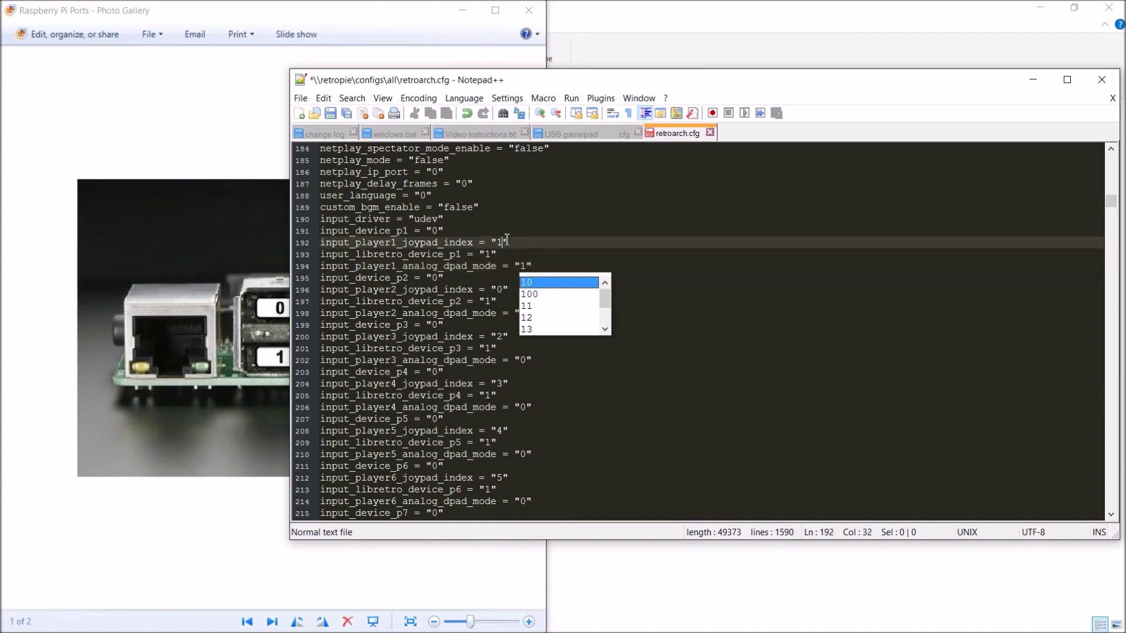
pyautogui.press('BackSpace')
pyautogui.write('0')
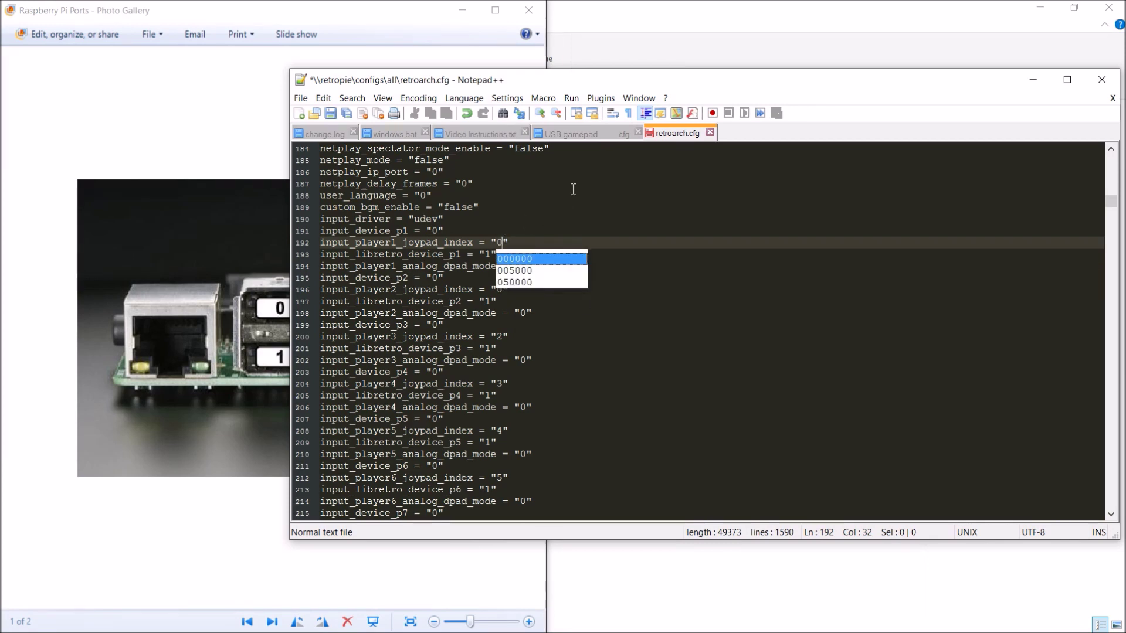
# Switch to File Explorer, go back to the configs folder, and open its snes folder
pyautogui.moveTo(227, 627)
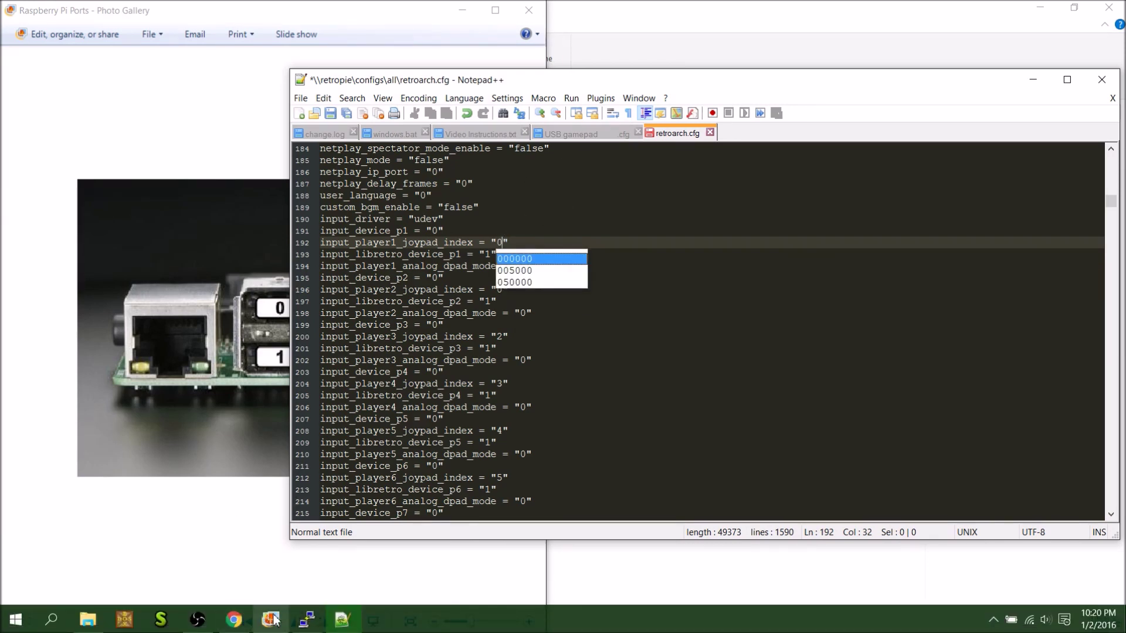
pyautogui.click(93, 620)
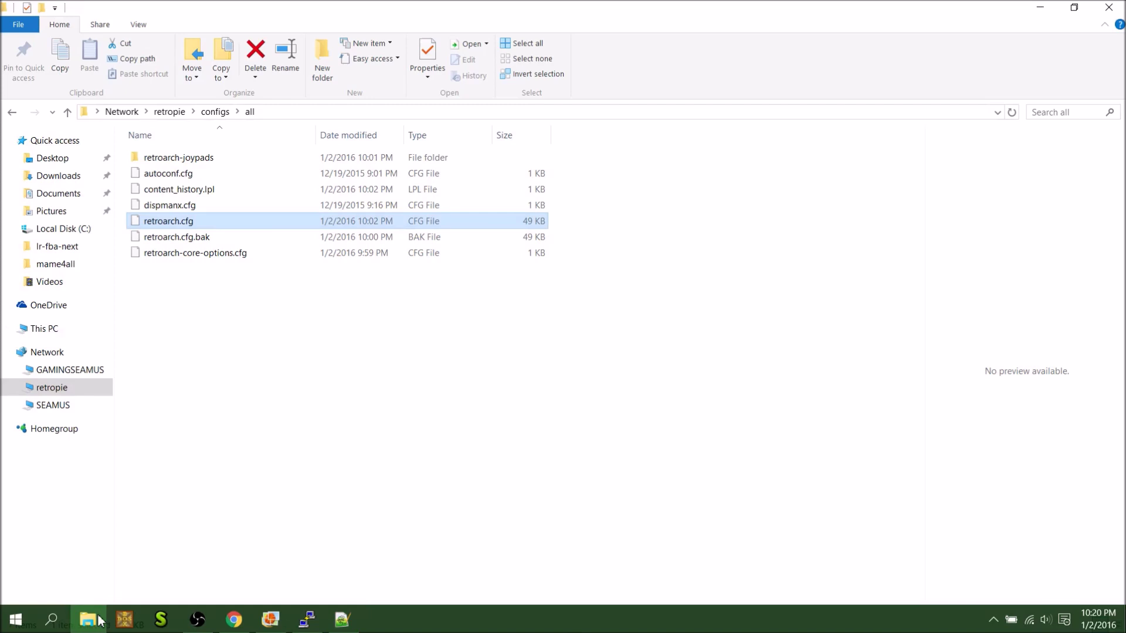
pyautogui.click(212, 112)
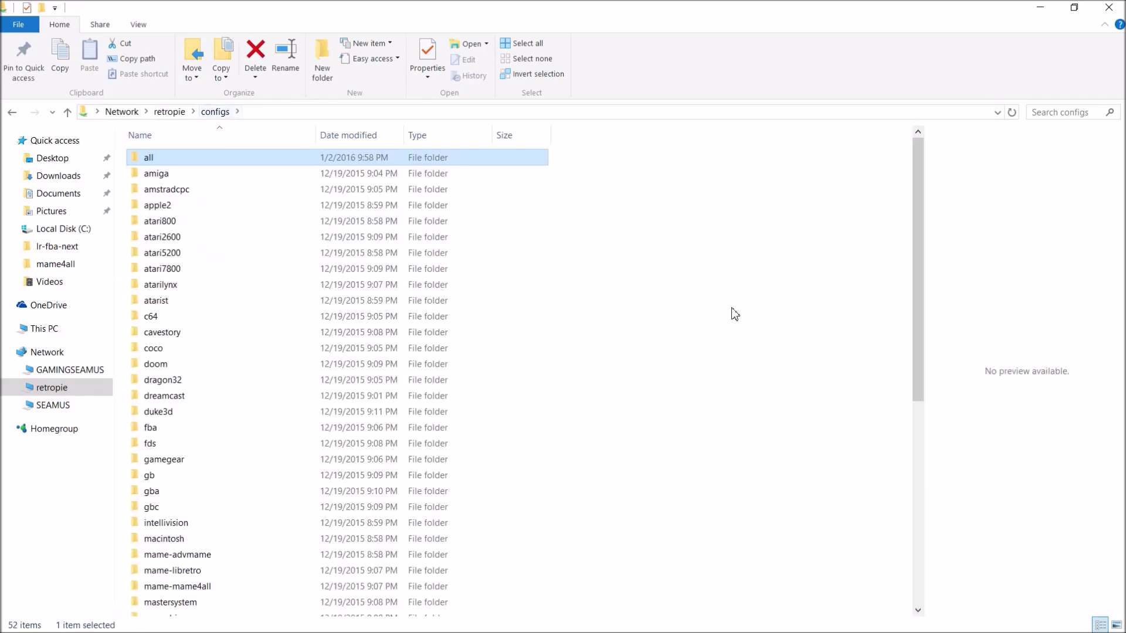
pyautogui.moveTo(917, 165); pyautogui.dragTo(922, 318)
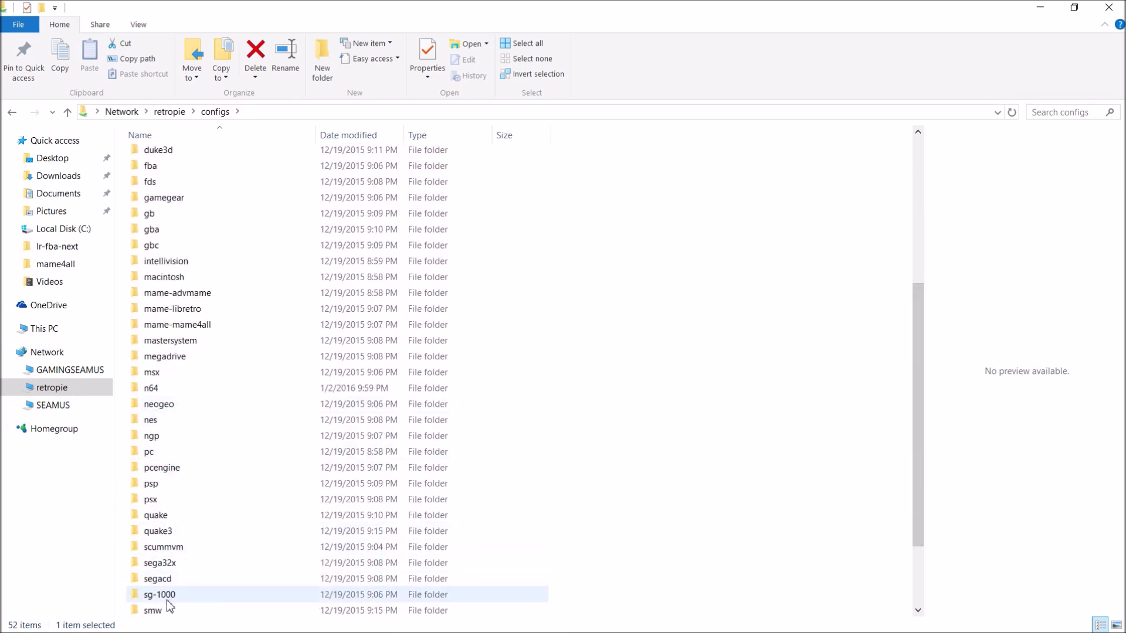
pyautogui.moveTo(915, 364); pyautogui.dragTo(917, 427)
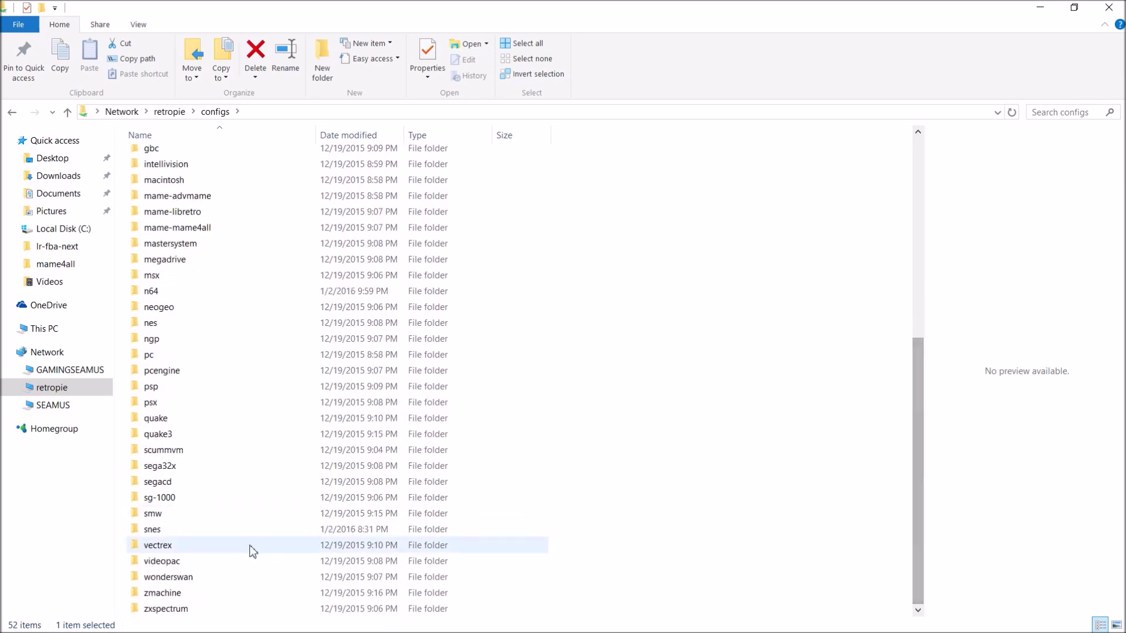
pyautogui.doubleClick(130, 530)
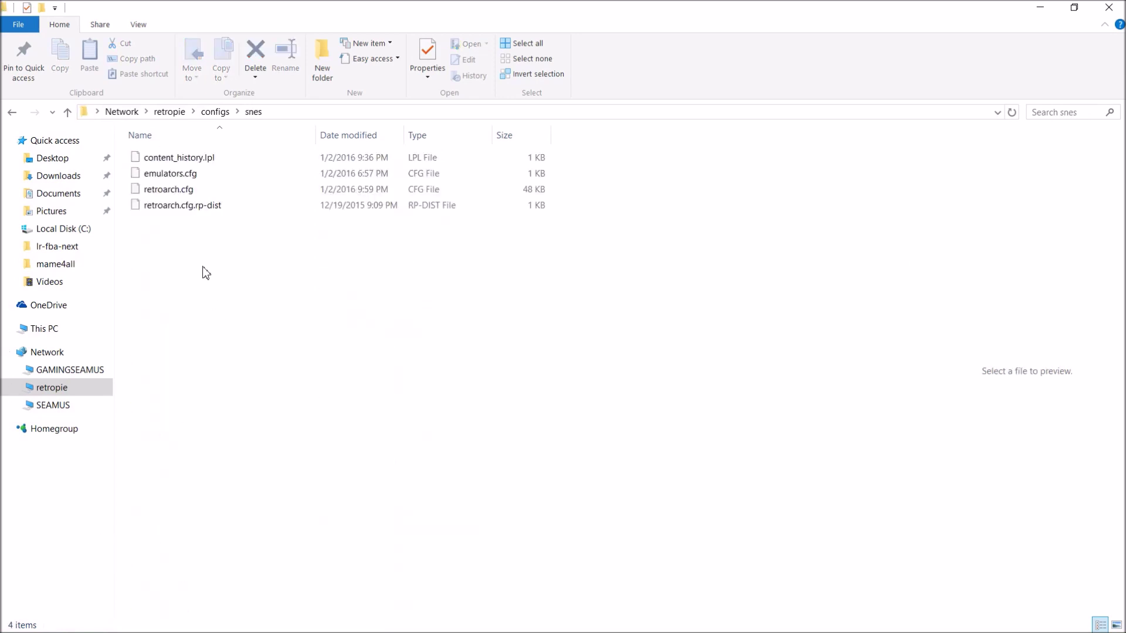
# Open the snes folder's retroarch.cfg in Notepad++ to examine its settings, and close the editor
pyautogui.click(167, 191)
pyautogui.rightClick(167, 191)
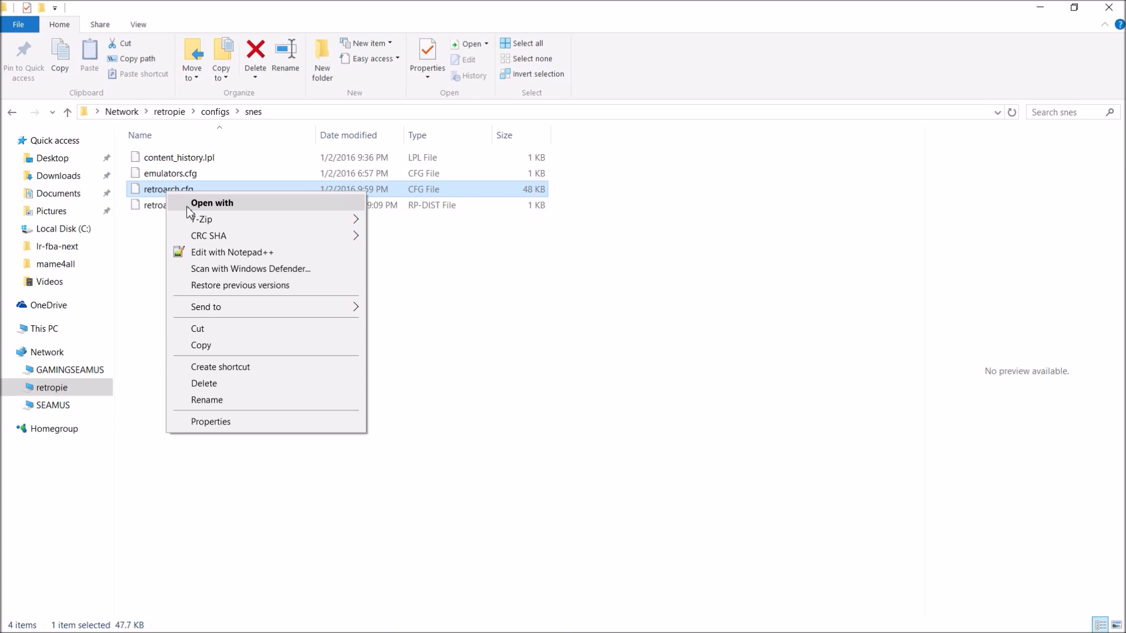
pyautogui.click(239, 252)
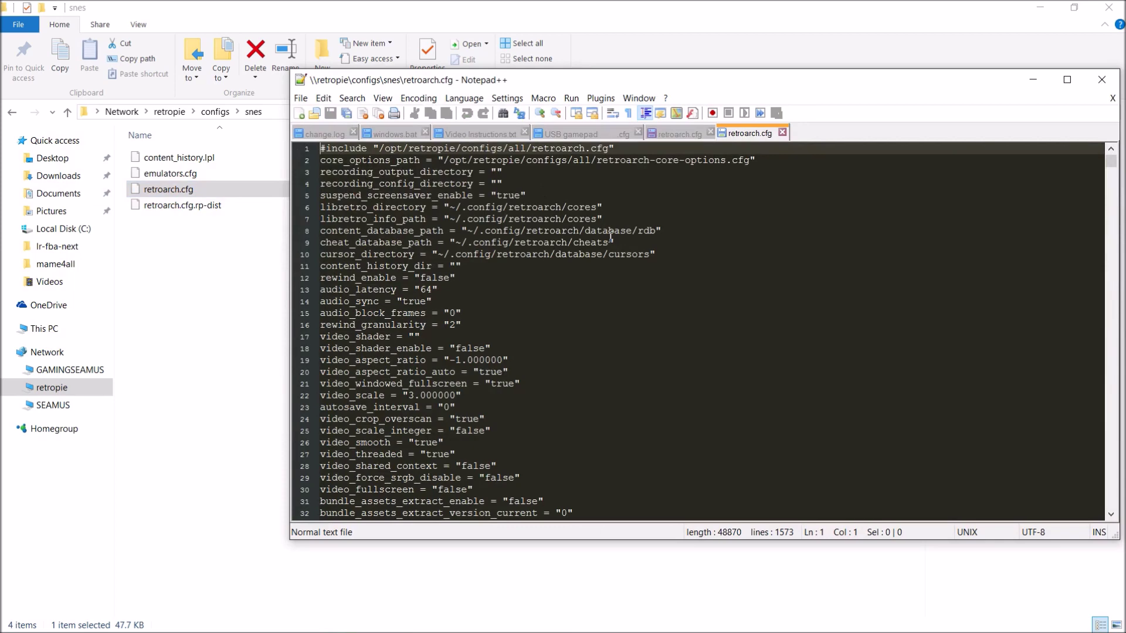
pyautogui.click(1102, 80)
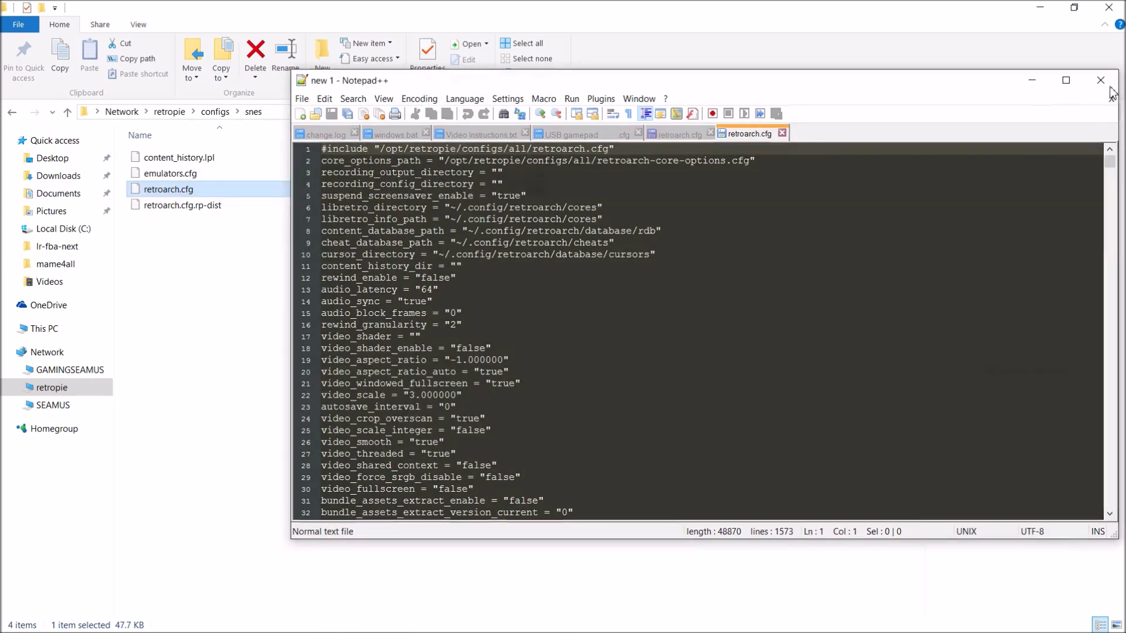
pyautogui.click(1102, 82)
# Open retroarch.cfg from the megadrive config folder in Notepad++ and examine its input_remapping_directory and #include lines
pyautogui.click(217, 112)
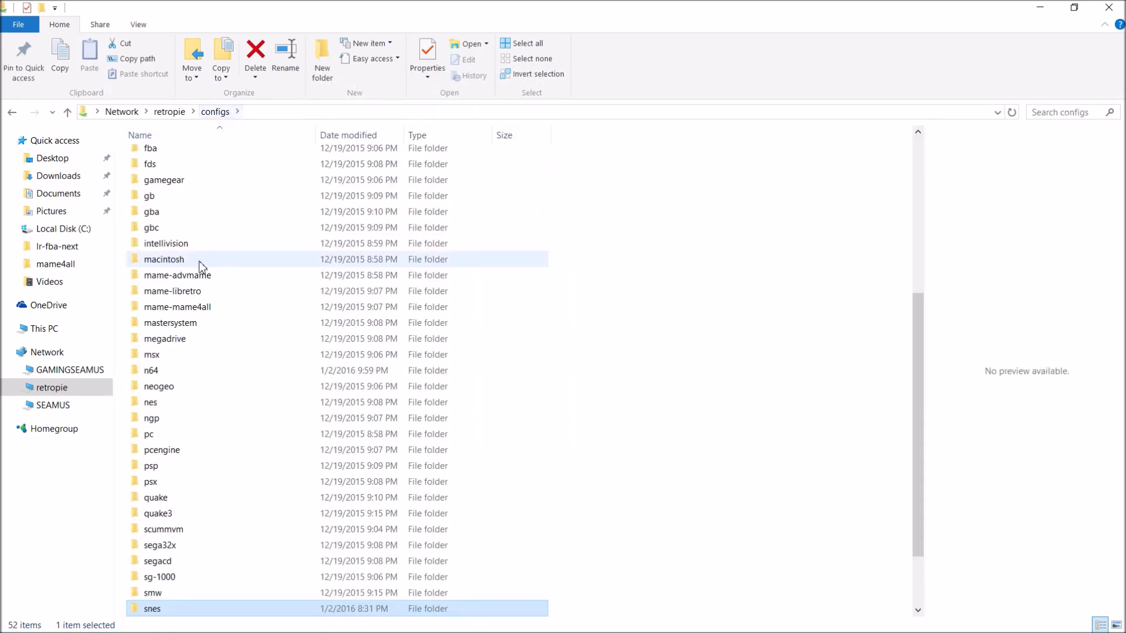
pyautogui.doubleClick(167, 340)
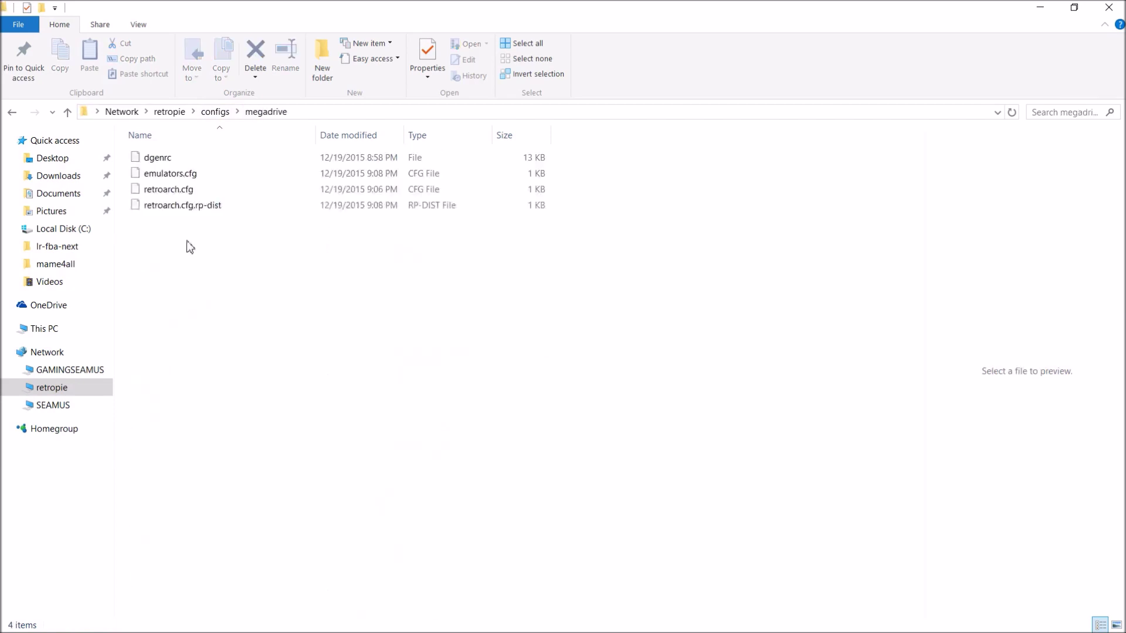
pyautogui.rightClick(168, 189)
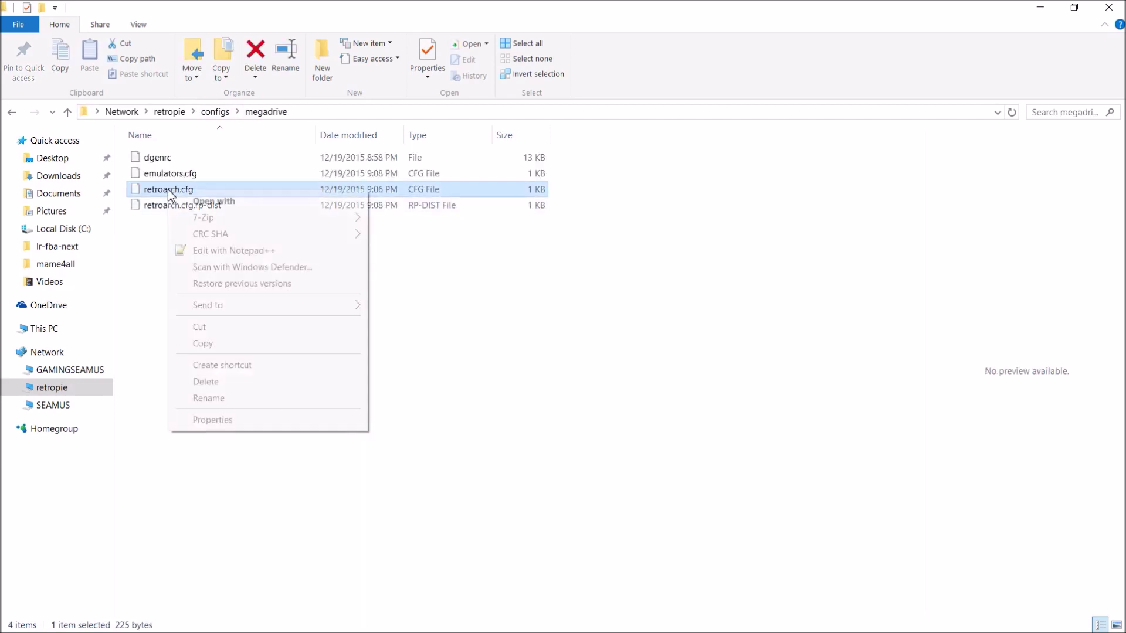
pyautogui.click(215, 252)
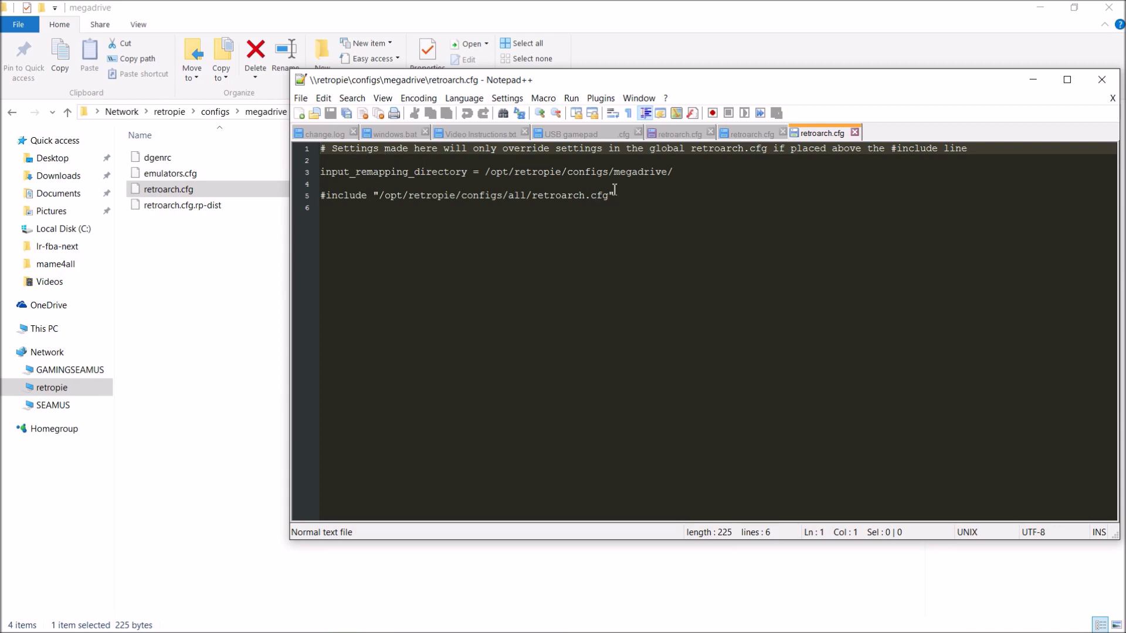
pyautogui.click(684, 170)
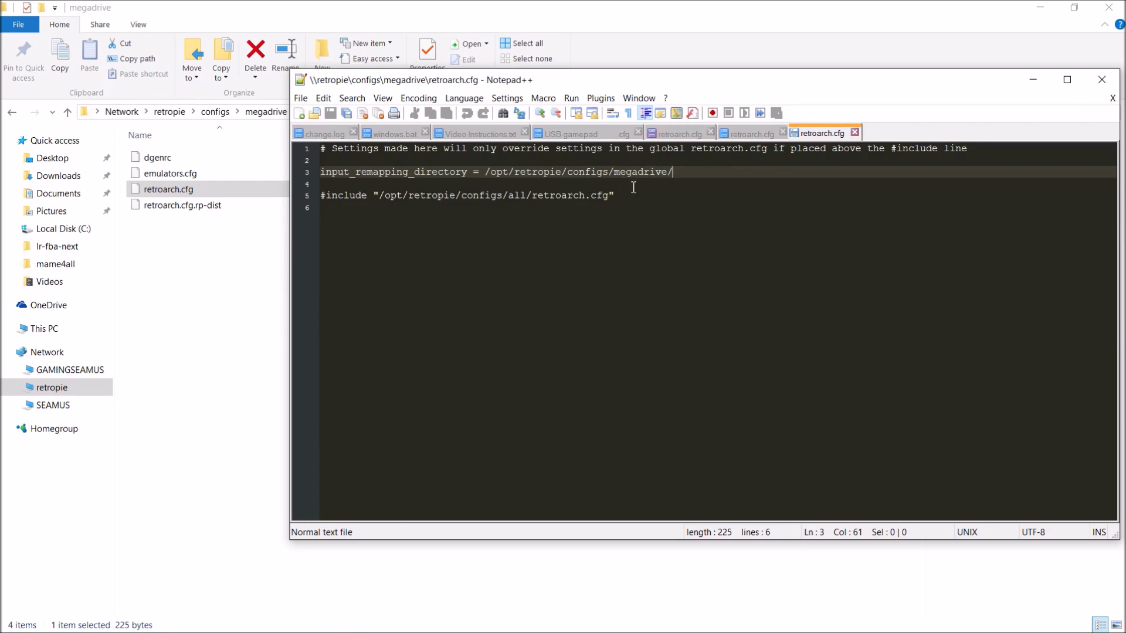
pyautogui.moveTo(326, 196); pyautogui.dragTo(631, 203)
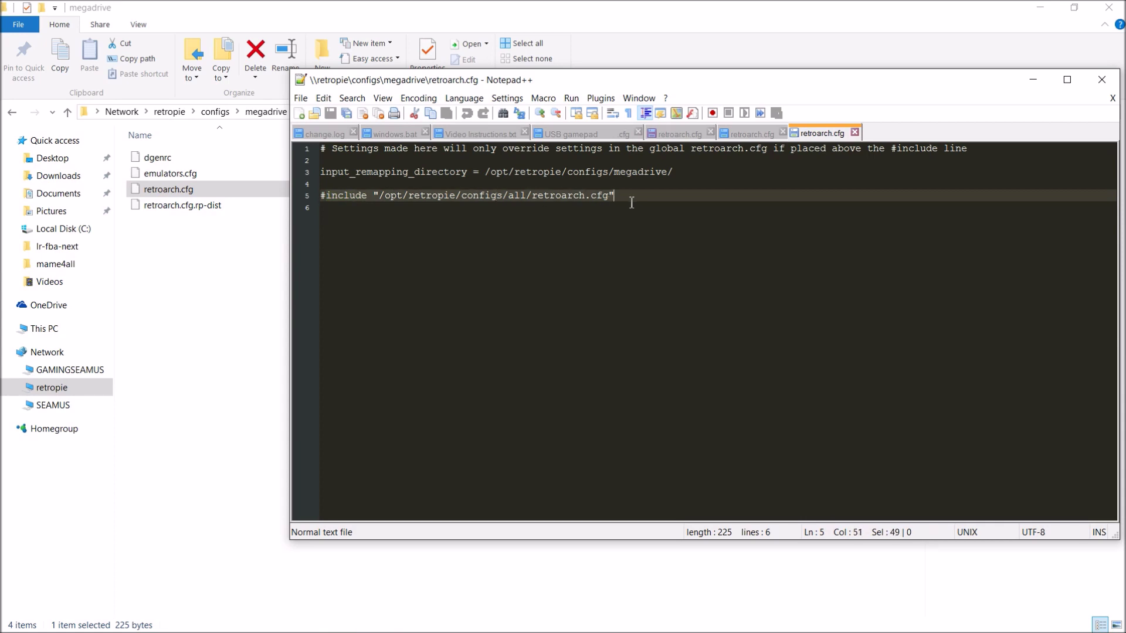
pyautogui.click(609, 199)
pyautogui.click(551, 213)
pyautogui.click(577, 201)
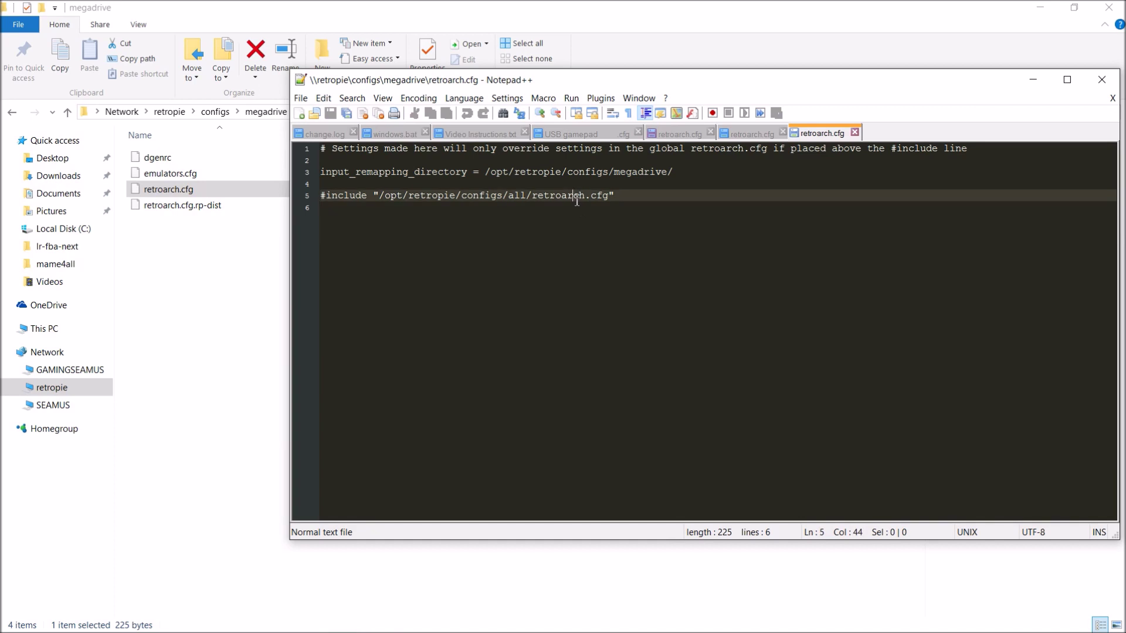
# Add the line input_hotkey_enable = 9 above the #include line in the megadrive retroarch.cfg
pyautogui.click(553, 184)
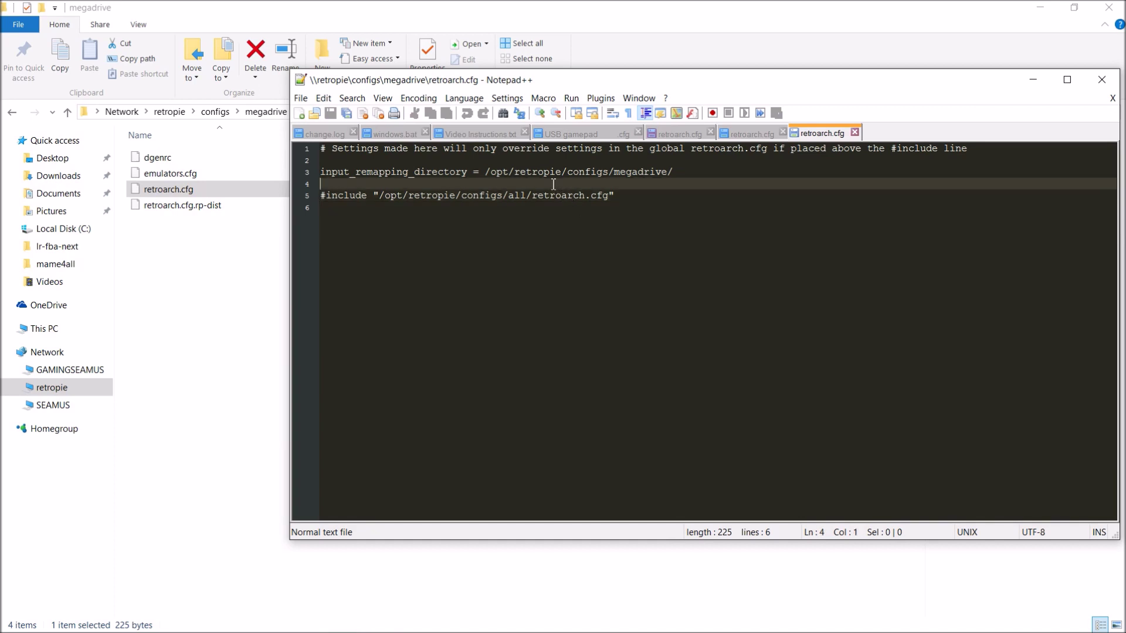
pyautogui.press('Return')
pyautogui.press('Return')
pyautogui.press('Up')
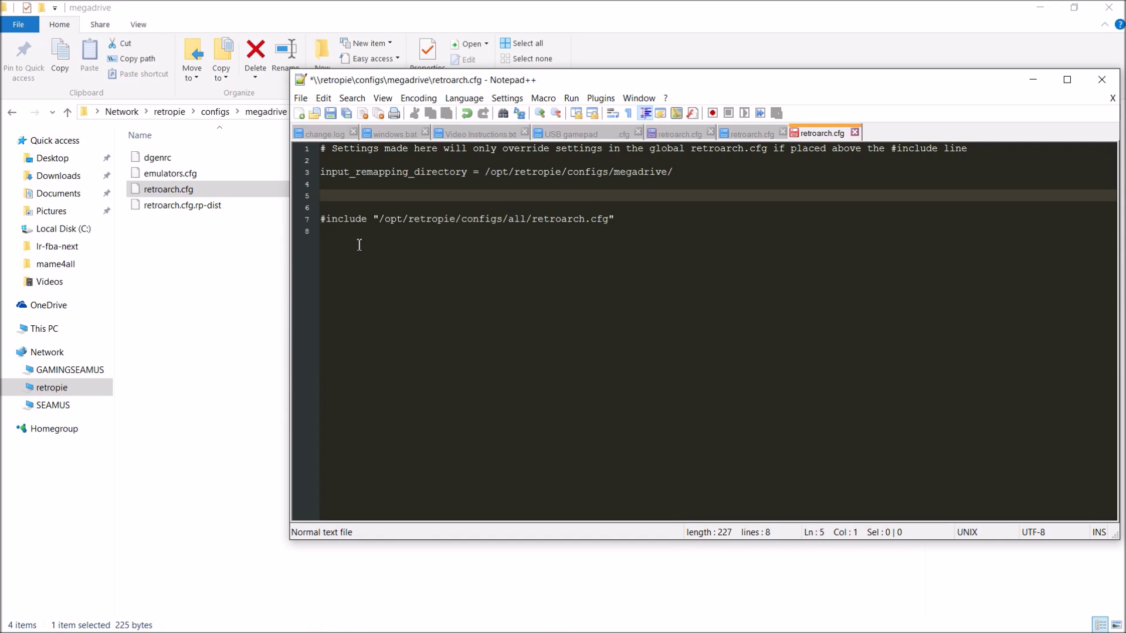
pyautogui.write('input_')
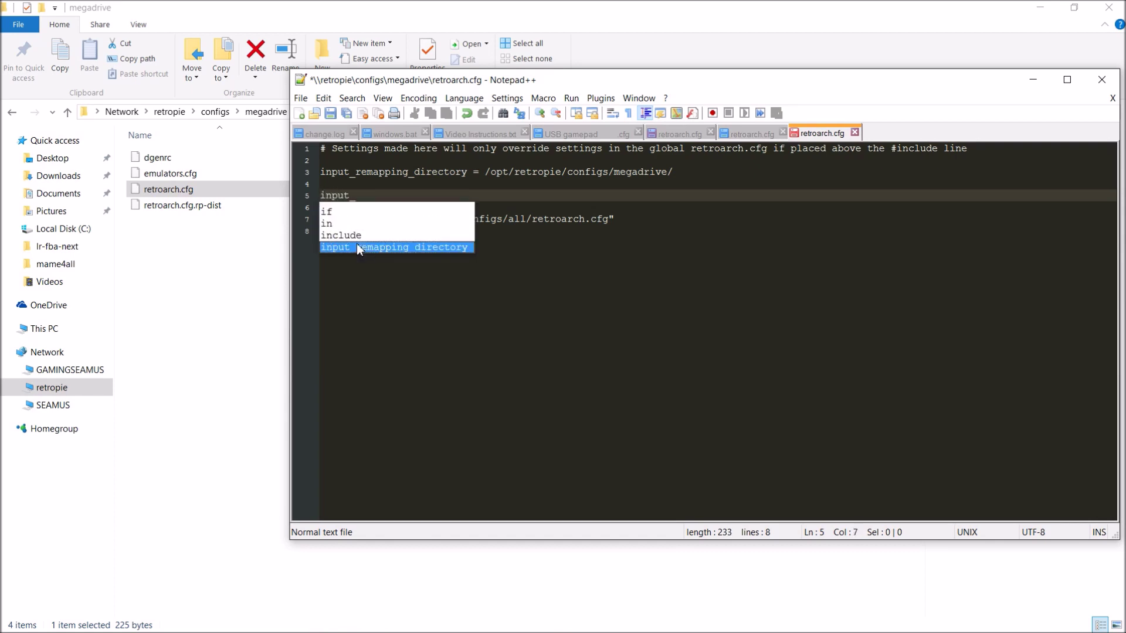
pyautogui.write('h')
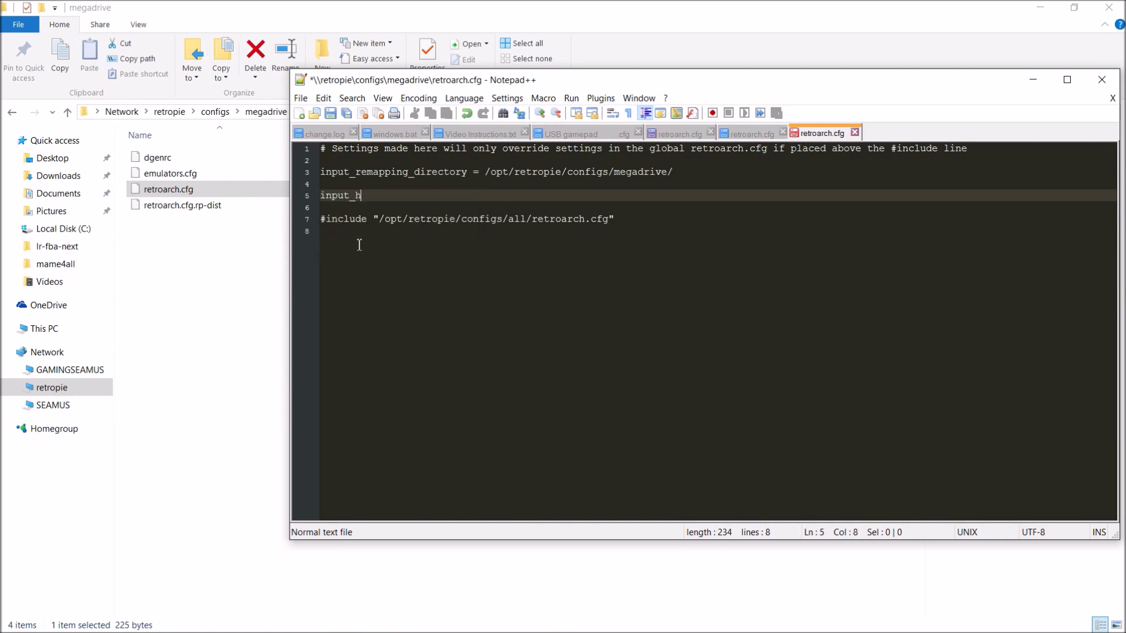
pyautogui.write('otkey_enable = ')
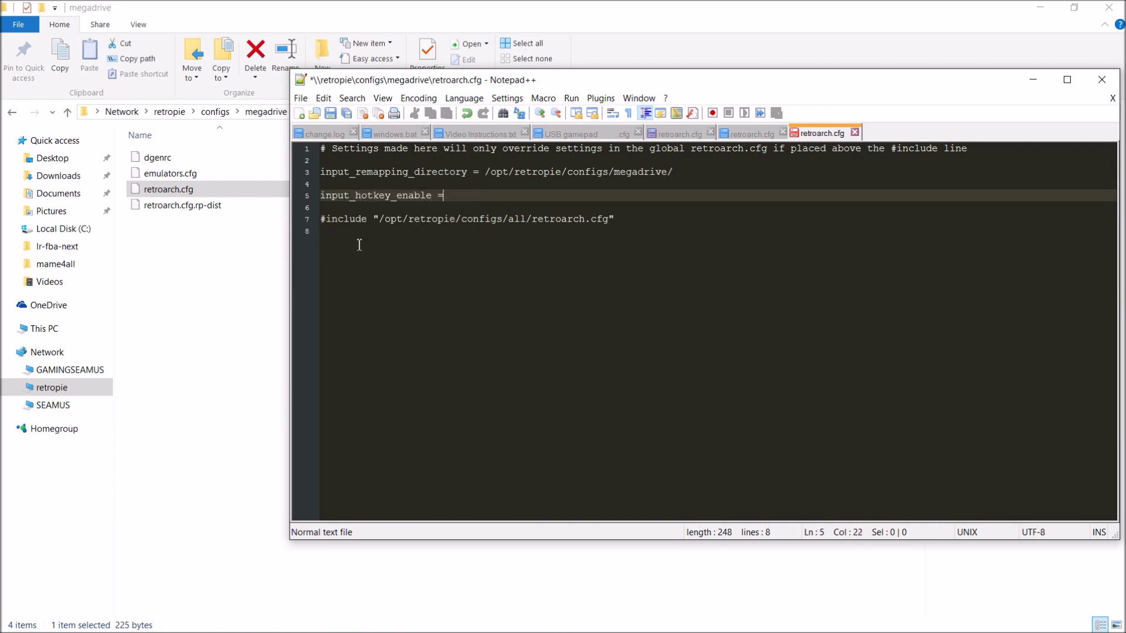
pyautogui.write('9')
# Delete the input_hotkey_enable line and its extra blank line from the megadrive retroarch.cfg
pyautogui.moveTo(459, 195); pyautogui.dragTo(276, 196)
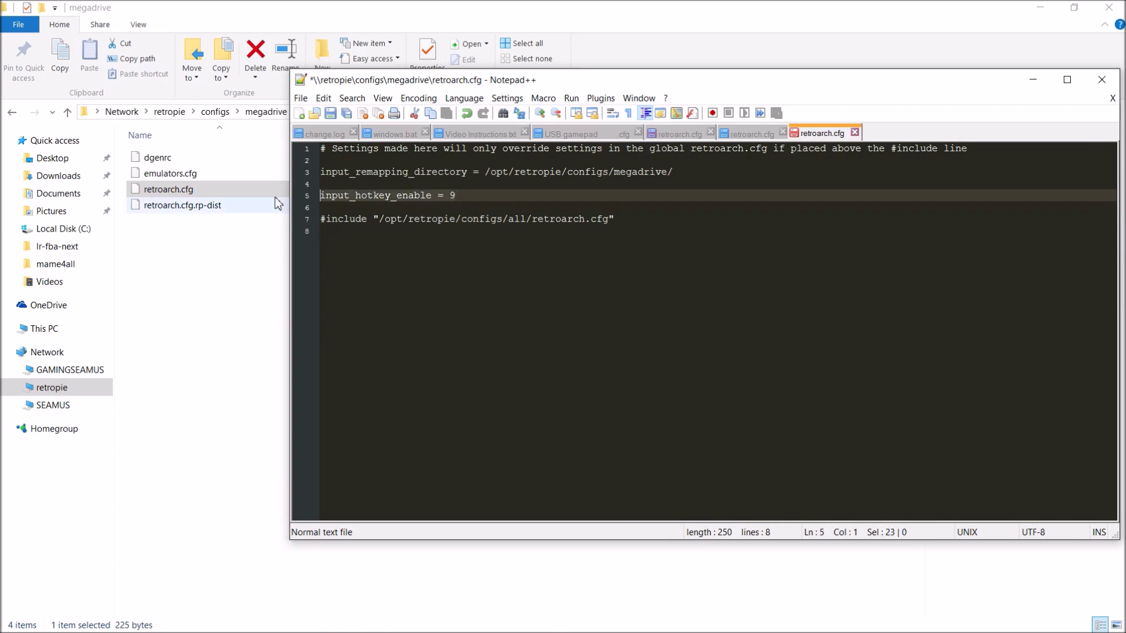
pyautogui.press('BackSpace')
pyautogui.press('BackSpace')
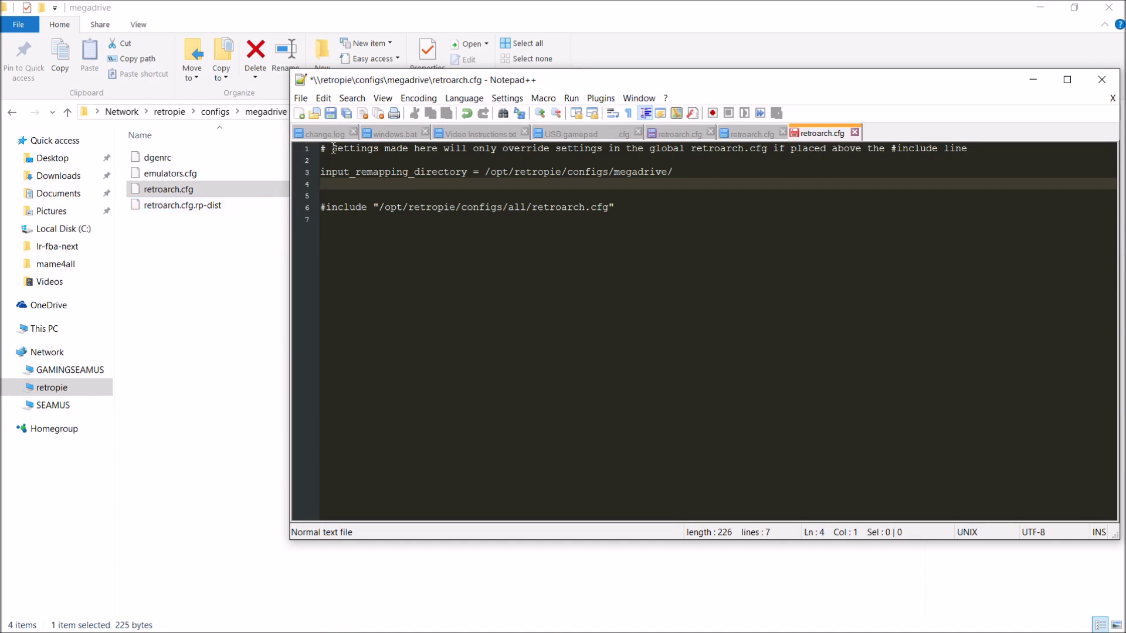
# Switch to File Explorer, return to the retropie share, and open the snes folder inside roms
pyautogui.click(229, 265)
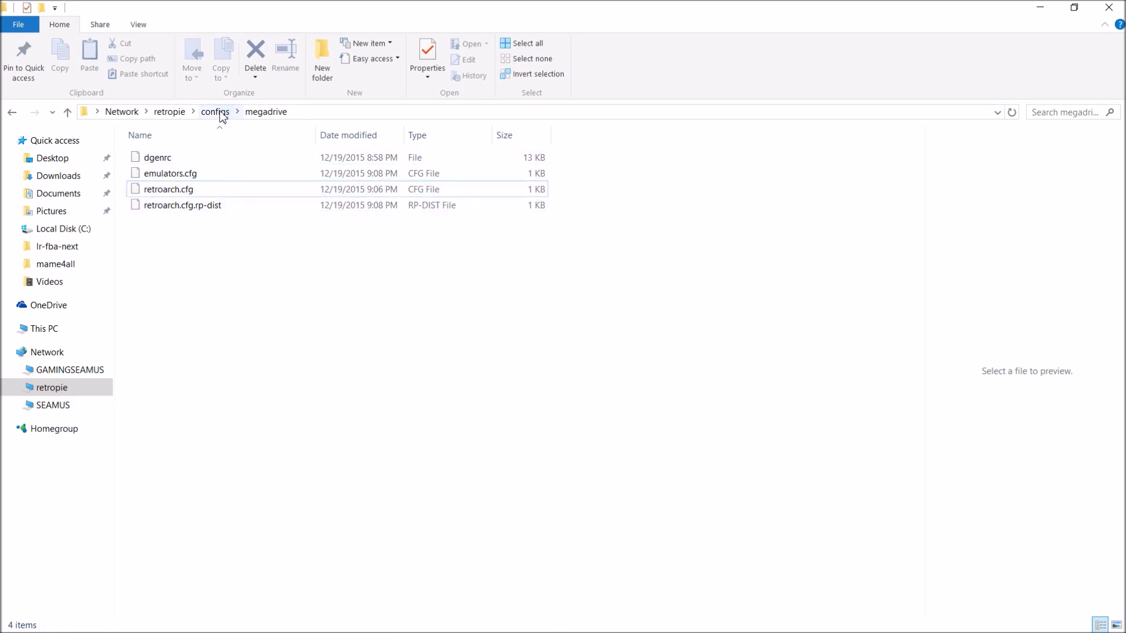
pyautogui.click(169, 114)
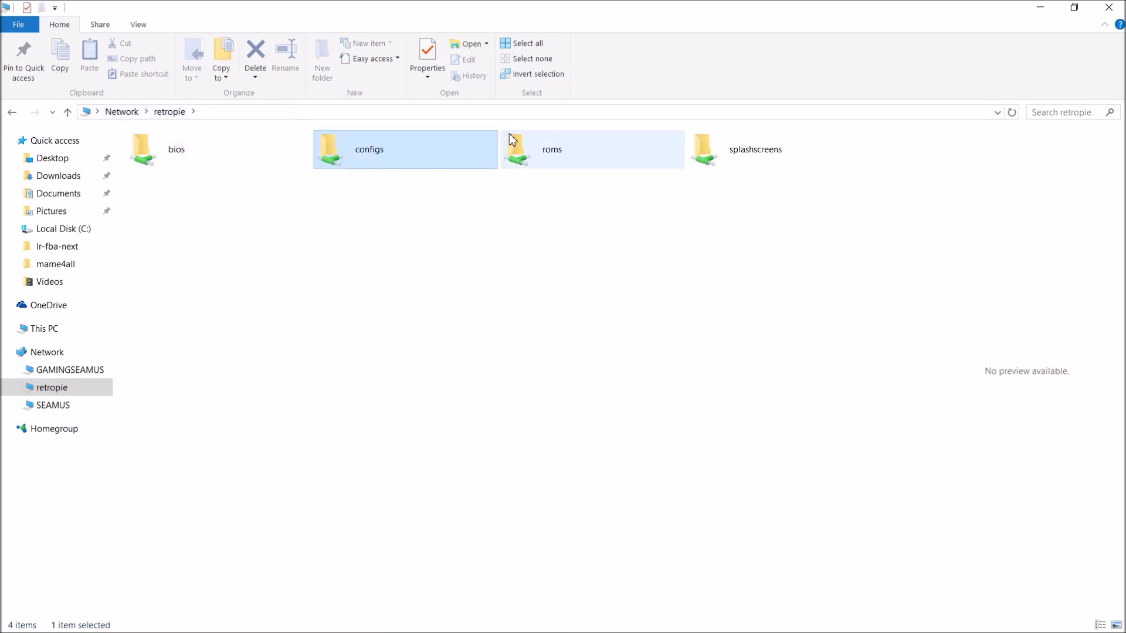
pyautogui.doubleClick(548, 151)
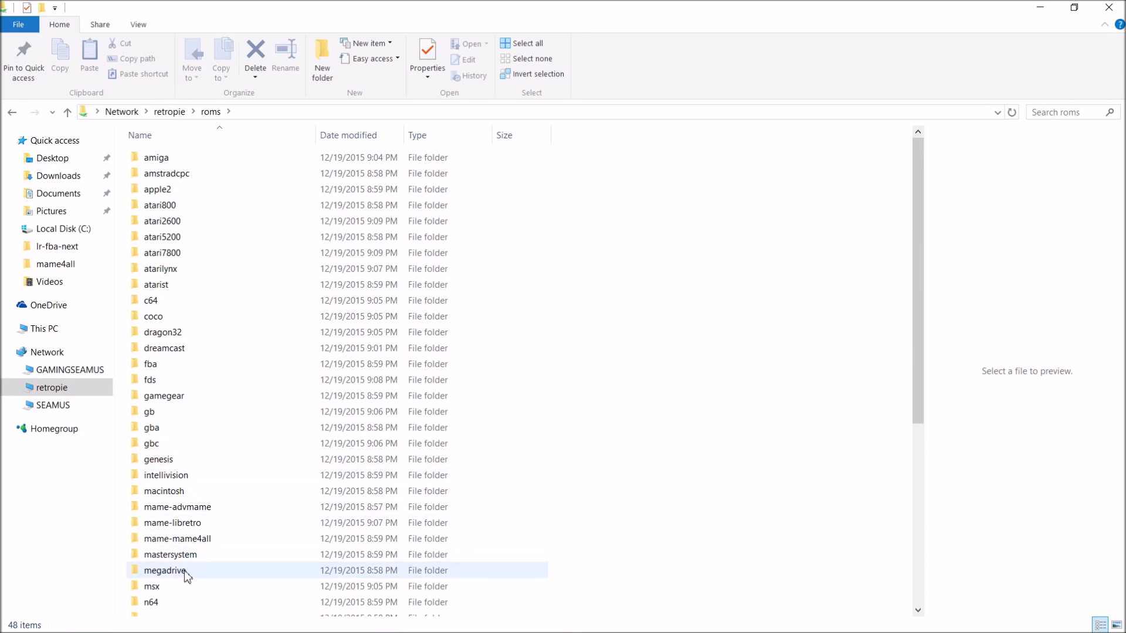
pyautogui.moveTo(919, 275); pyautogui.dragTo(921, 438)
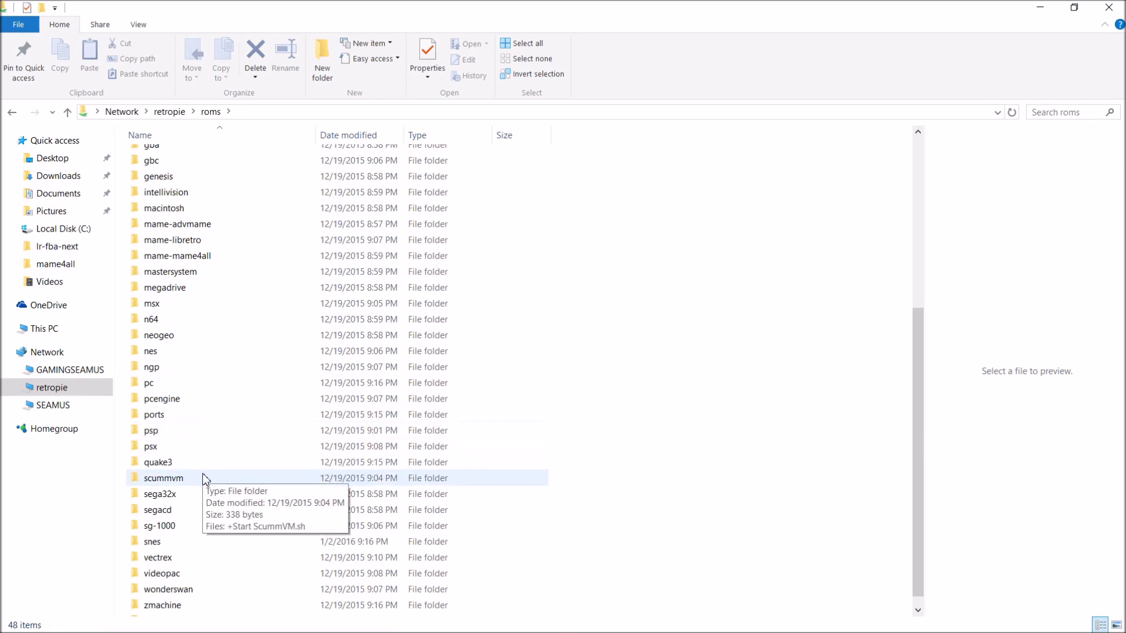
pyautogui.click(156, 546)
pyautogui.doubleClick(156, 545)
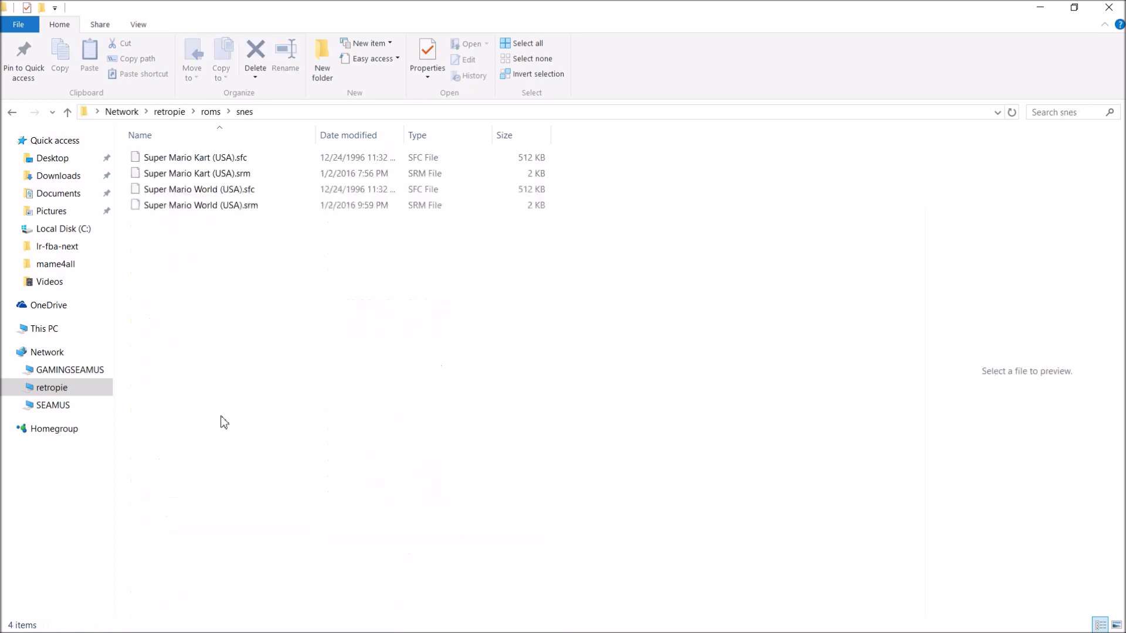
# Try appending .cfg to the file name Super Mario Kart (USA).sfc, and restore the original name
pyautogui.click(188, 157)
pyautogui.click(218, 163)
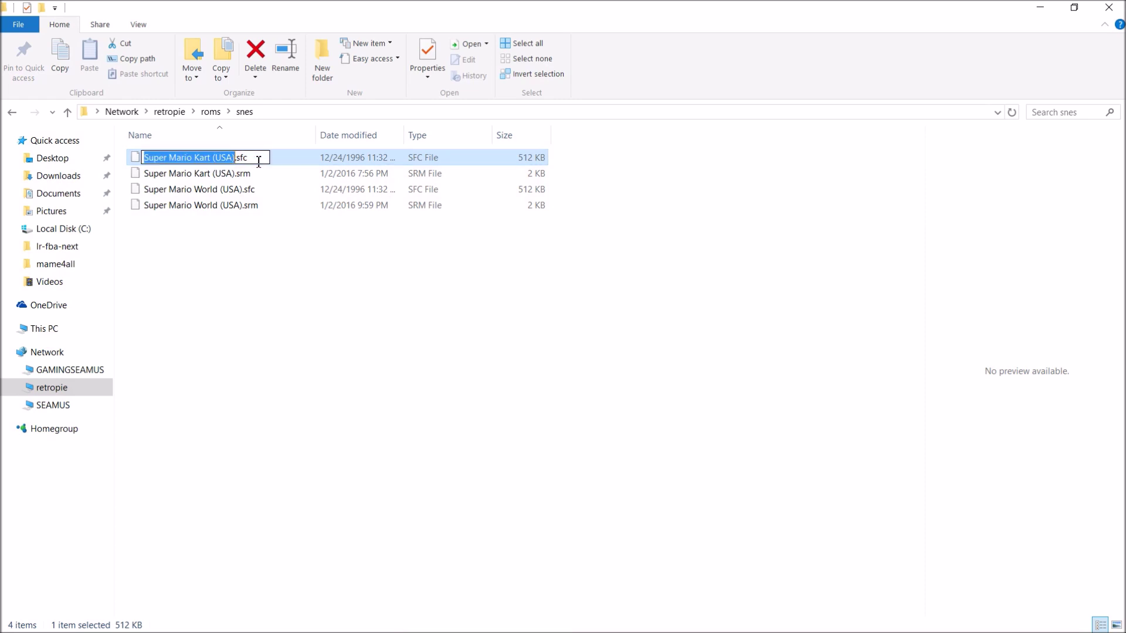
pyautogui.click(263, 162)
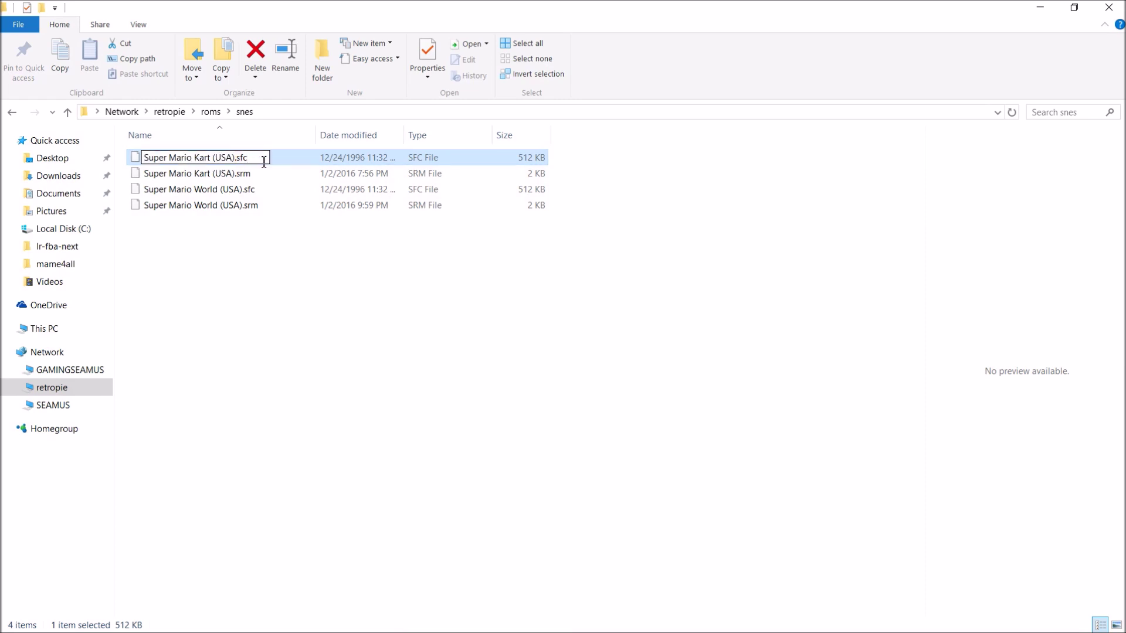
pyautogui.write('.cfg')
pyautogui.press('BackSpace')
pyautogui.press('BackSpace')
pyautogui.press('BackSpace')
pyautogui.press('BackSpace')
pyautogui.click(236, 231)
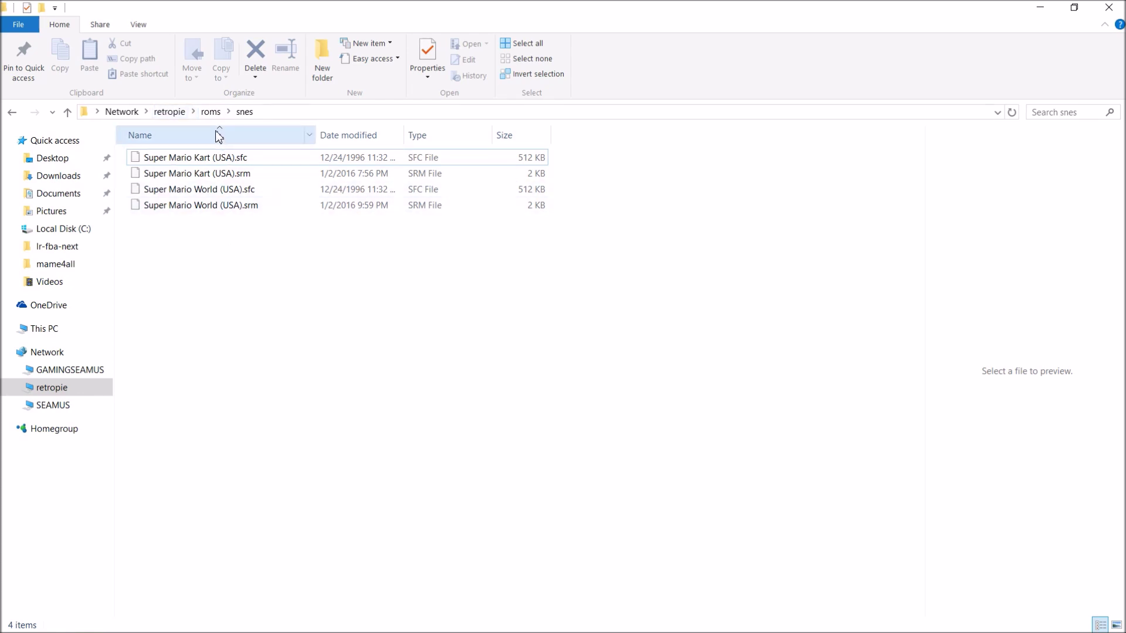
# Go back from the snes roms folder to the top level of the retropie share
pyautogui.click(171, 112)
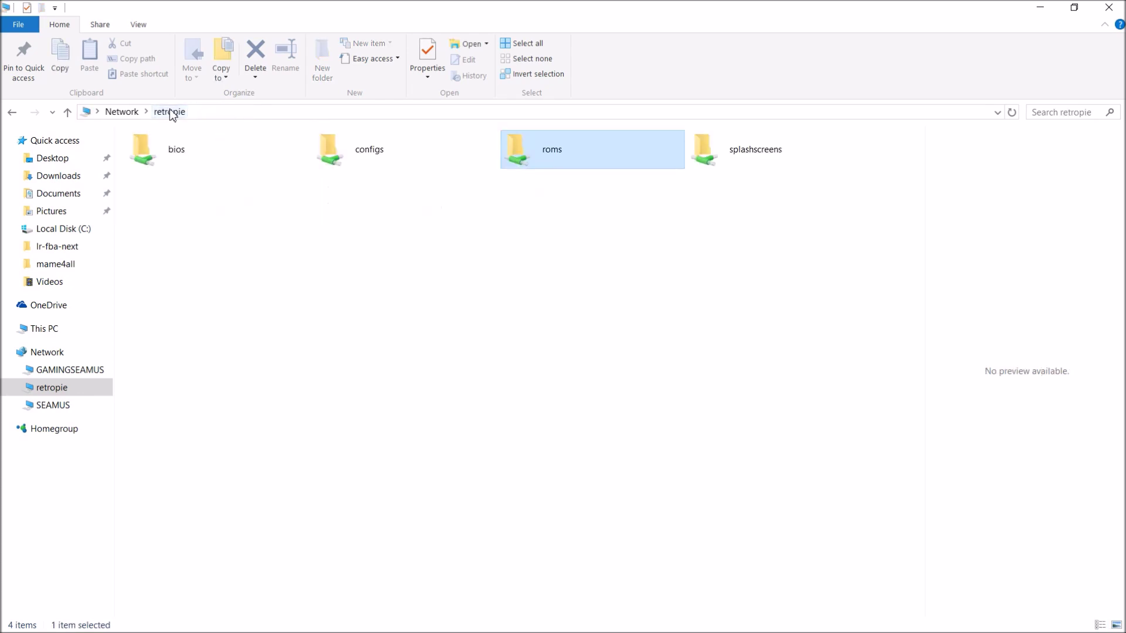